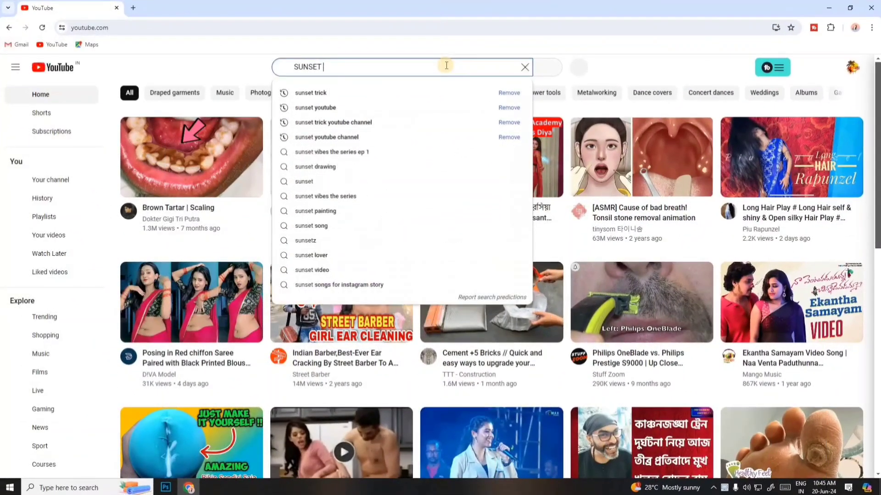
# Step: Search YouTube for 'sunset trick' and open the SUNSET TRICK channel's mug design free download video
pyautogui.write('TRICK')
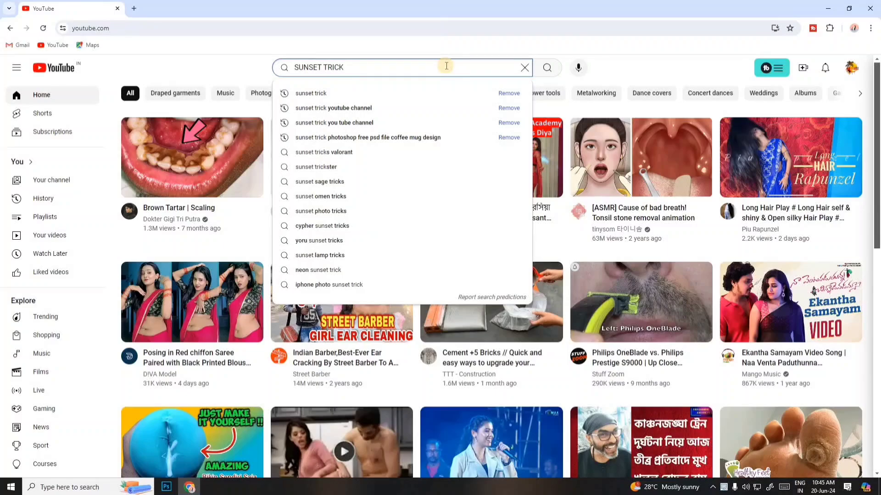
pyautogui.press('Return')
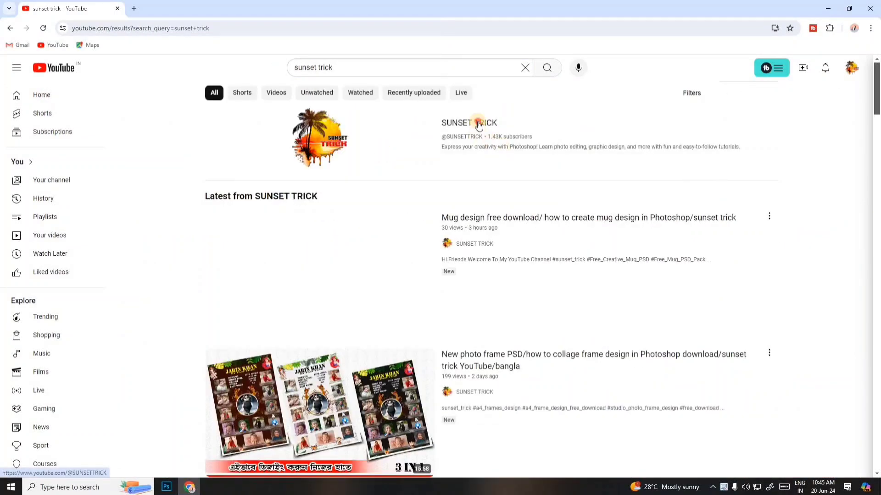
pyautogui.click(477, 123)
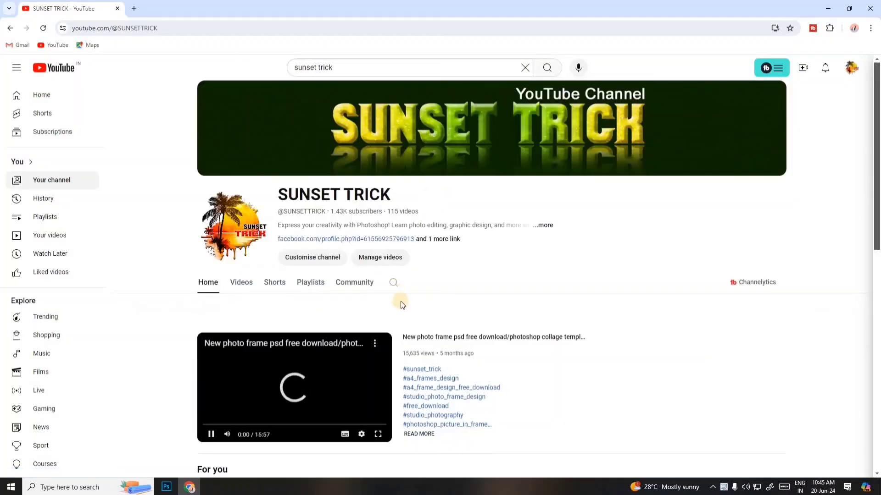
pyautogui.scroll(-5, 335, 303)
pyautogui.click(274, 317)
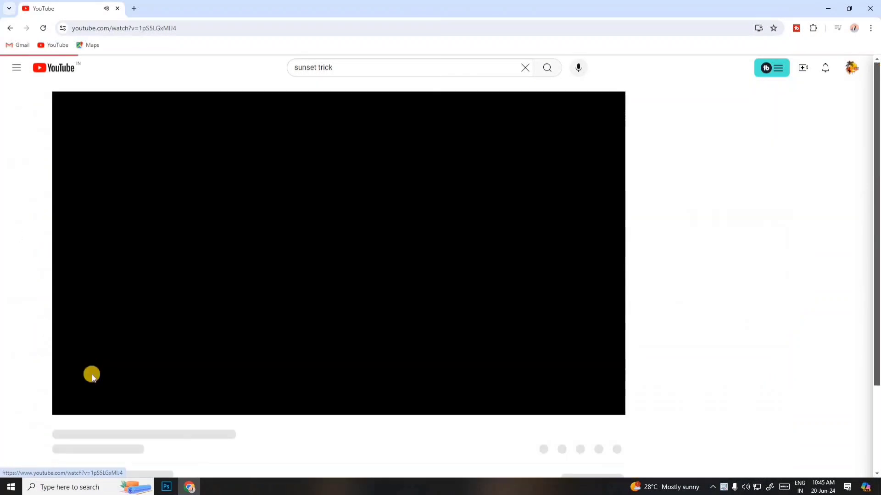
# Step: Expand the video description and follow its Google Drive download link
pyautogui.scroll(-2, 120, 385)
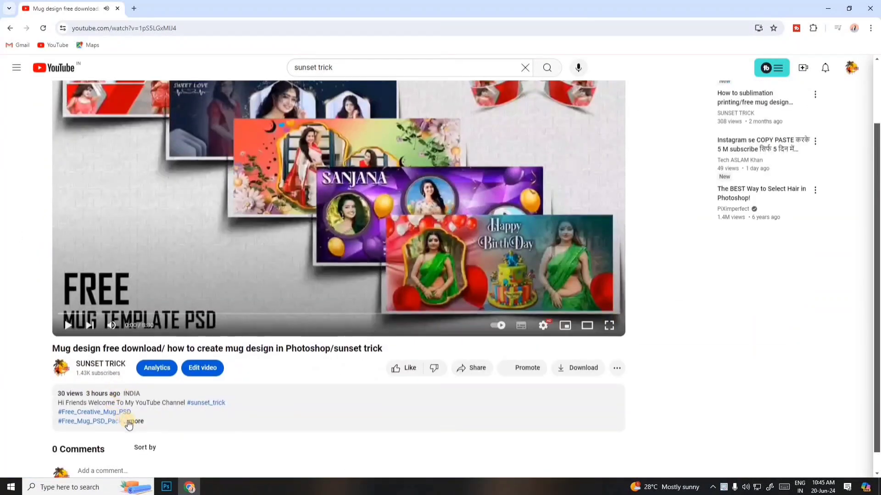
pyautogui.click(128, 419)
pyautogui.scroll(-5, 140, 406)
pyautogui.scroll(-5, 140, 406)
pyautogui.scroll(-3, 133, 330)
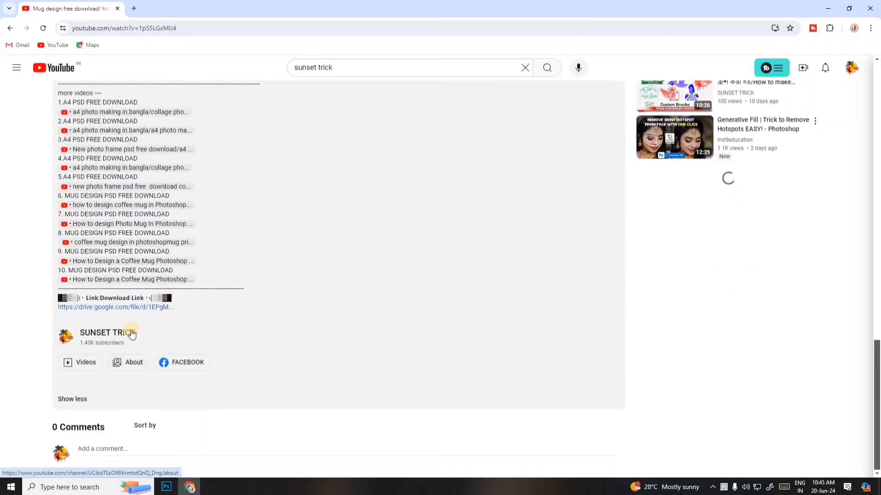
pyautogui.click(130, 308)
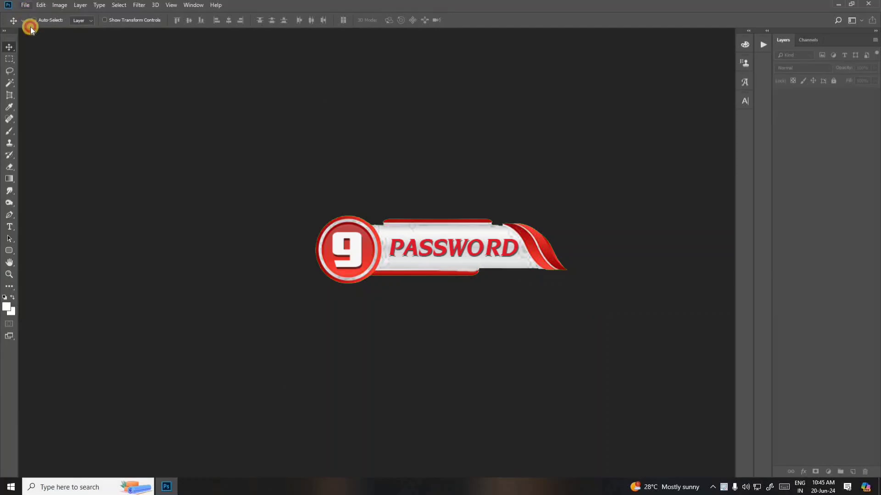
# Step: Browse to Local Disk (D:) > combo pack > FACEBOOK in the Open dialog
pyautogui.click(26, 5)
pyautogui.click(47, 29)
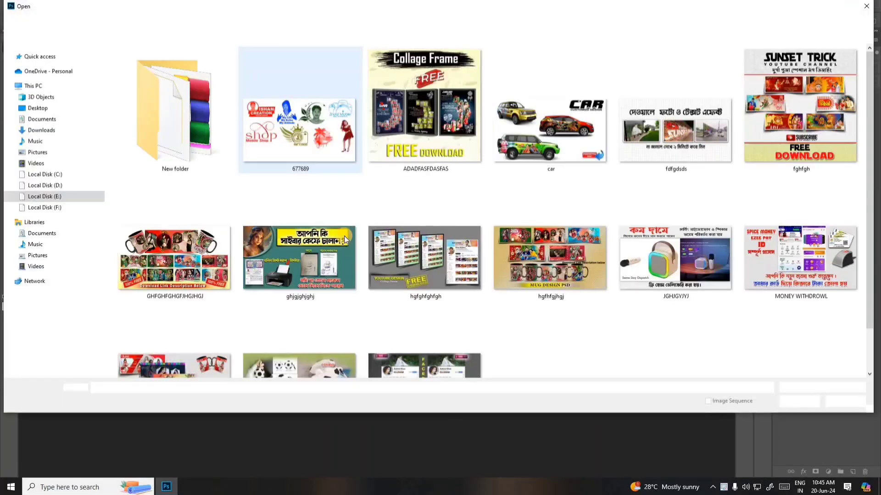
pyautogui.click(58, 187)
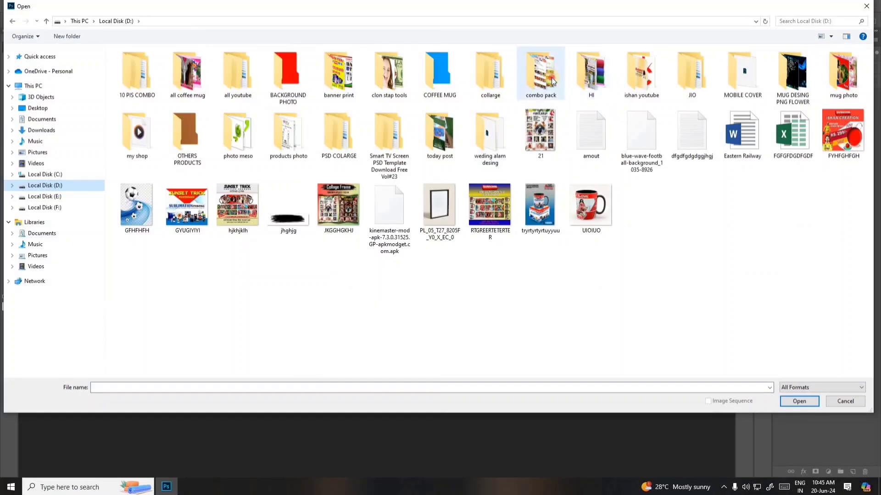
pyautogui.doubleClick(541, 75)
pyautogui.doubleClick(546, 110)
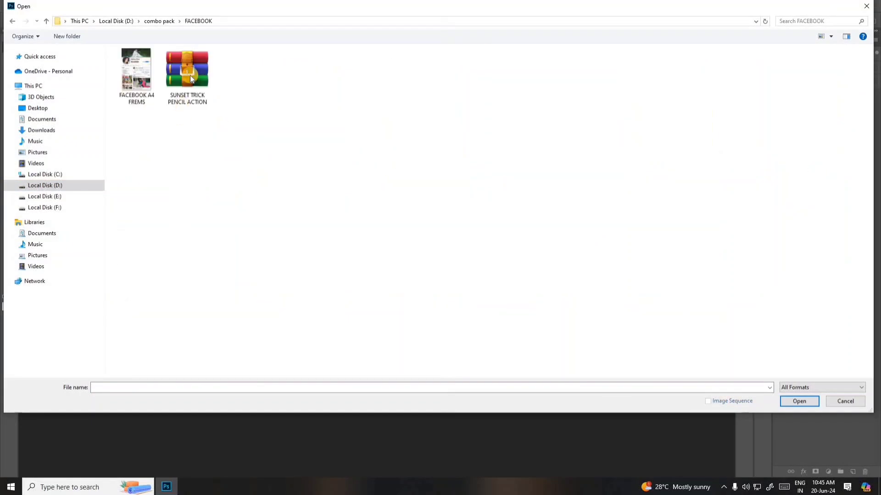
# Step: Extract the SUNSET TRICK PENCIL ACTION archive to its own folder, entering the archive password
pyautogui.click(193, 76)
pyautogui.rightClick(192, 76)
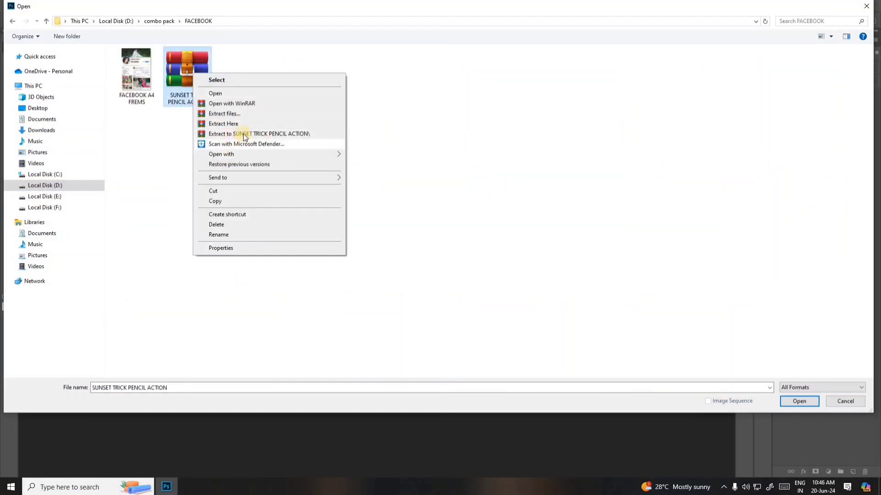
pyautogui.click(242, 133)
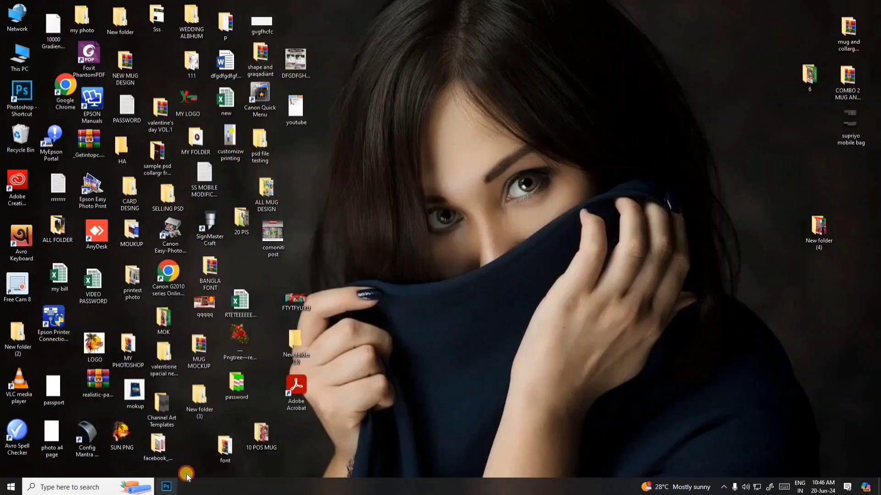
pyautogui.click(166, 486)
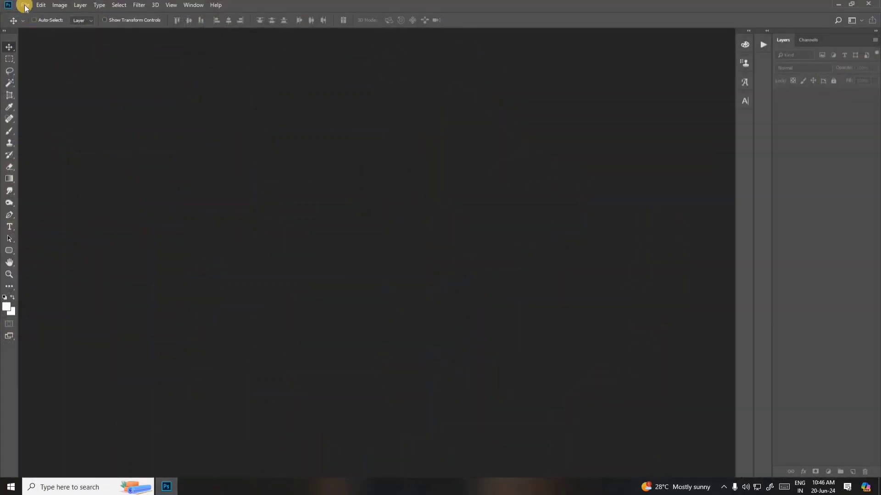
# Step: Open FACEBOOK A4 FREMS.psd from the combo pack folder on drive D
pyautogui.click(26, 6)
pyautogui.click(41, 23)
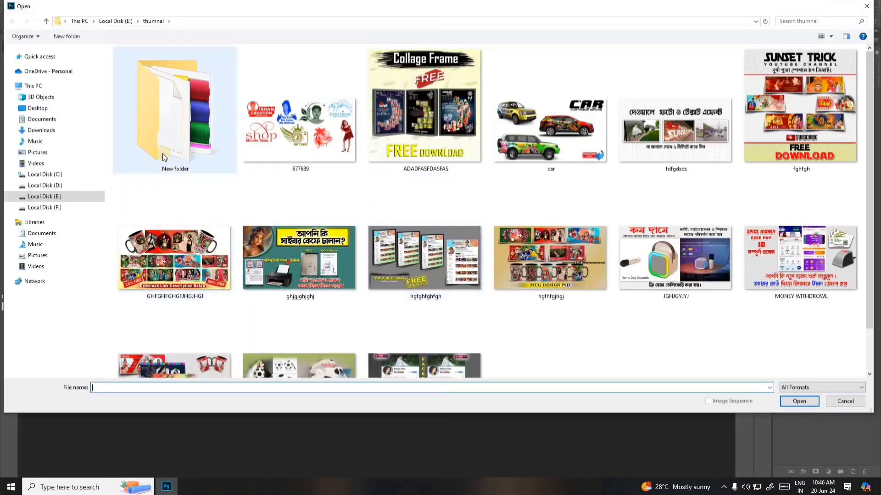
pyautogui.click(52, 186)
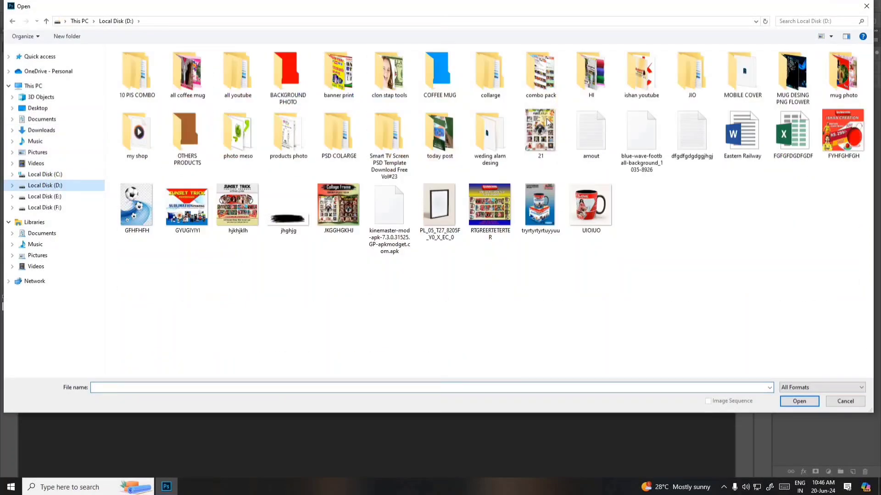
pyautogui.doubleClick(541, 74)
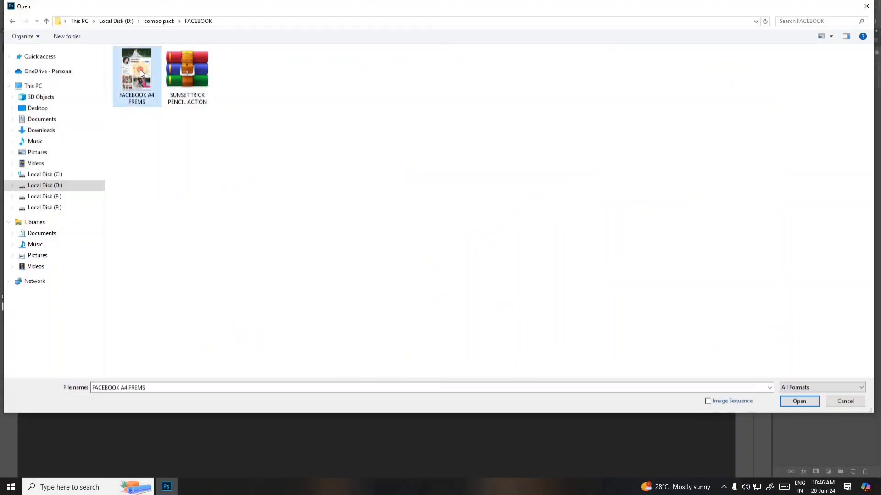
pyautogui.doubleClick(140, 74)
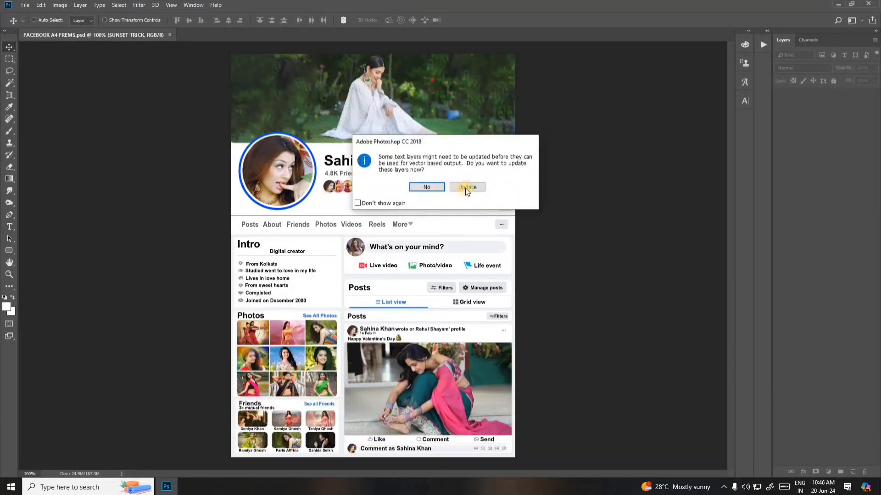
# Step: Update the template's text layers and zoom in to inspect the cover photo and Friends section
pyautogui.click(465, 188)
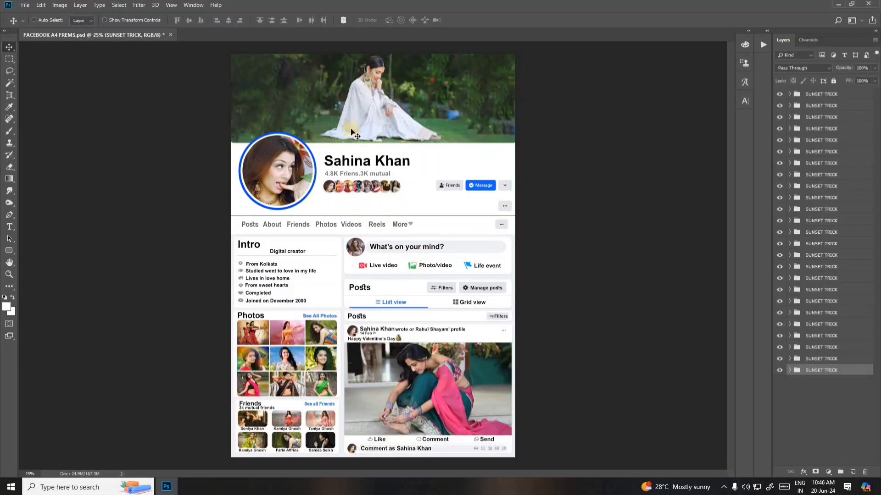
pyautogui.hotkey('ctrl', '+')
pyautogui.hotkey('ctrl', '+')
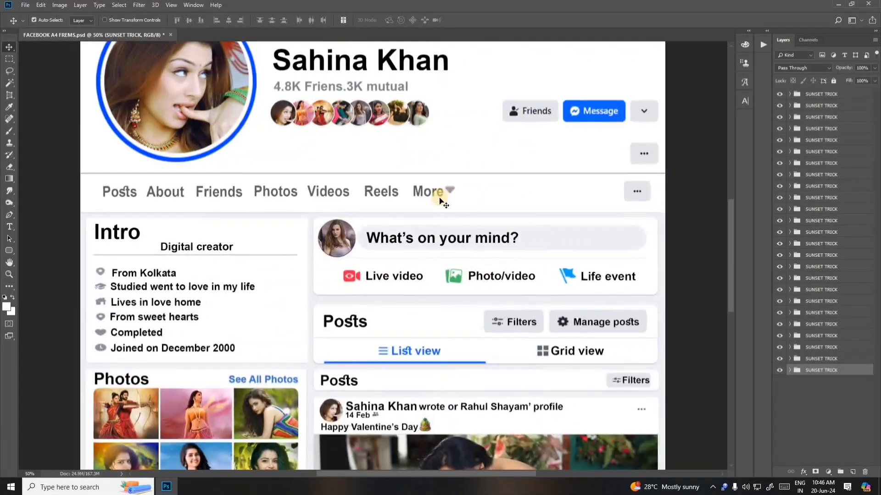
pyautogui.hotkey('ctrl', '+')
pyautogui.moveTo(411, 256); pyautogui.dragTo(440, 439)
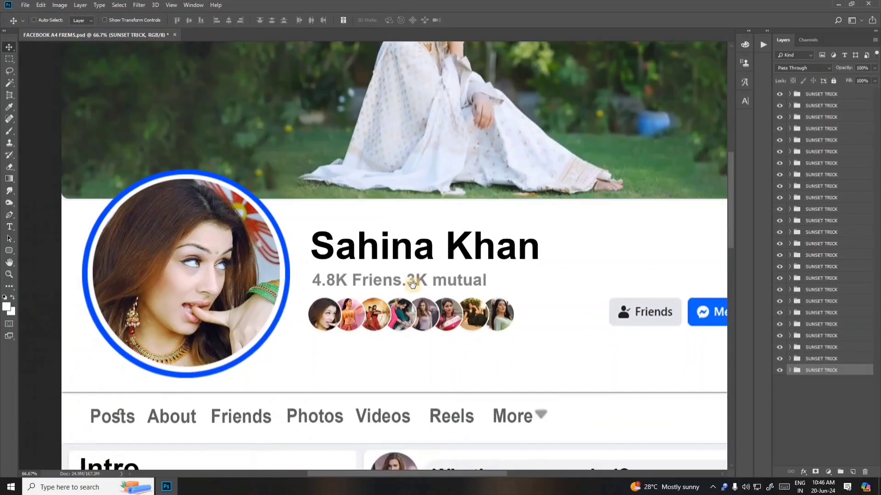
pyautogui.moveTo(477, 213); pyautogui.dragTo(269, 210)
pyautogui.moveTo(317, 310); pyautogui.dragTo(386, 179)
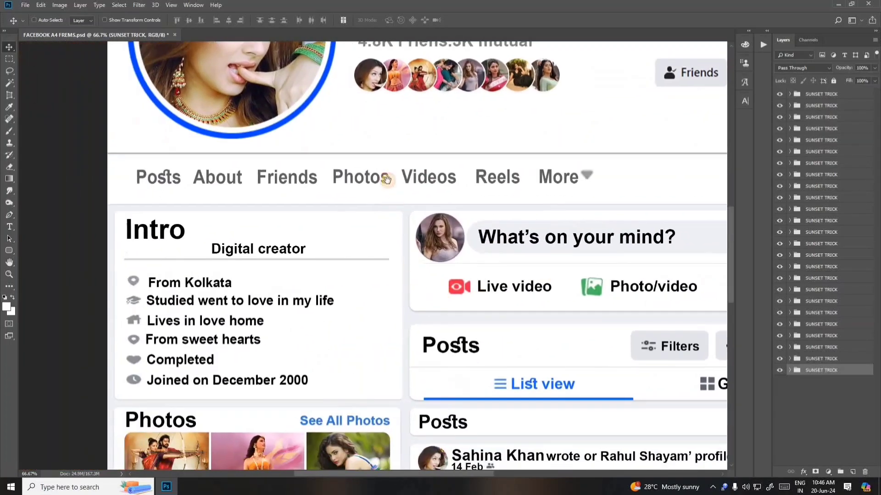
pyautogui.moveTo(414, 296); pyautogui.dragTo(387, 179)
# Step: Pan across the Valentine's post and profile header, then zoom back out to the whole page
pyautogui.moveTo(425, 334); pyautogui.dragTo(415, 202)
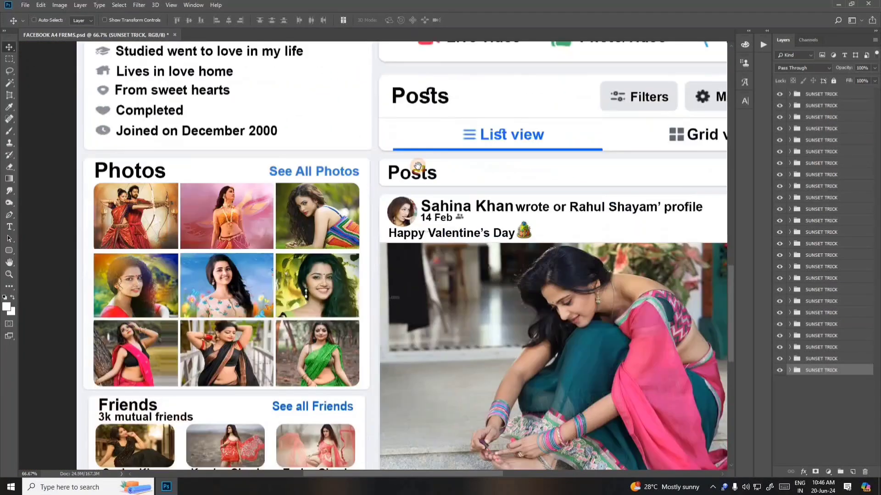
pyautogui.moveTo(413, 333); pyautogui.dragTo(410, 200)
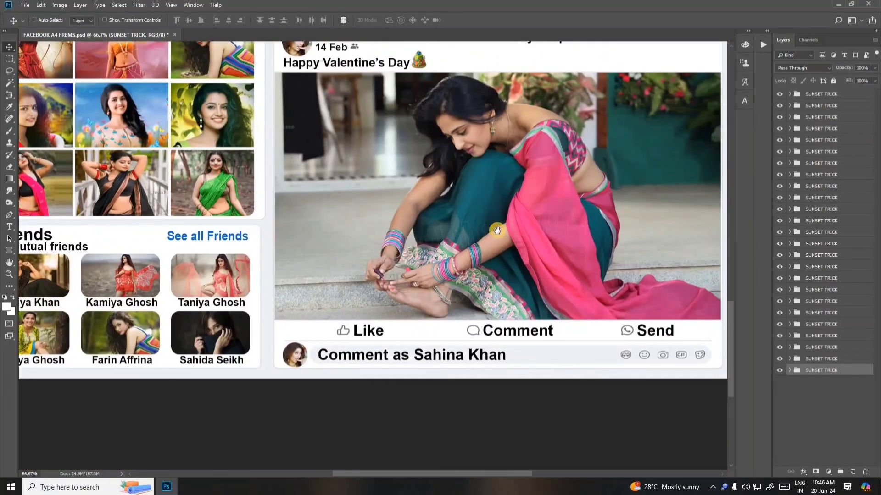
pyautogui.moveTo(361, 235); pyautogui.dragTo(429, 358)
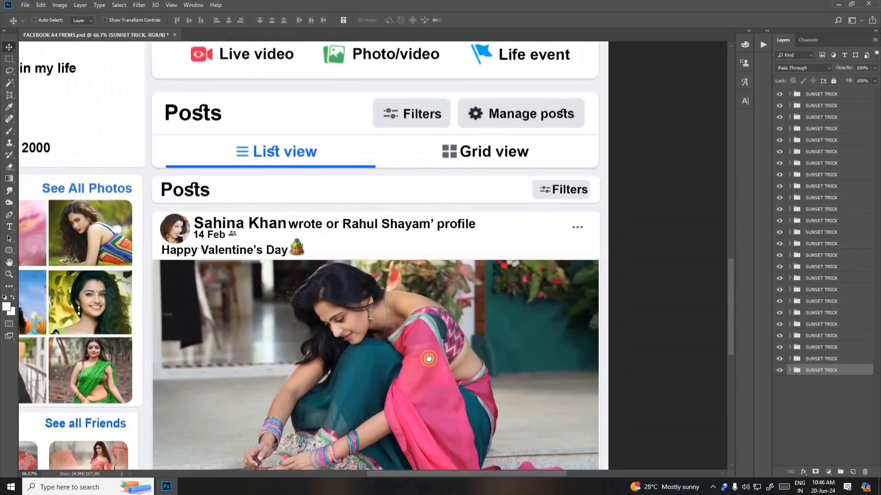
pyautogui.moveTo(381, 216); pyautogui.dragTo(436, 357)
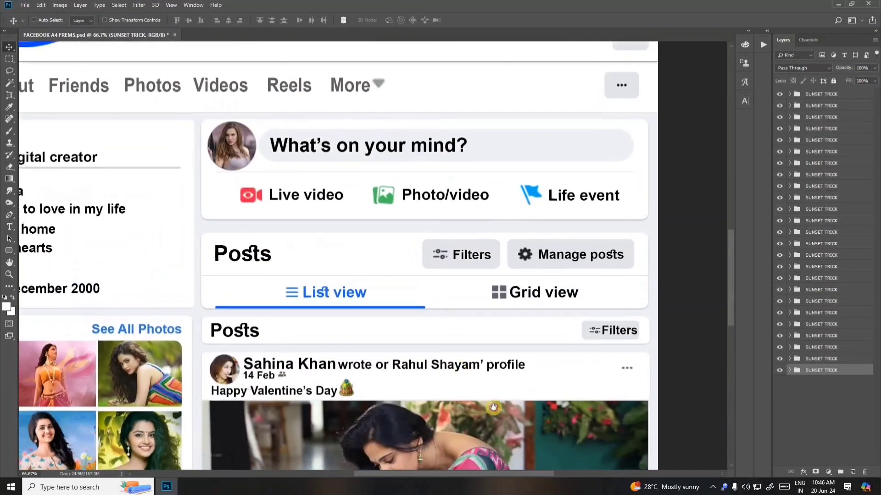
pyautogui.moveTo(344, 173); pyautogui.dragTo(435, 358)
pyautogui.moveTo(325, 142); pyautogui.dragTo(439, 352)
pyautogui.hotkey('ctrl', '-')
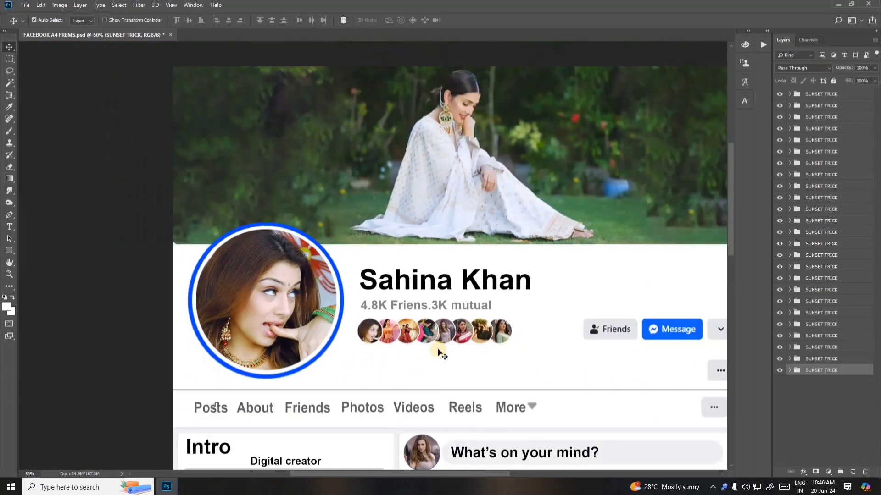
pyautogui.hotkey('ctrl', '-')
pyautogui.hotkey('ctrl', '-')
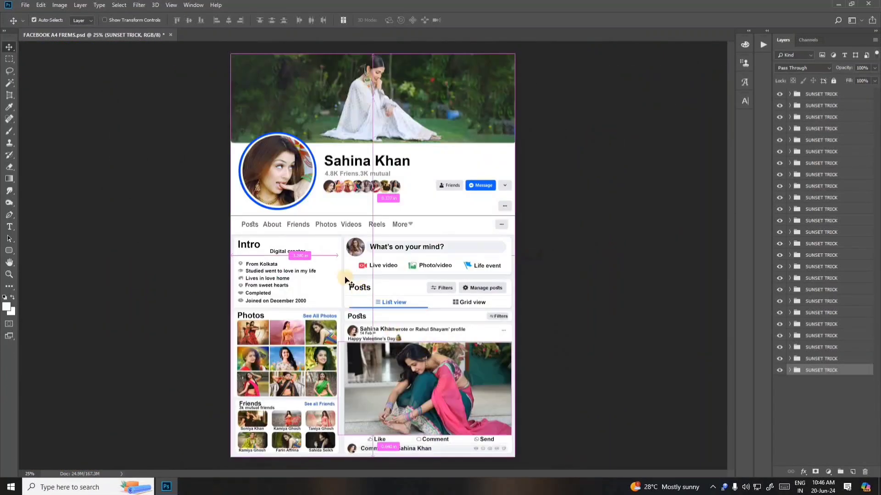
pyautogui.click(24, 6)
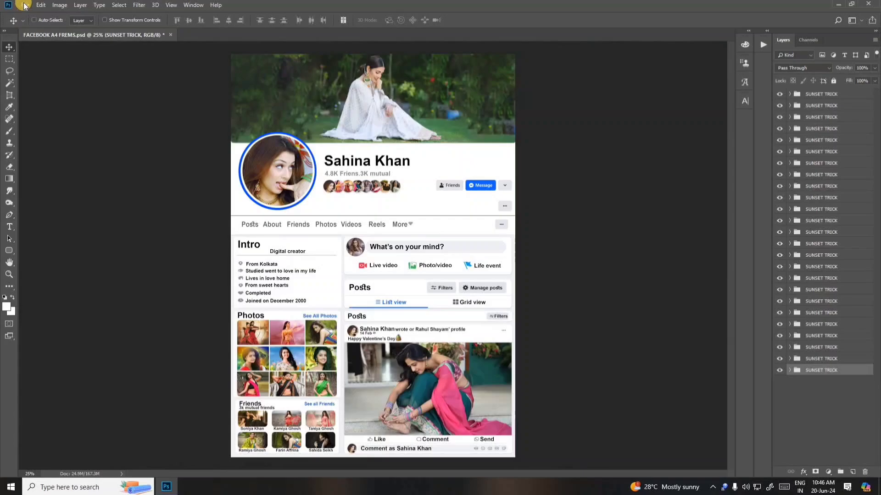
# Step: Hide the post, Posts tabs, intro and profile-picture layers, then make all layers visible again
pyautogui.click(371, 136)
pyautogui.moveTo(781, 112); pyautogui.dragTo(780, 192)
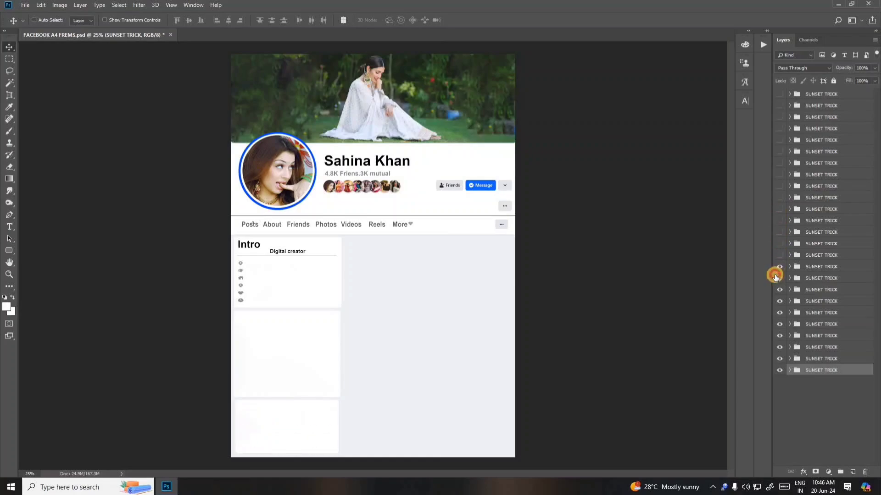
pyautogui.moveTo(775, 277); pyautogui.dragTo(778, 314)
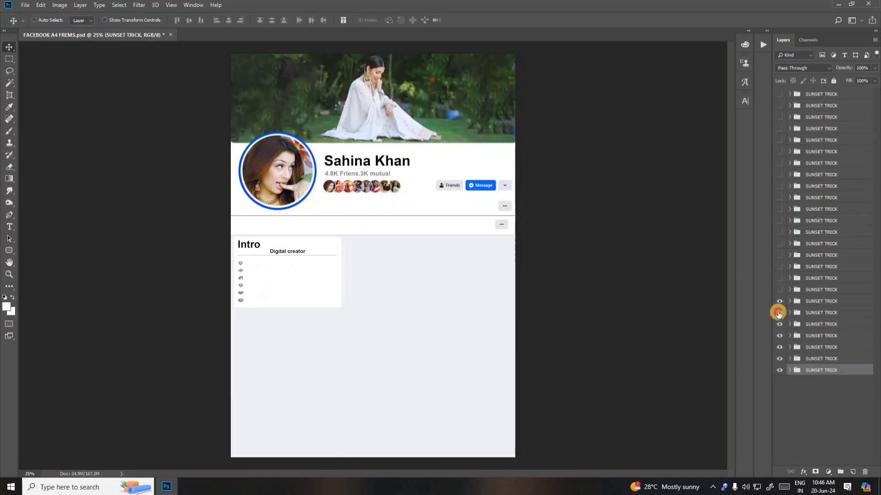
pyautogui.click(778, 323)
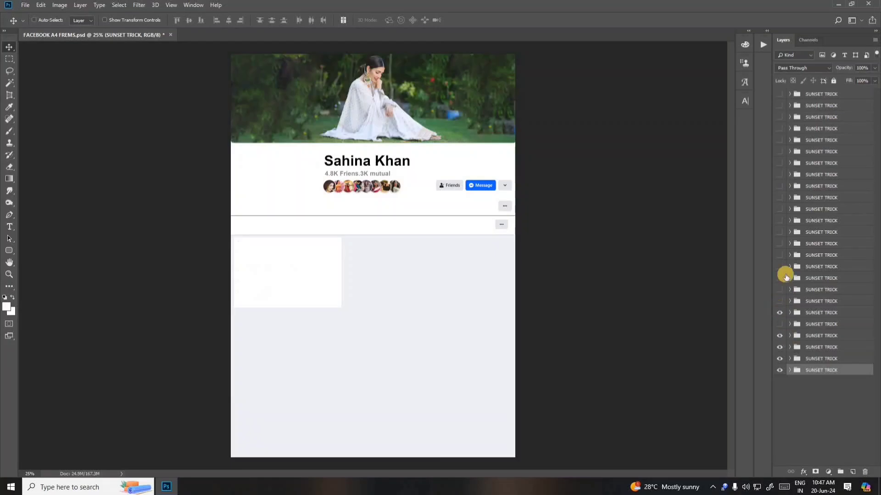
pyautogui.keyDown('alt'); pyautogui.click(779, 301); pyautogui.keyUp('alt')
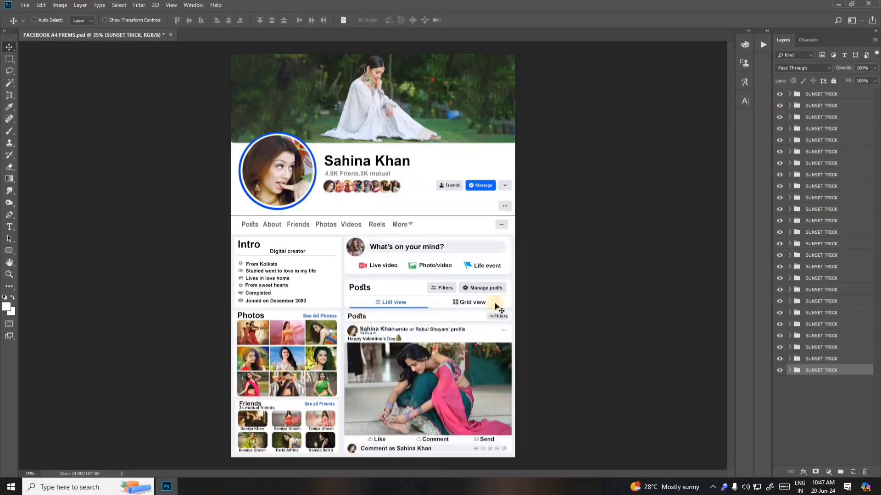
# Step: Select the cover photo's Layer 28 in Group 16 and hide then reshow it to confirm
pyautogui.hotkey('ctrl', '+')
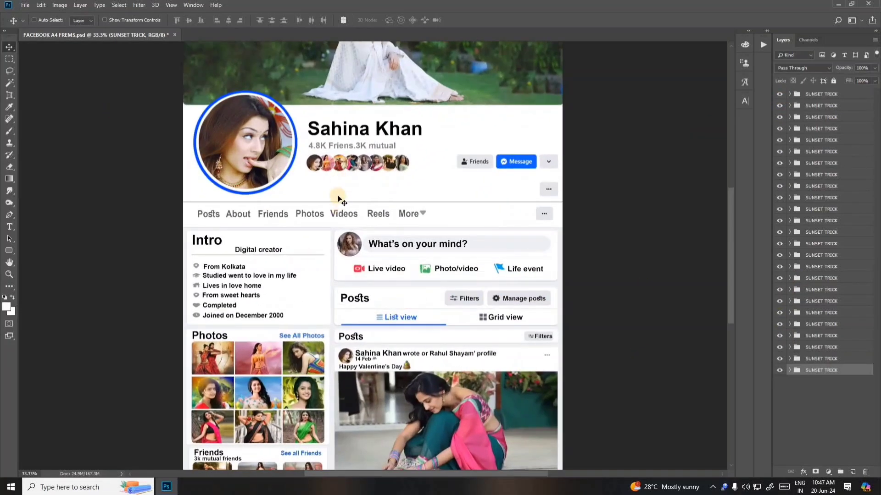
pyautogui.scroll(3, 328, 62)
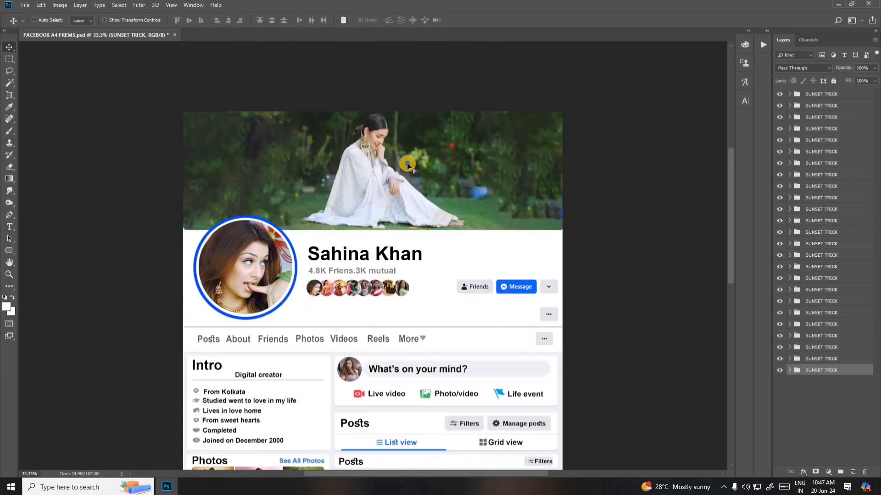
pyautogui.rightClick(408, 164)
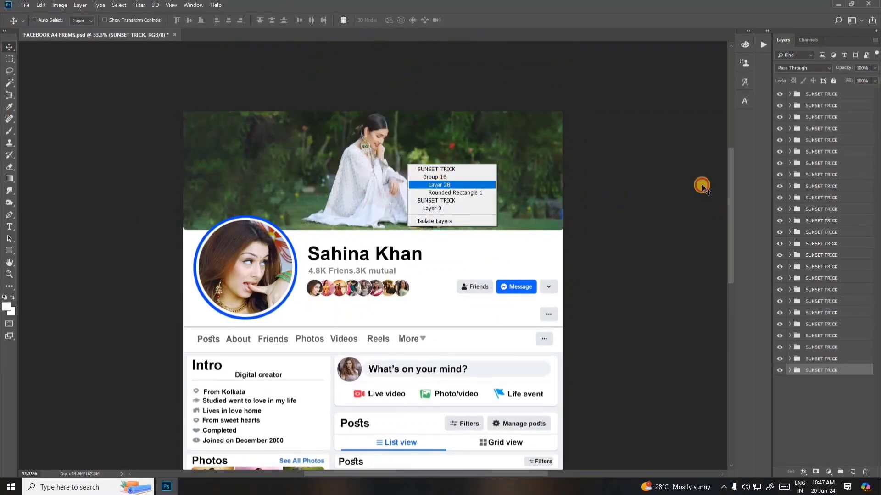
pyautogui.press('Return')
pyautogui.click(779, 347)
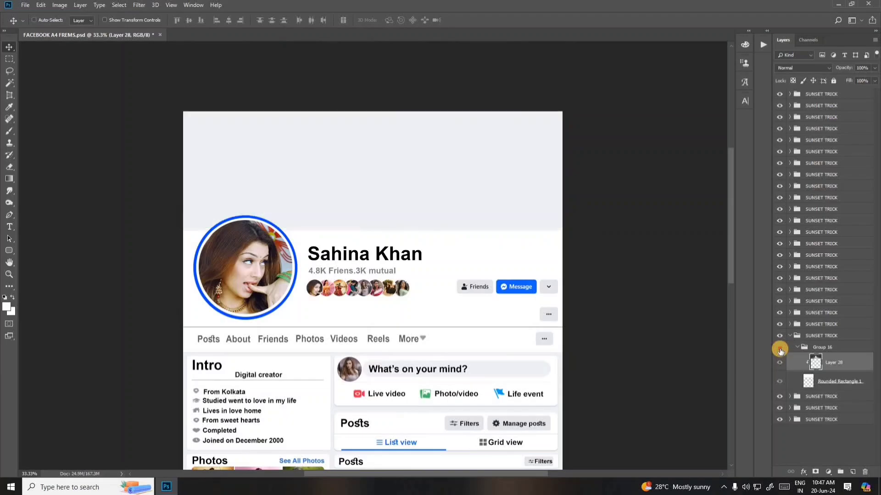
pyautogui.click(778, 364)
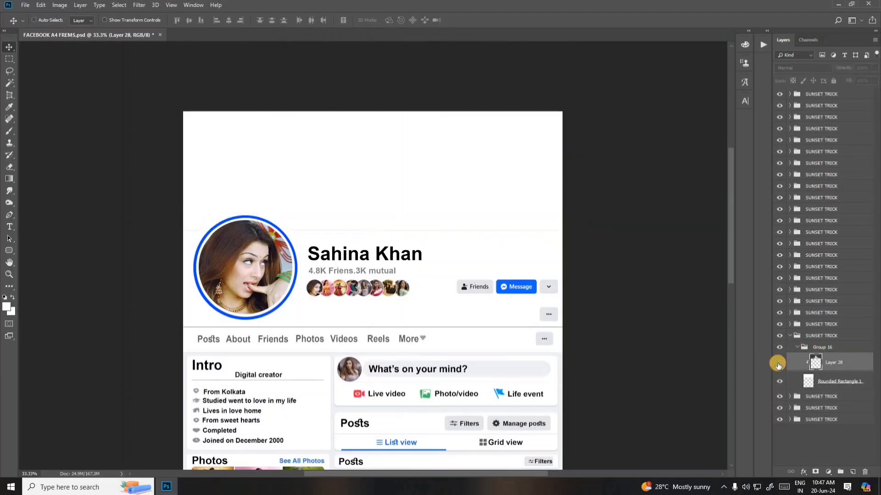
pyautogui.click(853, 364)
# Step: Open Sony-Charishta-12.jpg from Desktop > my photo > sdfg and drag it into the template as Layer 61
pyautogui.click(26, 5)
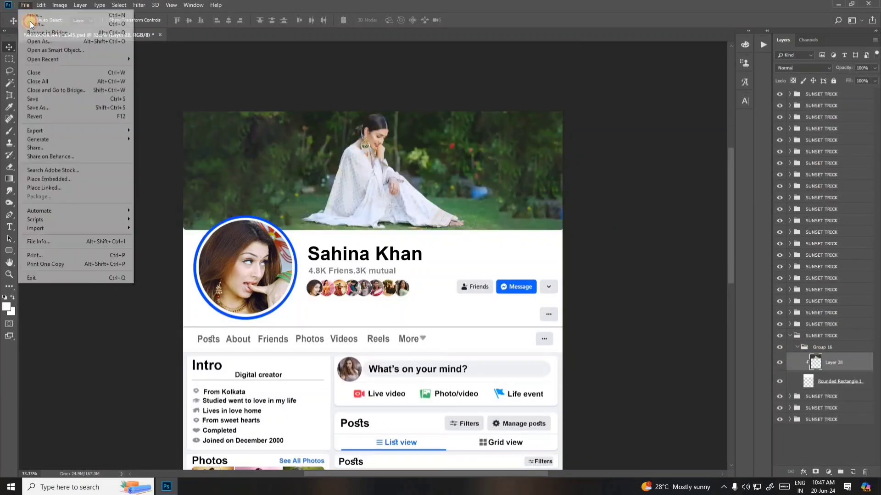
pyautogui.click(25, 22)
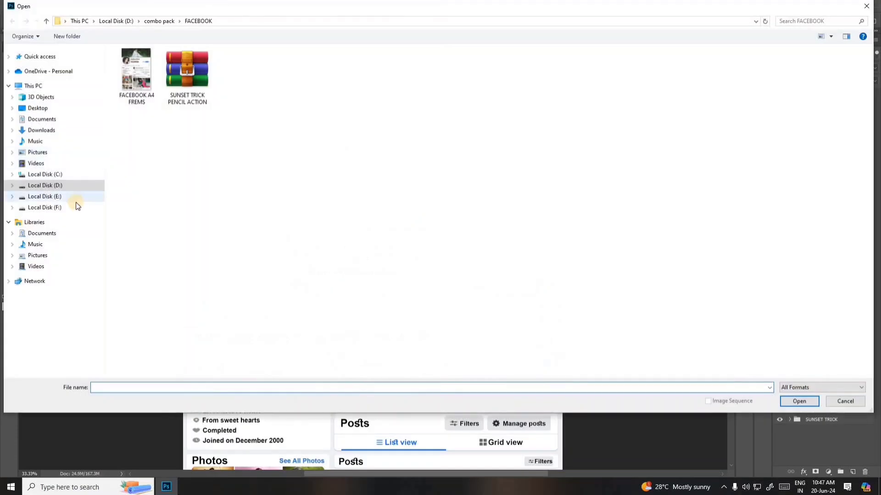
pyautogui.click(37, 108)
pyautogui.doubleClick(621, 152)
pyautogui.scroll(-5, 360, 203)
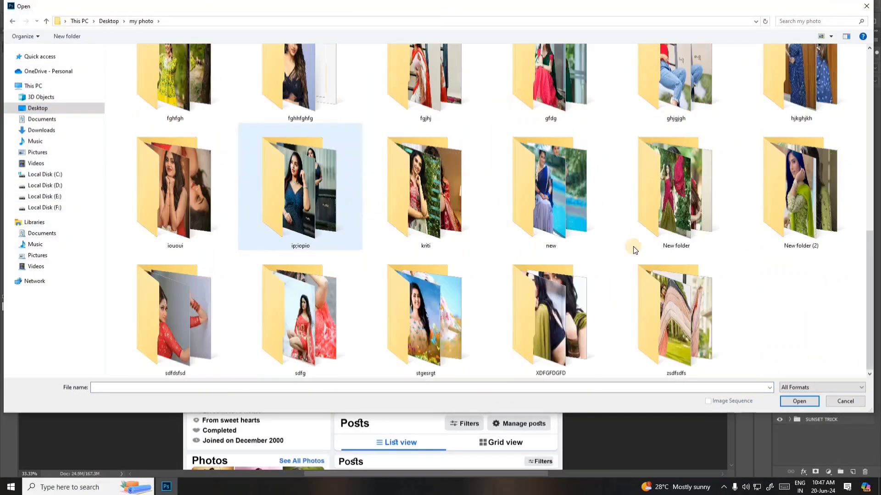
pyautogui.doubleClick(300, 316)
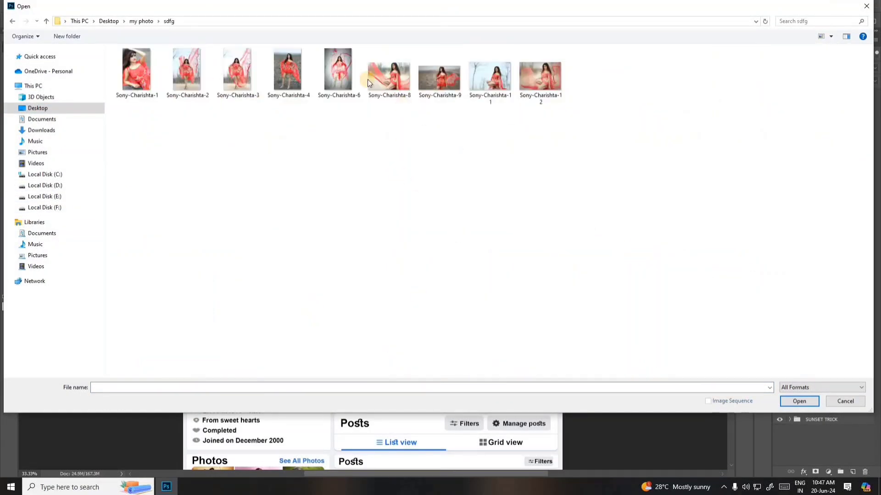
pyautogui.doubleClick(540, 77)
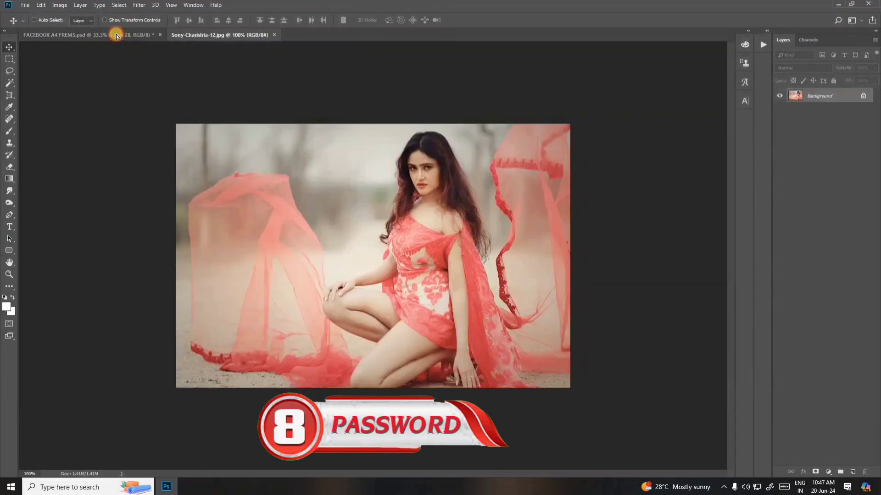
pyautogui.moveTo(116, 35)
pyautogui.mouseDown()
pyautogui.moveTo(336, 195)
pyautogui.moveTo(351, 174)
pyautogui.mouseUp()
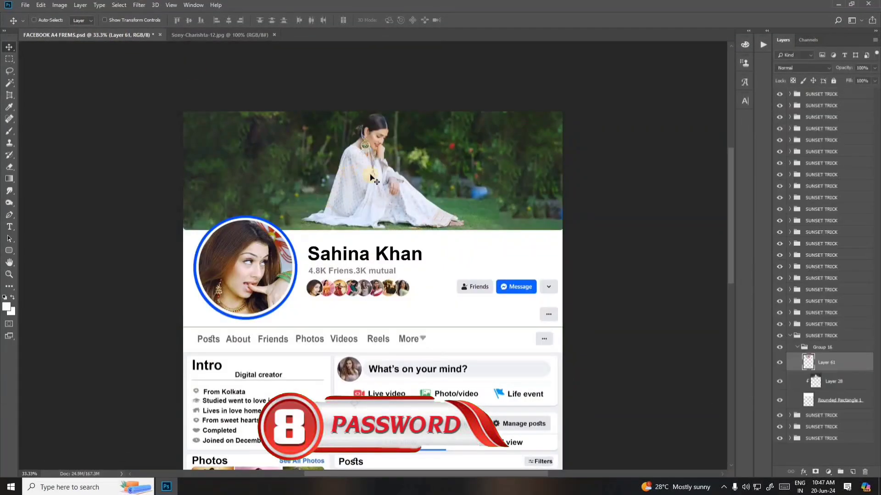
# Step: Clip Layer 61 to the cover area and enlarge the photo to about 270%
pyautogui.rightClick(840, 365)
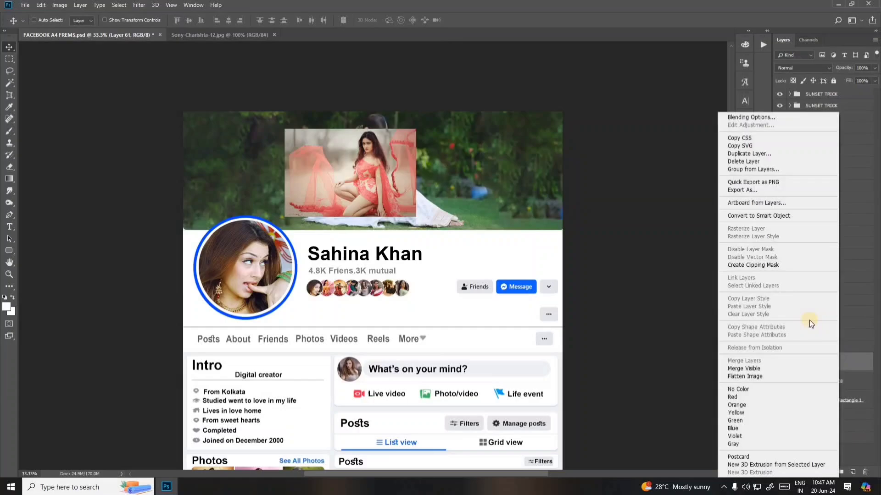
pyautogui.click(759, 266)
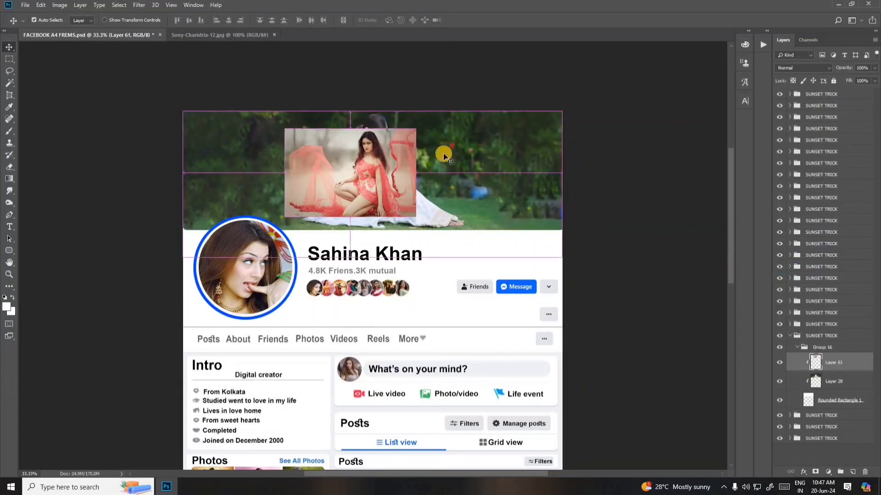
pyautogui.hotkey('ctrl', 't')
pyautogui.moveTo(416, 214); pyautogui.dragTo(577, 215)
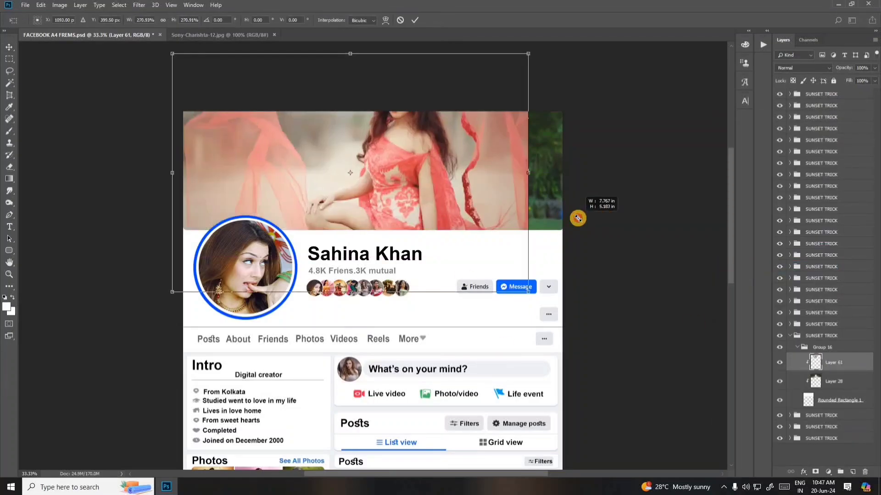
# Step: Position and trim the photo to fill the cover banner edge to edge, then apply the transform
pyautogui.moveTo(444, 180); pyautogui.dragTo(466, 214)
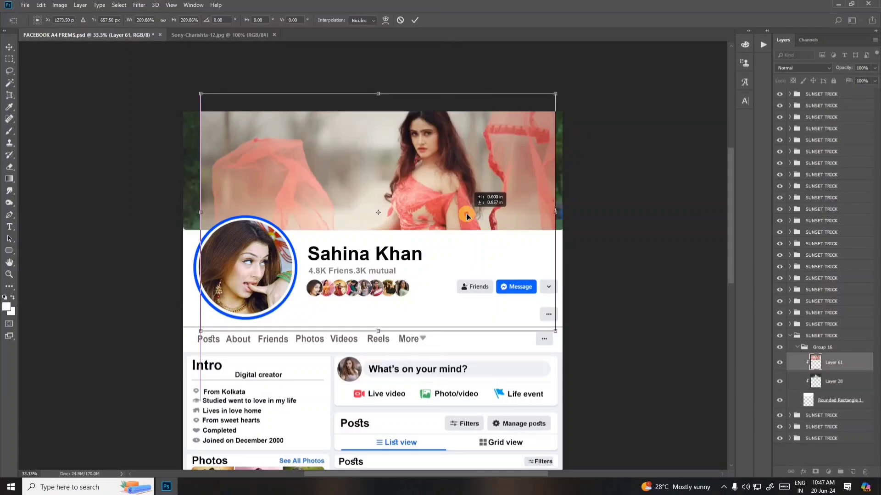
pyautogui.moveTo(379, 94)
pyautogui.mouseDown()
pyautogui.moveTo(379, 138)
pyautogui.moveTo(385, 133)
pyautogui.moveTo(365, 133)
pyautogui.mouseUp()
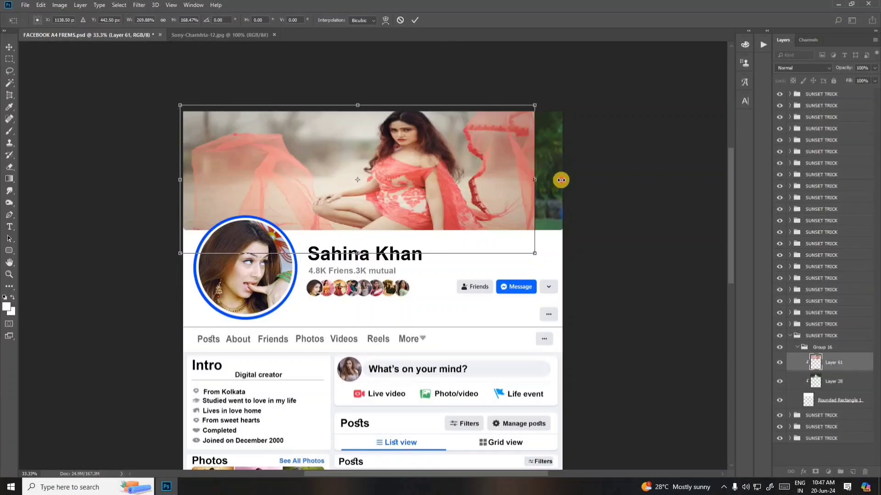
pyautogui.moveTo(560, 180)
pyautogui.mouseDown()
pyautogui.moveTo(578, 183)
pyautogui.moveTo(562, 180)
pyautogui.mouseUp()
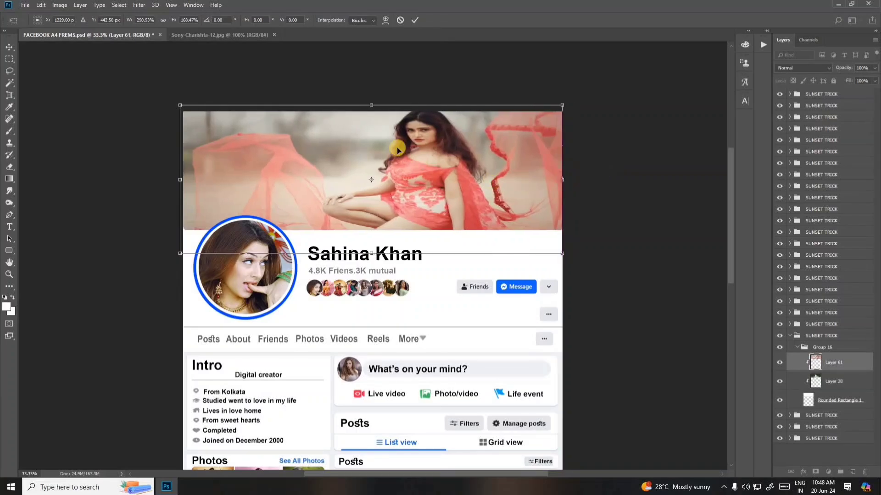
pyautogui.moveTo(372, 241); pyautogui.dragTo(375, 235)
pyautogui.moveTo(372, 104); pyautogui.dragTo(371, 98)
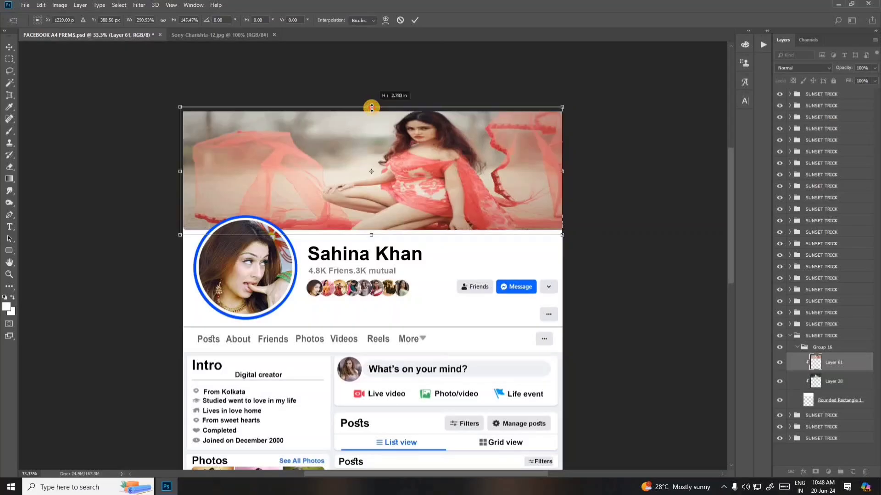
pyautogui.press('Return')
pyautogui.scroll(-1, 376, 250)
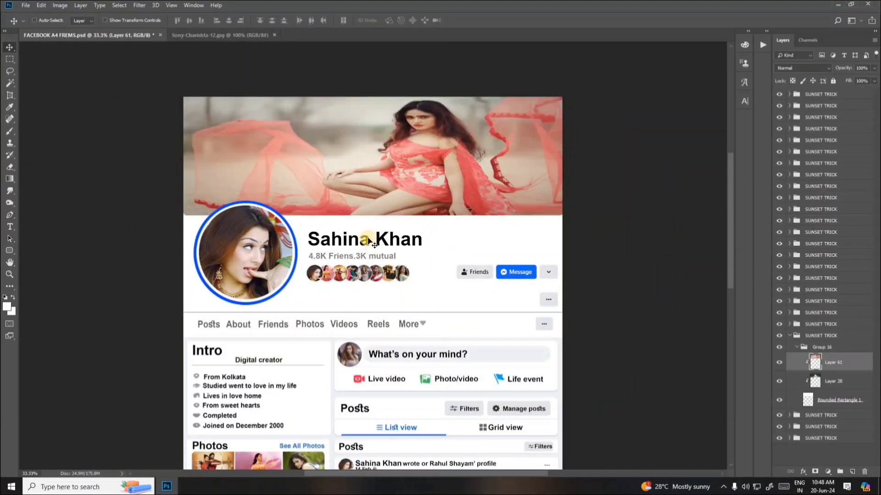
# Step: Collapse Group 16 and the SUNSET TRICK group, then select and visibility-check the placeholder name layer
pyautogui.click(798, 348)
pyautogui.click(792, 339)
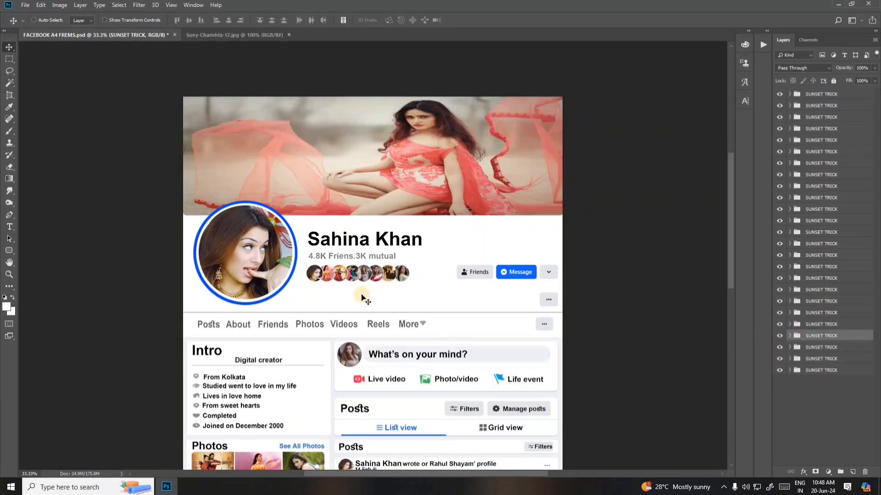
pyautogui.rightClick(366, 241)
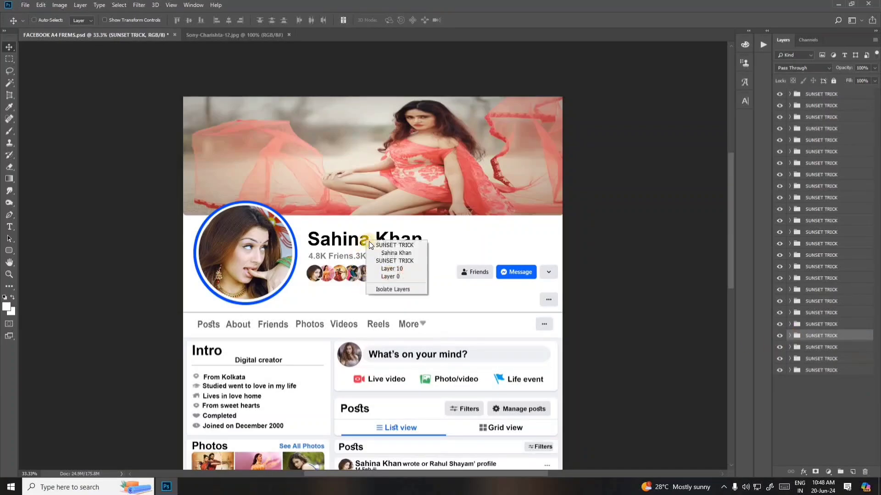
pyautogui.click(391, 253)
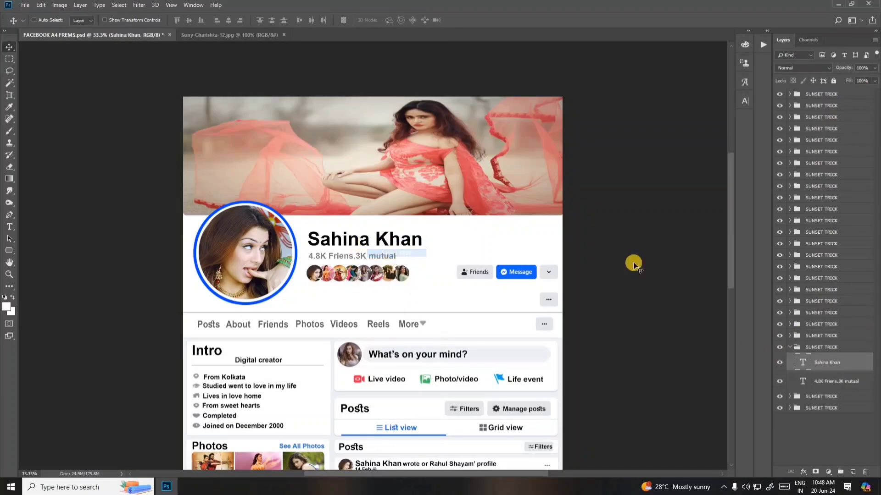
pyautogui.click(778, 347)
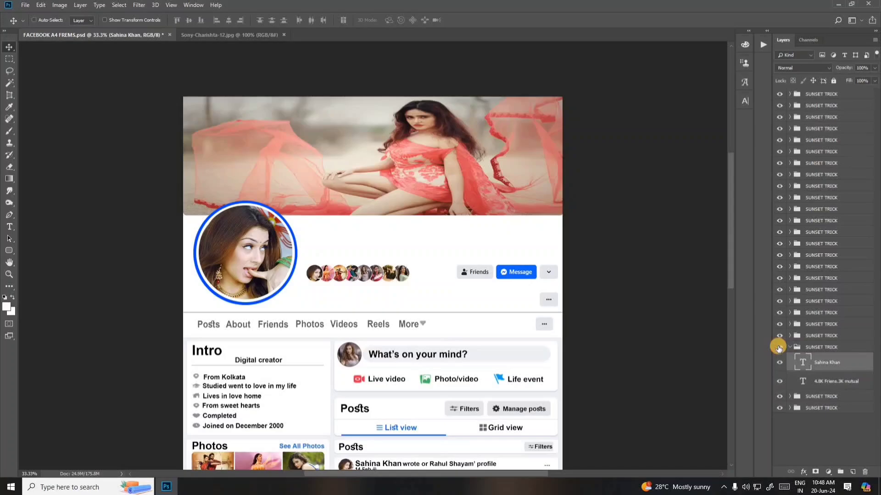
pyautogui.click(778, 348)
# Step: Replace the placeholder profile name with a new name and shift it slightly left
pyautogui.doubleClick(803, 362)
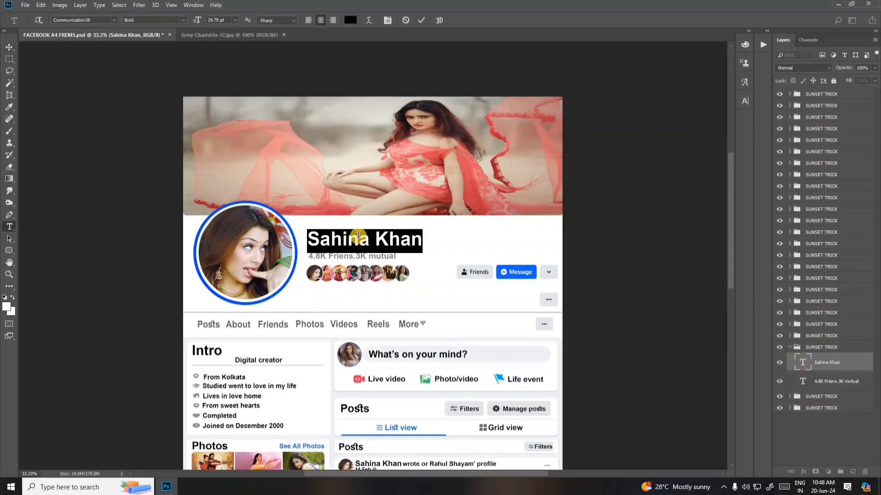
pyautogui.write('R')
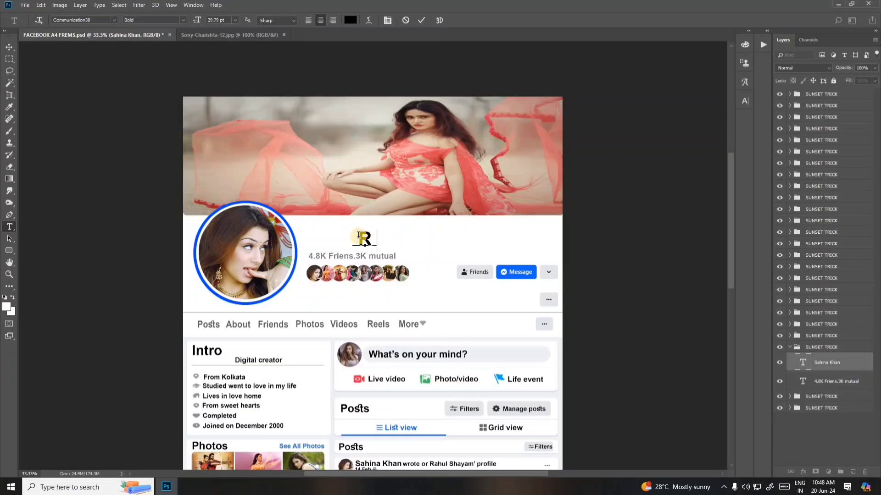
pyautogui.write('ajbber')
pyautogui.hotkey('ctrl', 'Return')
pyautogui.press('v')
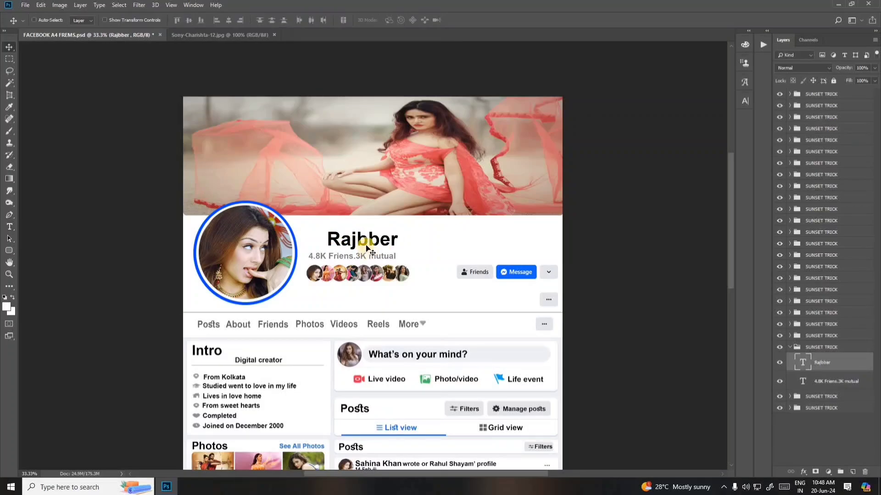
pyautogui.moveTo(365, 246); pyautogui.dragTo(348, 246)
# Step: Retype the profile name as 'Sunset Trick' and move it right beside the profile photo
pyautogui.click(800, 361)
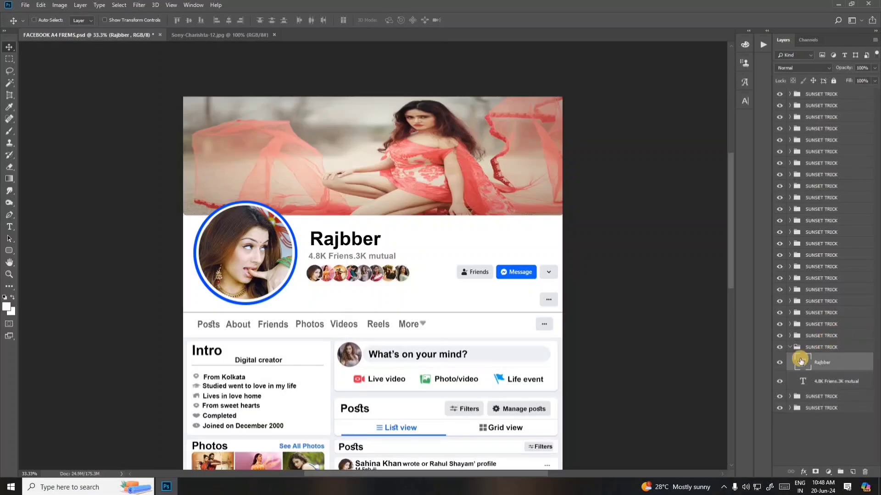
pyautogui.doubleClick(800, 360)
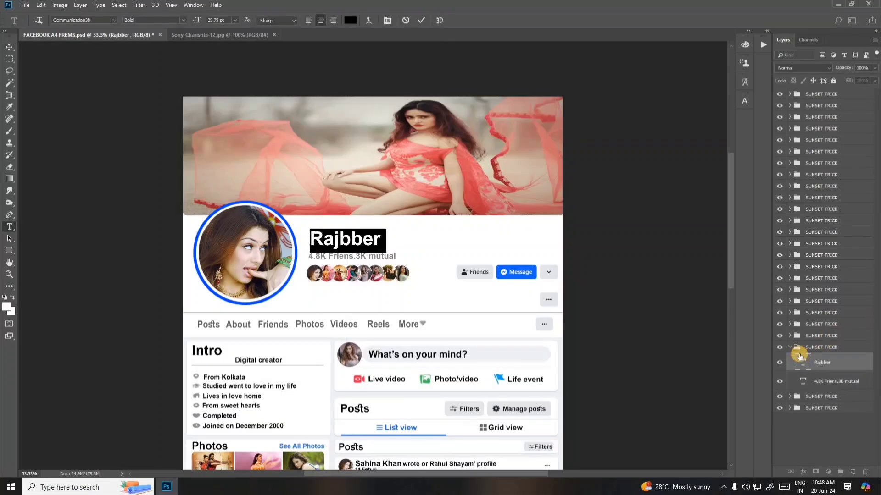
pyautogui.write('Suns')
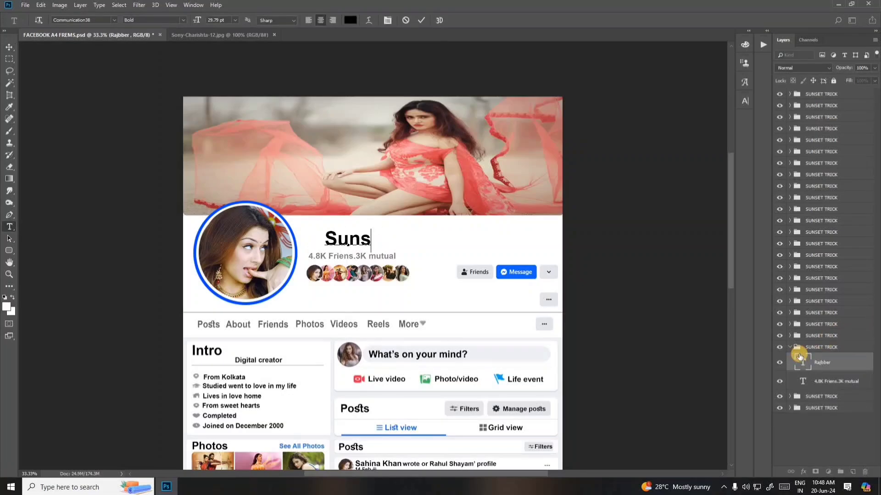
pyautogui.write('et ')
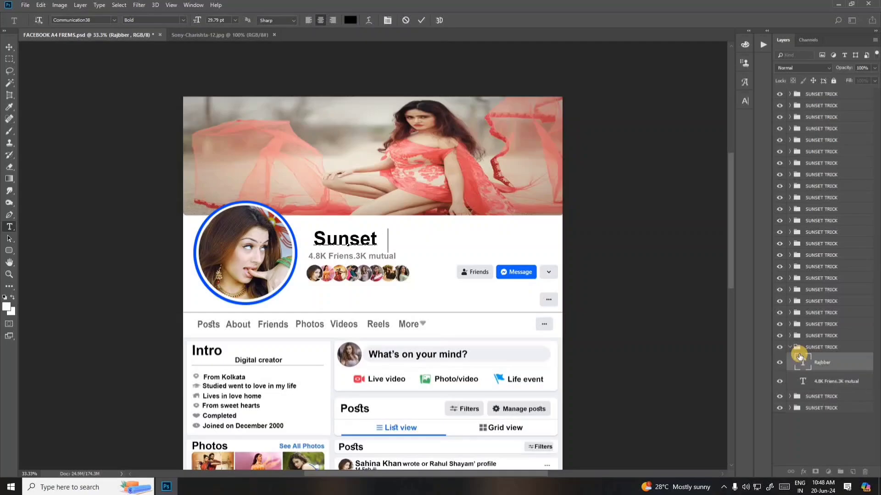
pyautogui.write('T')
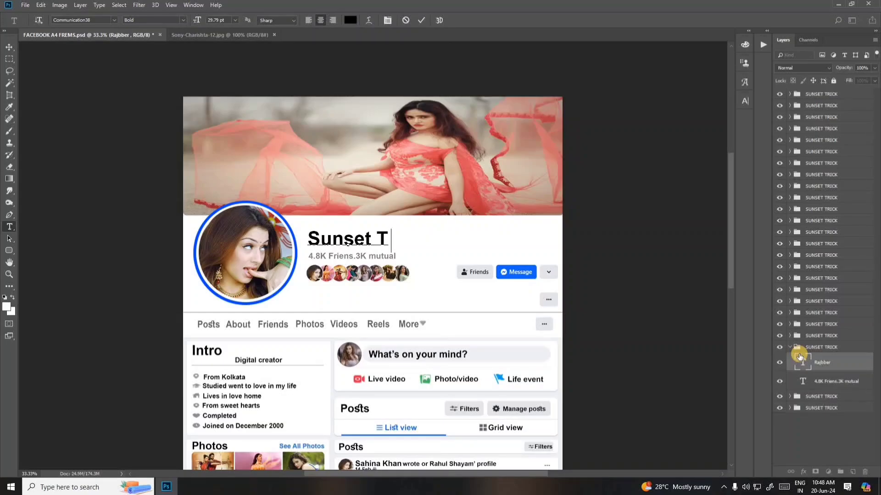
pyautogui.write('rick')
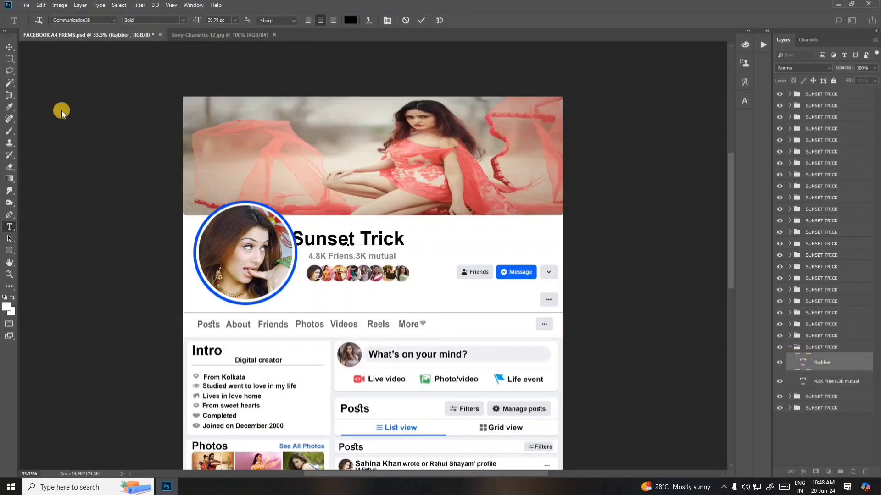
pyautogui.click(8, 47)
pyautogui.click(341, 242)
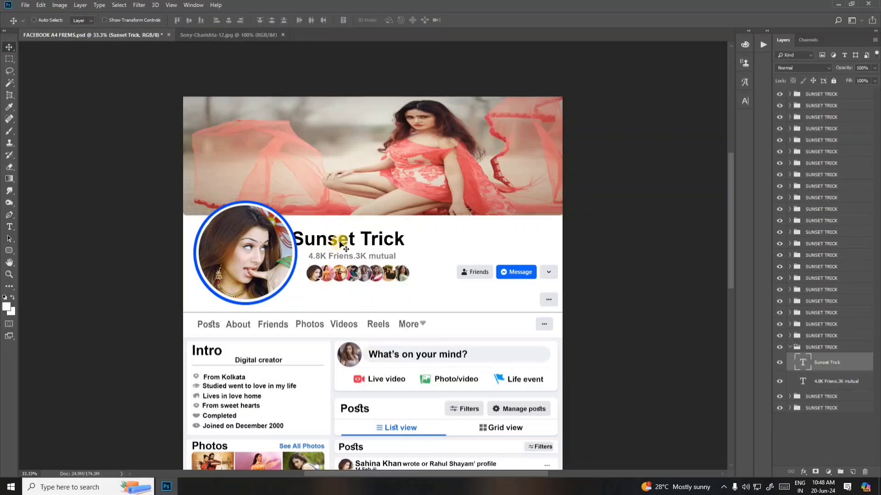
pyautogui.moveTo(357, 244); pyautogui.dragTo(359, 245)
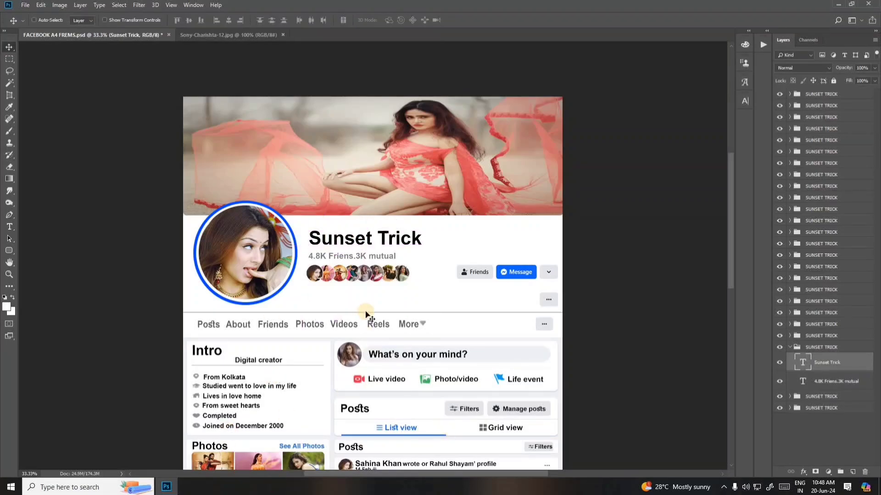
# Step: Nudge the name left and change the friend line from 4.8K to 2.5K Friens.3K mutual
pyautogui.hotkey('shift', 'Left')
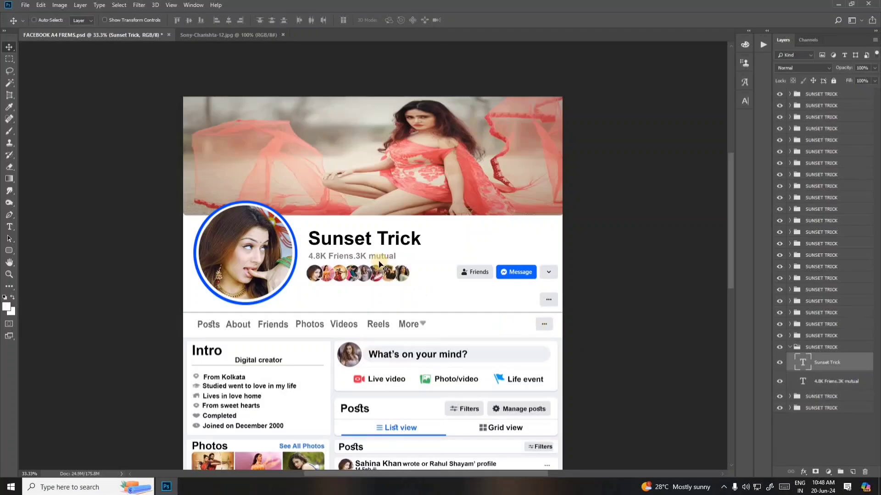
pyautogui.rightClick(382, 257)
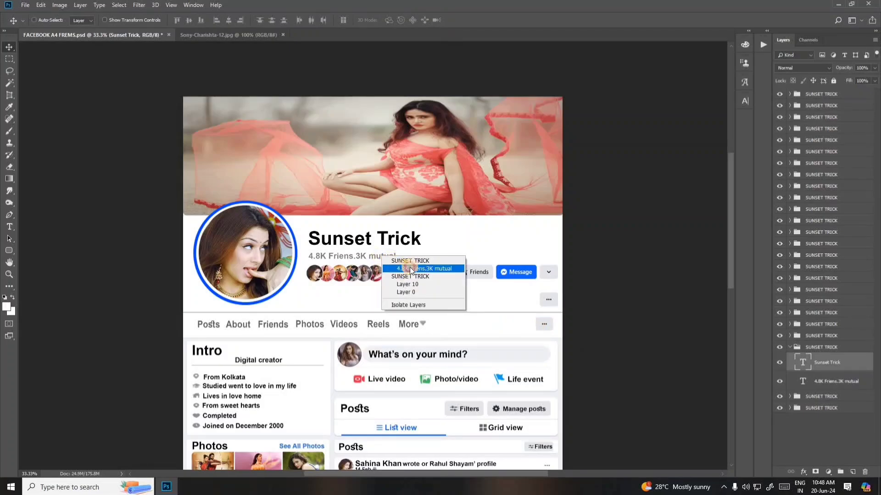
pyautogui.click(403, 267)
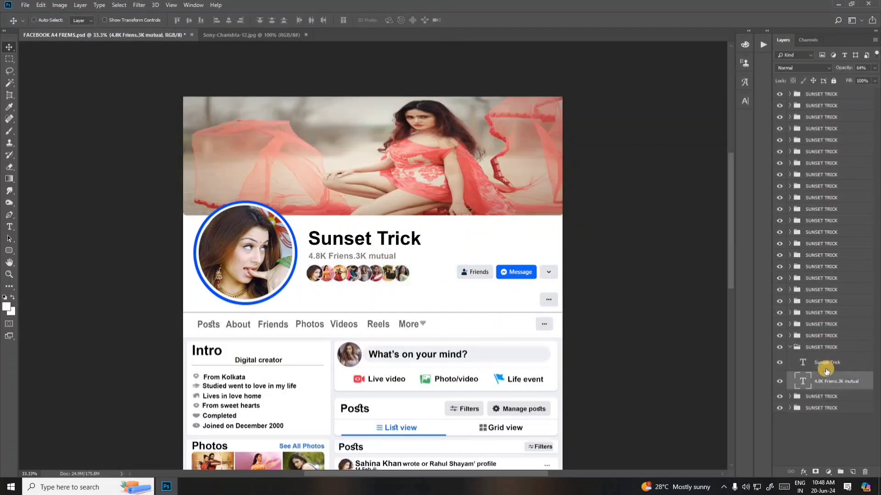
pyautogui.click(778, 382)
pyautogui.doubleClick(802, 381)
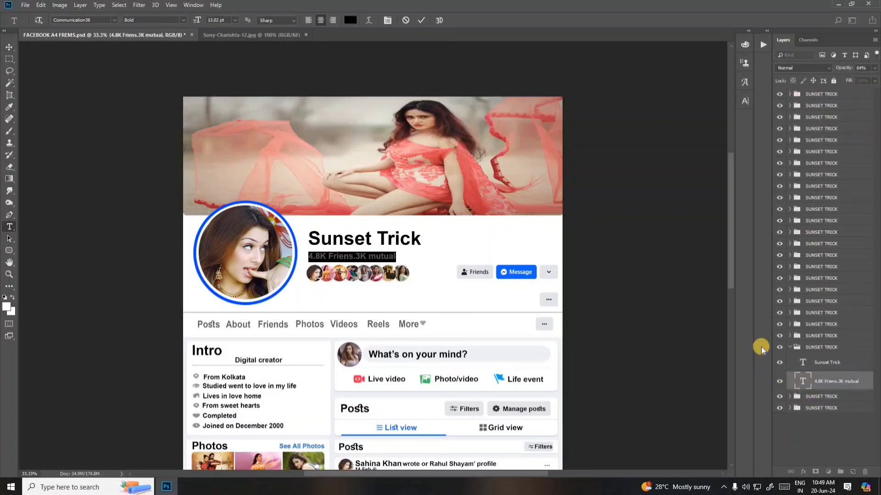
pyautogui.click(324, 257)
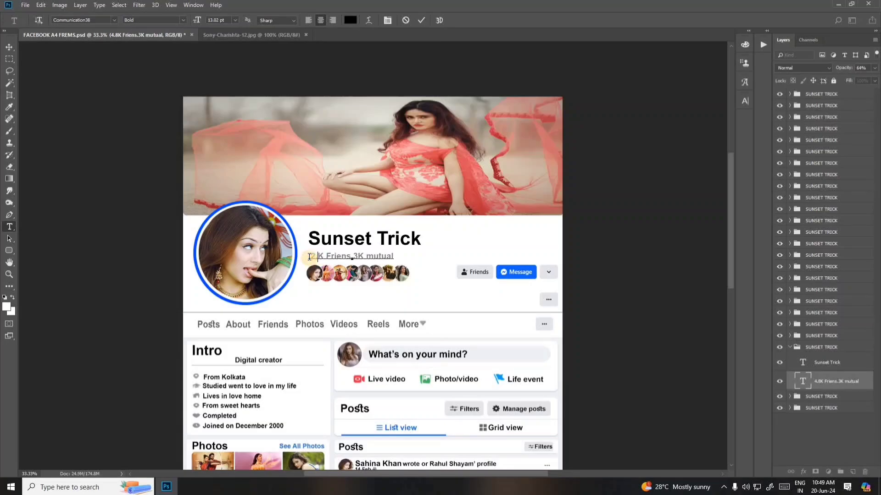
pyautogui.write('2.5')
pyautogui.click(10, 46)
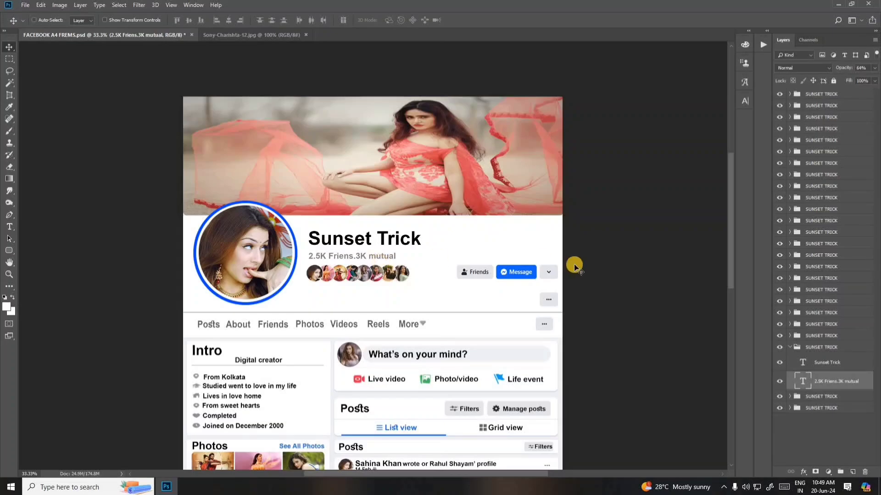
# Step: Select the 2.5K Friens.3K mutual text layer and set its opacity slider to 100%
pyautogui.scroll(4, 373, 255)
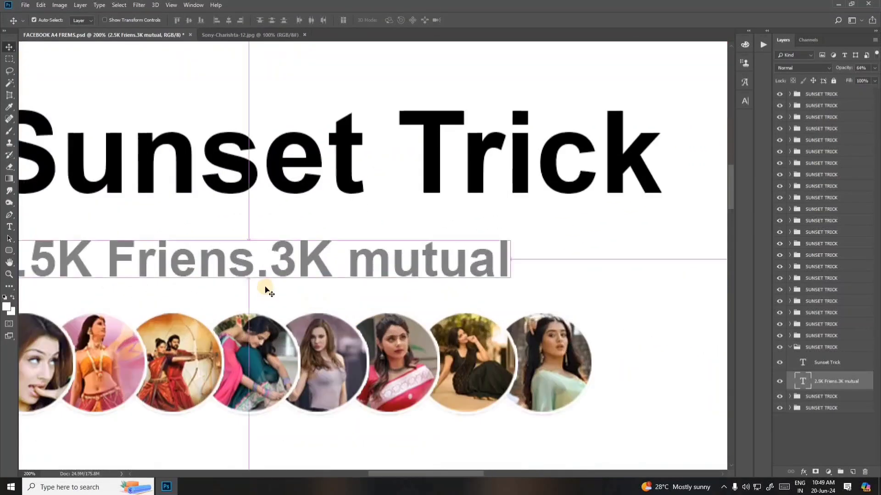
pyautogui.moveTo(428, 293); pyautogui.dragTo(645, 303)
pyautogui.rightClick(395, 275)
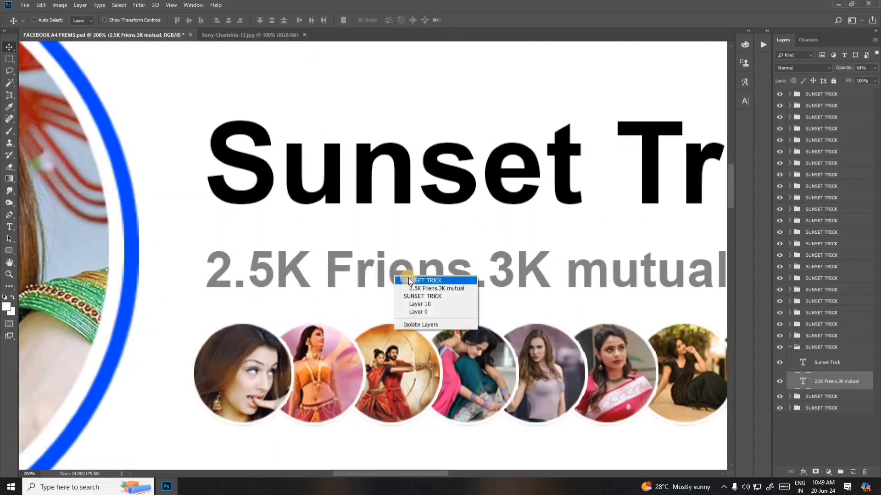
pyautogui.click(422, 288)
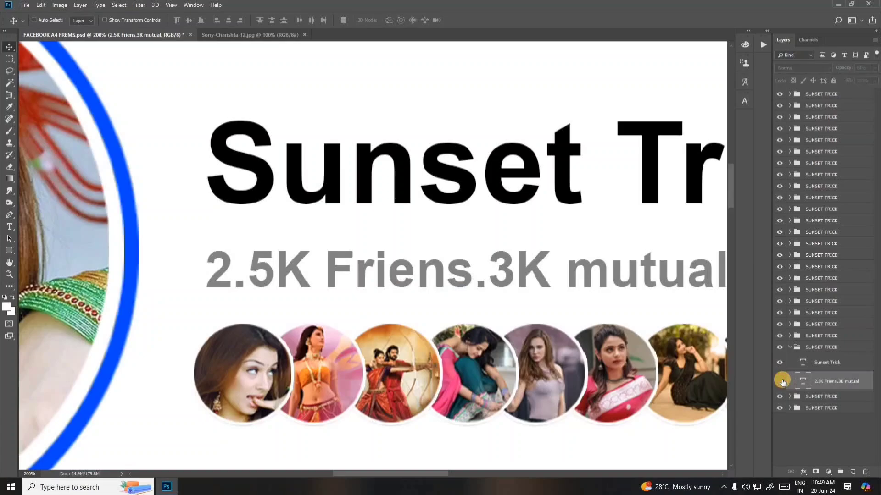
pyautogui.click(781, 381)
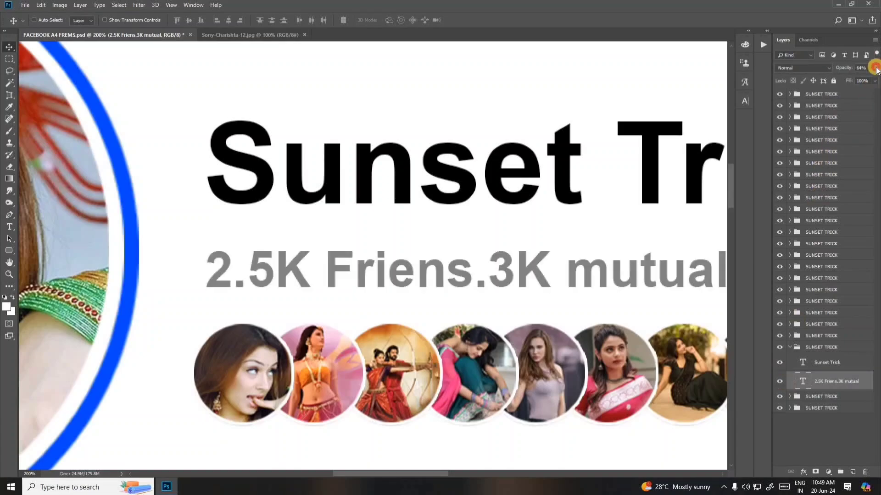
pyautogui.click(876, 69)
pyautogui.moveTo(859, 79); pyautogui.dragTo(875, 81)
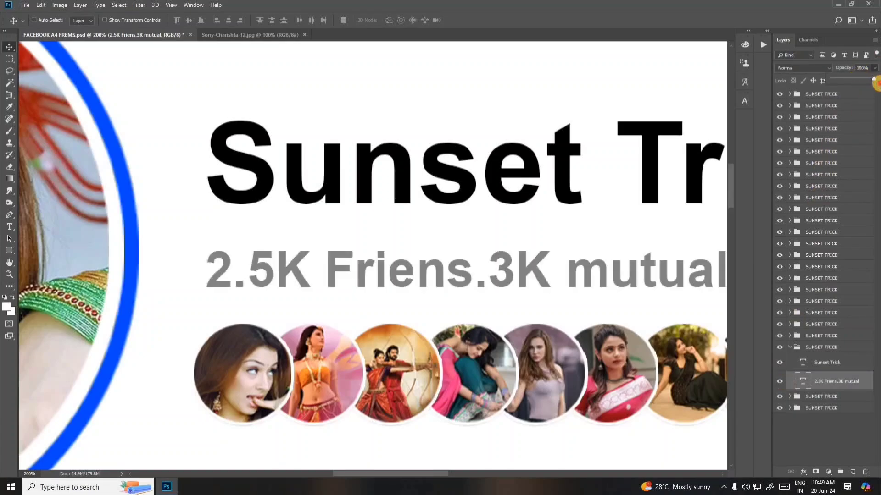
# Step: Lower the friend-count text opacity to 67% and close the opacity slider
pyautogui.hotkey('ctrl', '-')
pyautogui.hotkey('ctrl', '-')
pyautogui.hotkey('ctrl', '-')
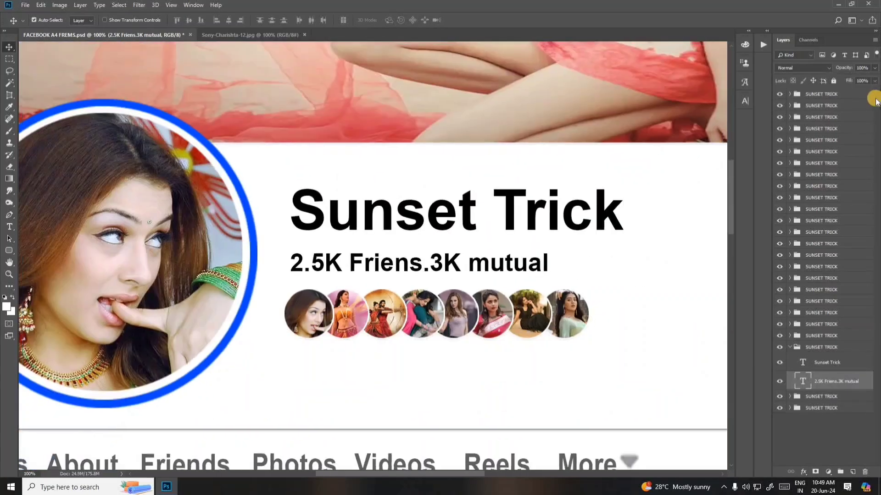
pyautogui.hotkey('ctrl', '-')
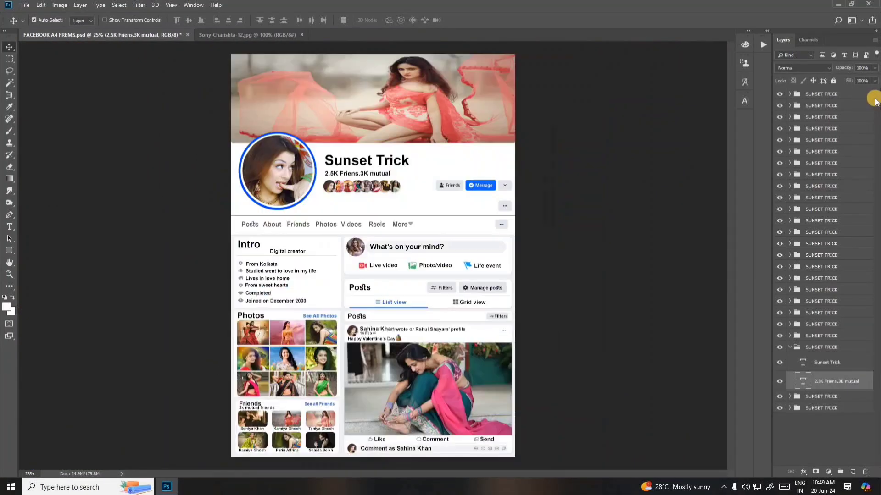
pyautogui.scroll(2, 416, 181)
pyautogui.scroll(3, 417, 174)
pyautogui.scroll(2, 417, 175)
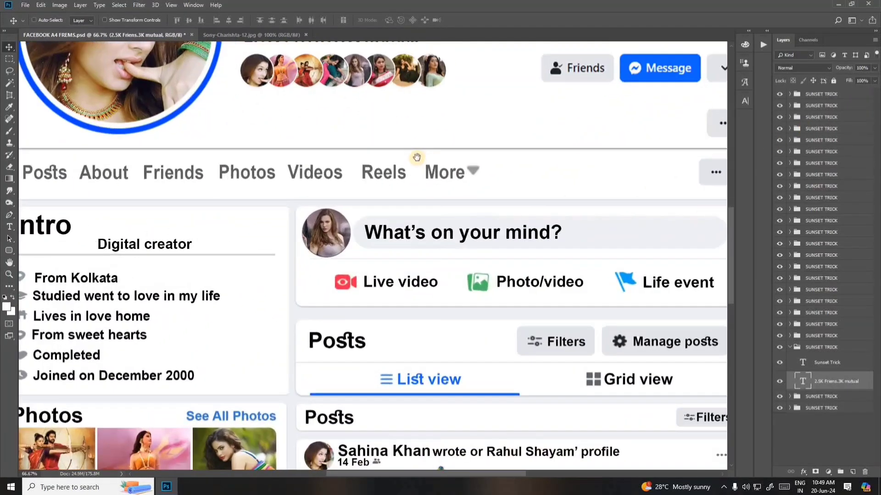
pyautogui.scroll(3, 505, 413)
pyautogui.scroll(1, 505, 412)
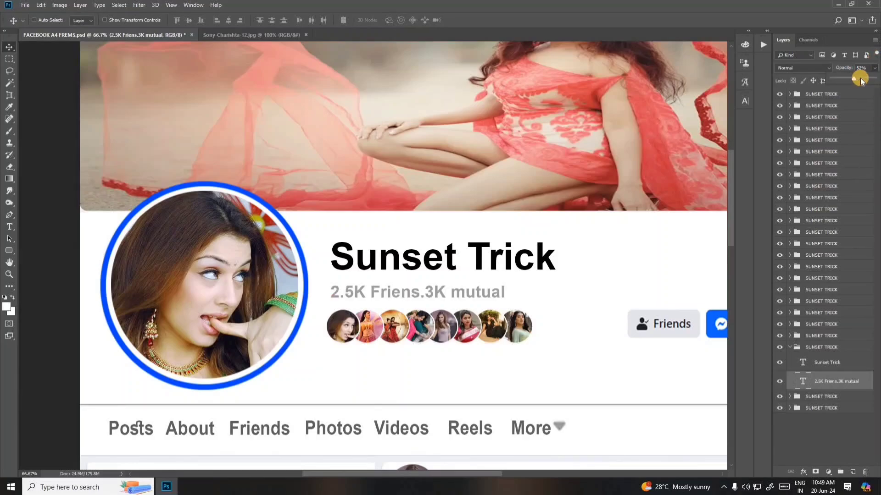
pyautogui.moveTo(860, 81); pyautogui.dragTo(863, 80)
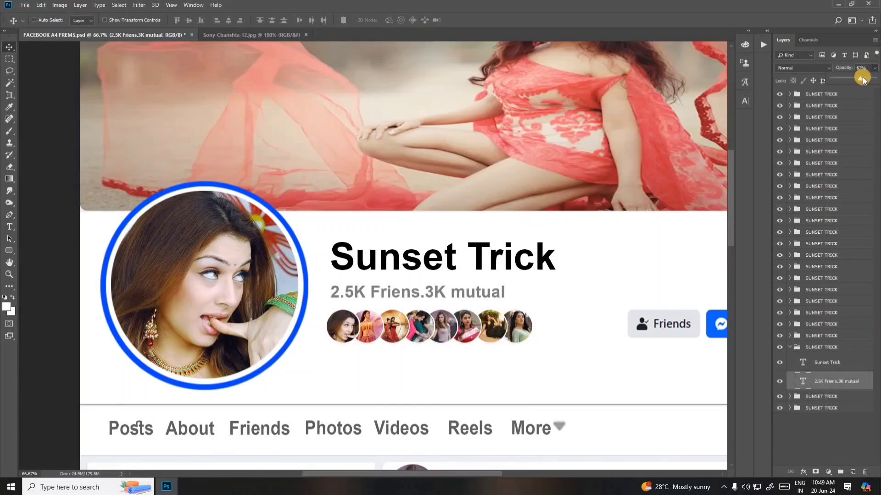
pyautogui.click(775, 377)
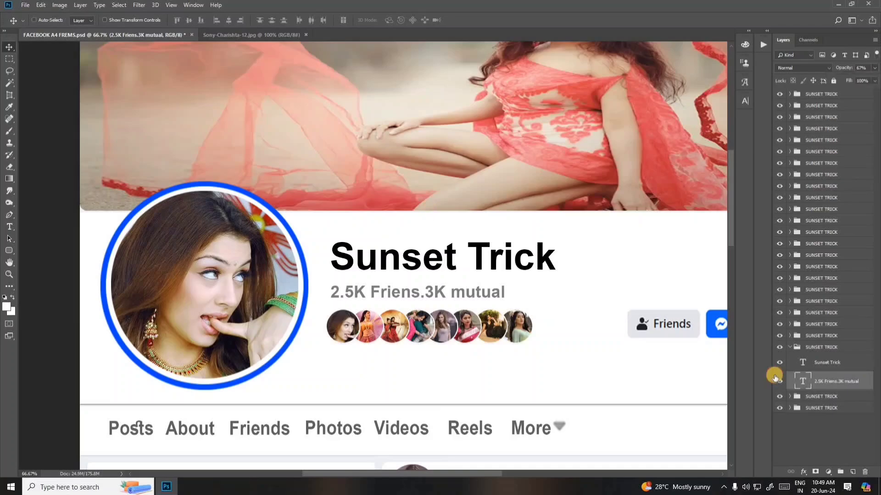
pyautogui.scroll(3, 440, 386)
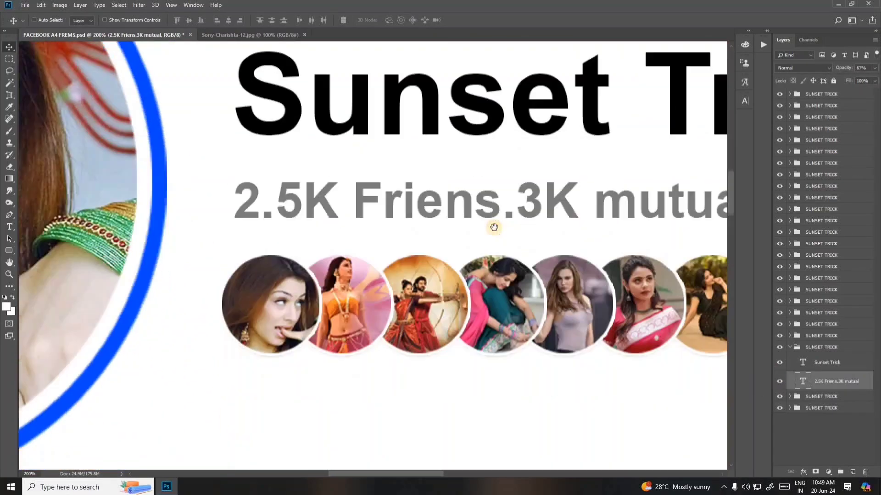
pyautogui.rightClick(265, 302)
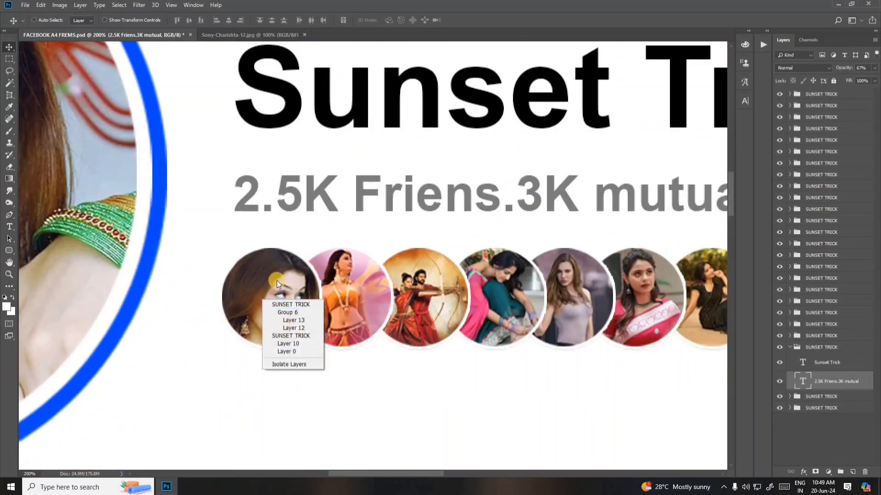
# Step: Select Layer 13 in Group 6, toggling avatar group visibility to confirm it's the first friend avatar
pyautogui.click(277, 280)
pyautogui.rightClick(274, 294)
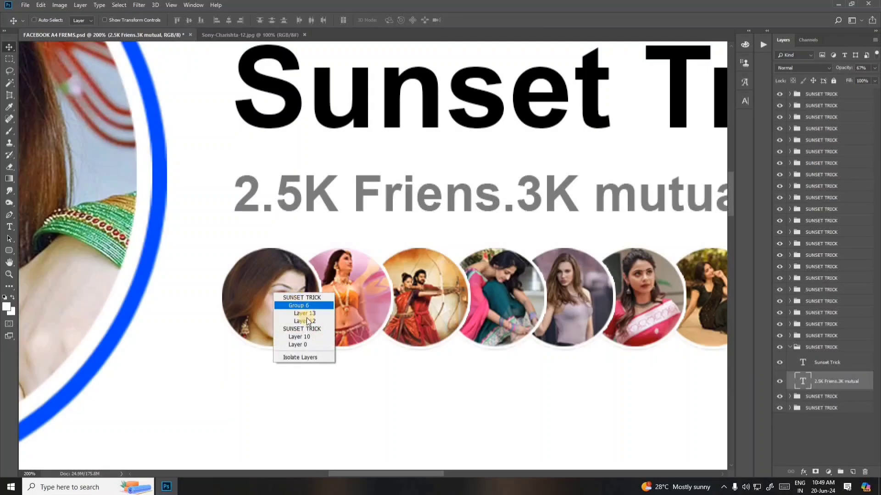
pyautogui.click(305, 313)
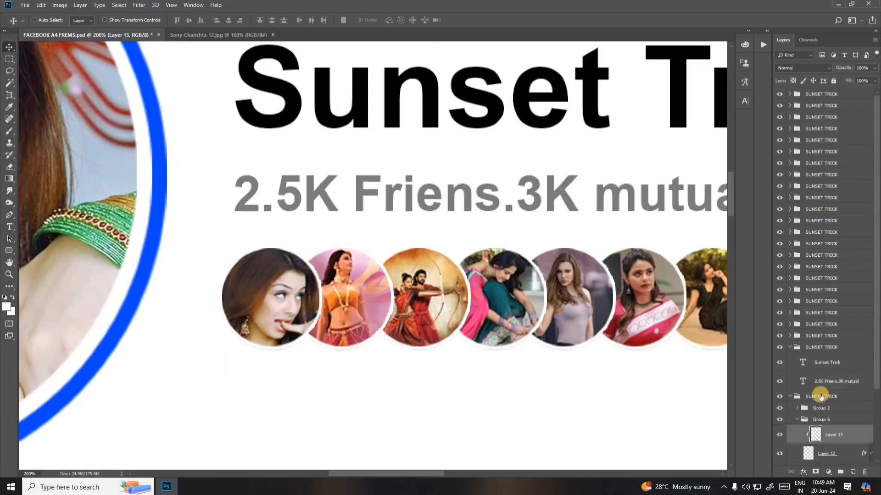
pyautogui.click(776, 420)
pyautogui.click(777, 420)
pyautogui.scroll(-1, 780, 413)
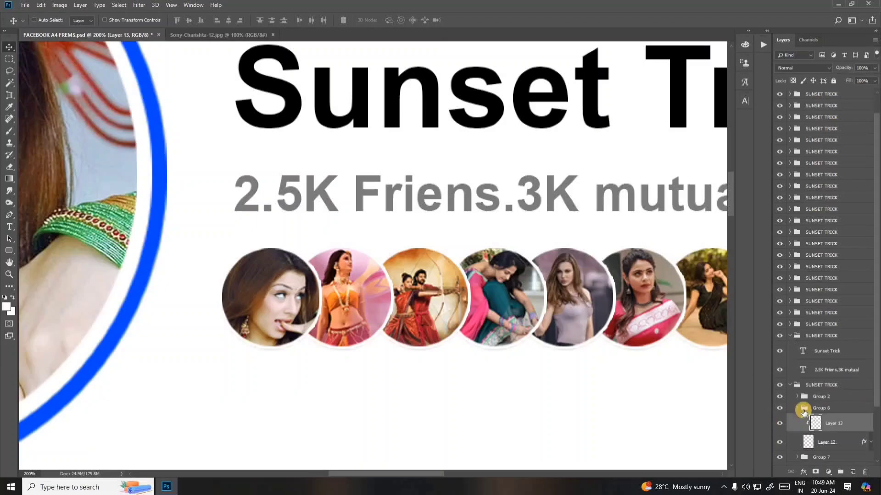
pyautogui.scroll(-1, 779, 412)
pyautogui.click(781, 362)
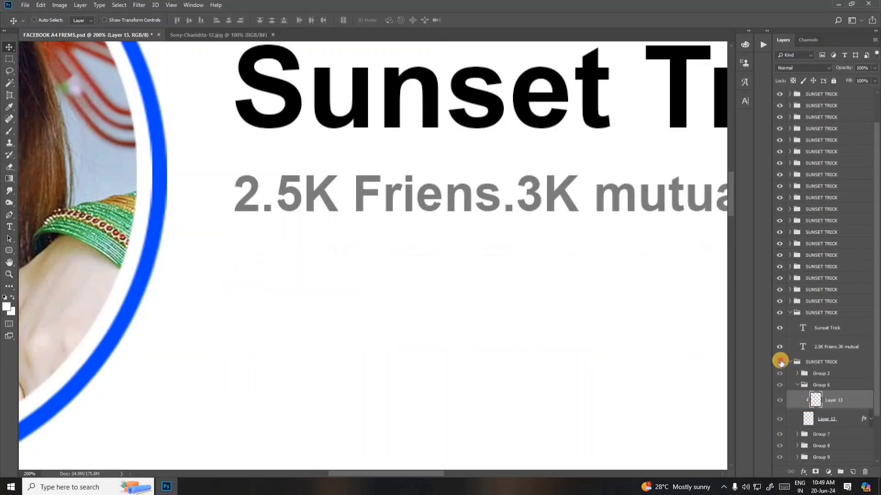
pyautogui.click(779, 379)
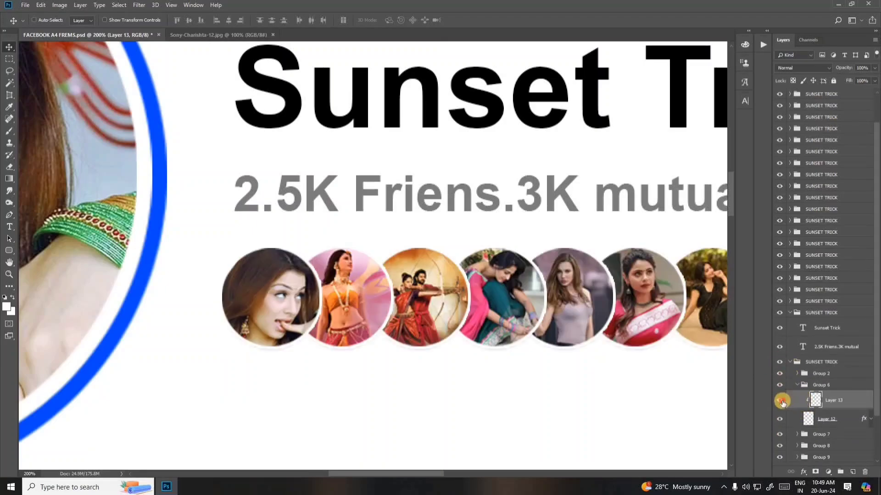
pyautogui.click(779, 401)
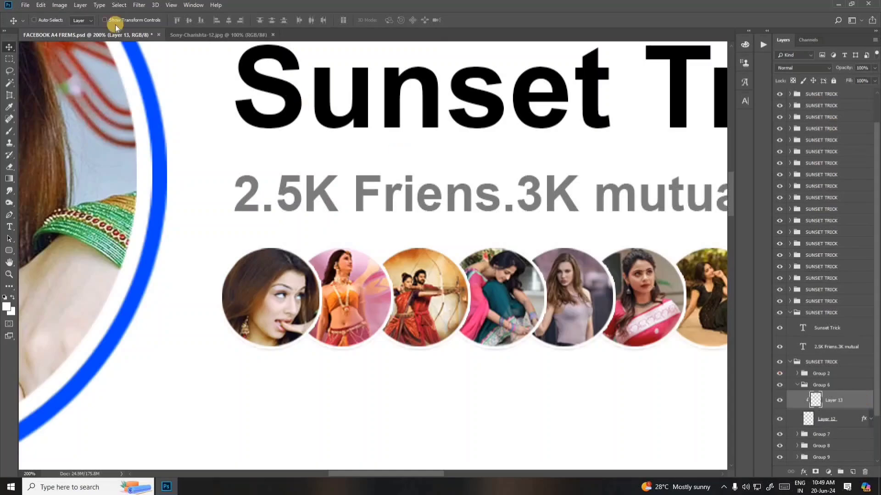
pyautogui.click(26, 5)
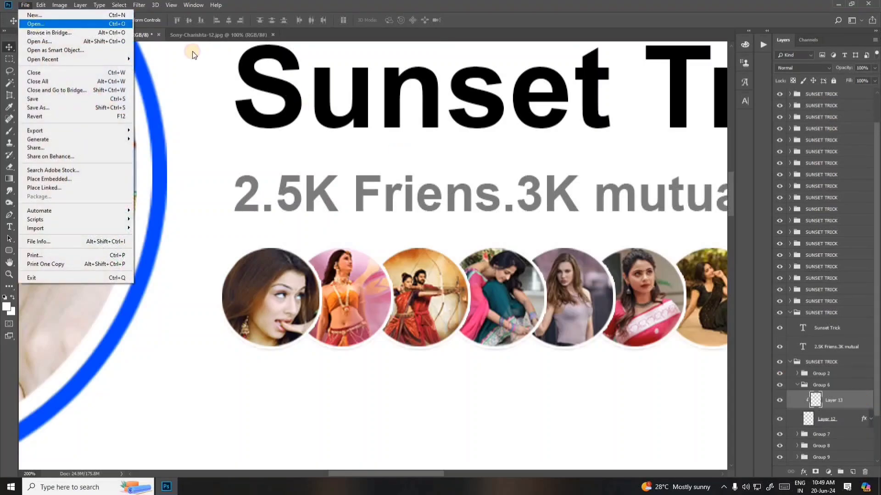
# Step: Open Sony-Charishta-4 and bring it into the template, clipped to the first avatar circle
pyautogui.click(32, 22)
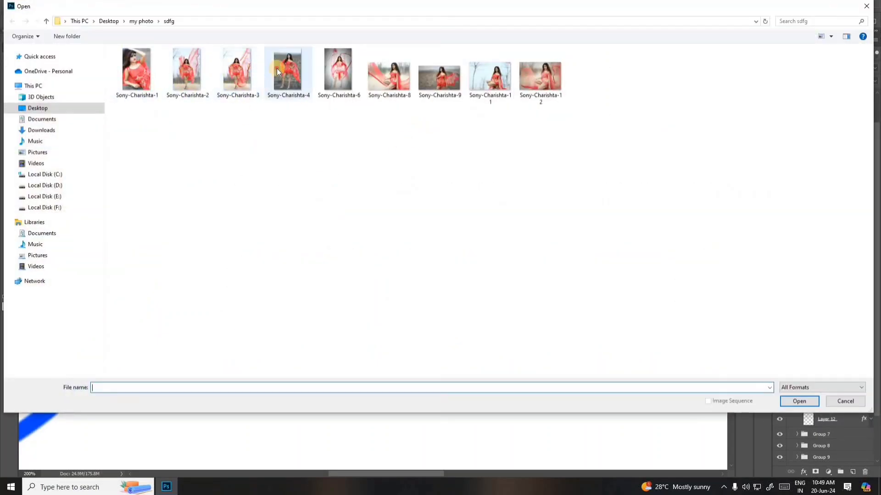
pyautogui.doubleClick(277, 68)
pyautogui.moveTo(394, 153); pyautogui.dragTo(269, 303)
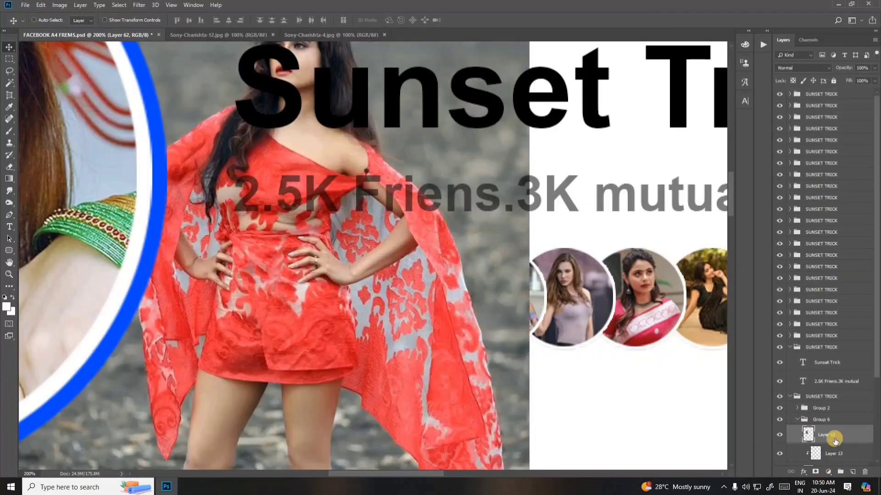
pyautogui.rightClick(834, 439)
pyautogui.click(800, 223)
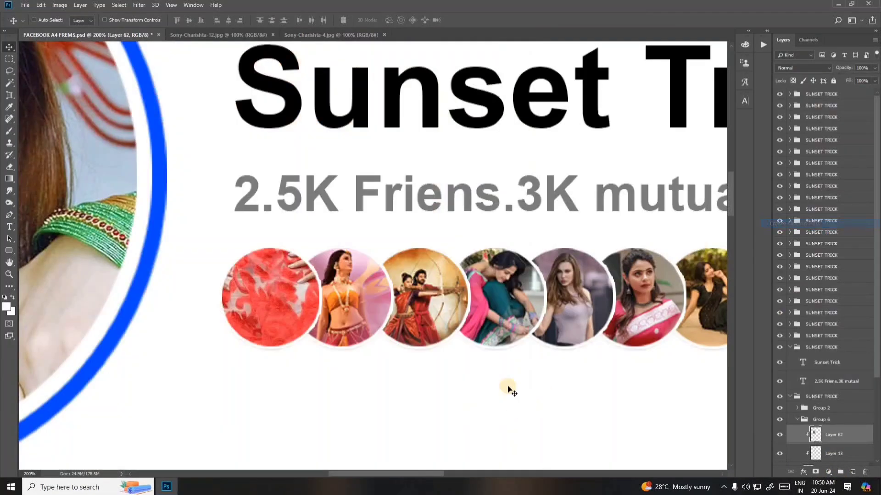
# Step: Scale the new photo down to about a quarter size and move it toward the friend circles
pyautogui.hotkey('ctrl', 't')
pyautogui.moveTo(442, 380); pyautogui.dragTo(475, 367)
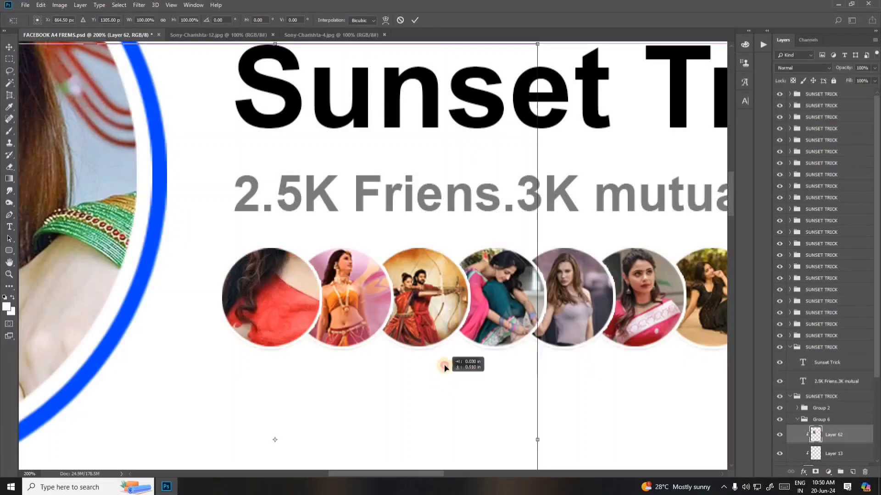
pyautogui.hotkey('ctrl', '-')
pyautogui.hotkey('ctrl', '-')
pyautogui.hotkey('ctrl', '-')
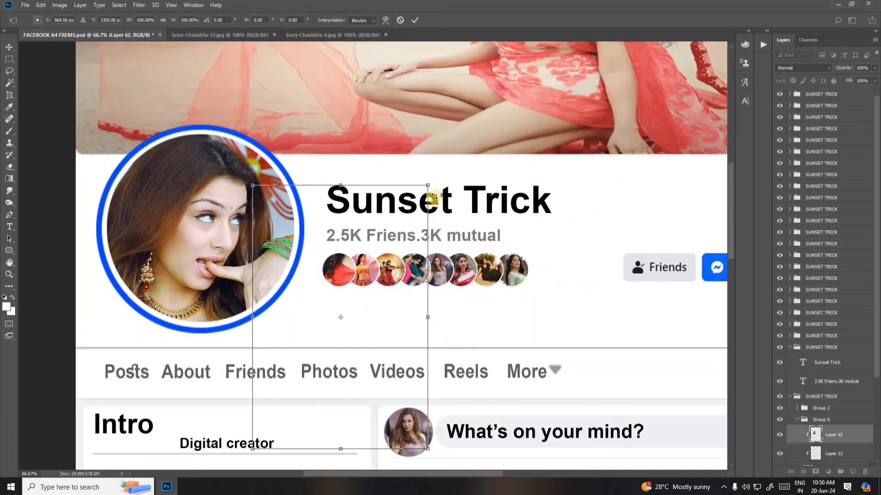
pyautogui.moveTo(429, 186); pyautogui.dragTo(368, 276)
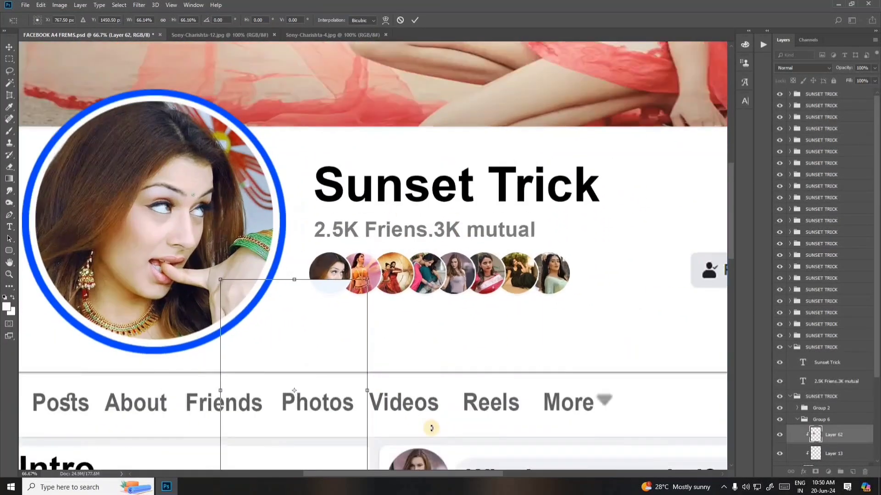
pyautogui.hotkey('ctrl', '+')
pyautogui.hotkey('ctrl', '+')
pyautogui.moveTo(319, 331); pyautogui.dragTo(410, 207)
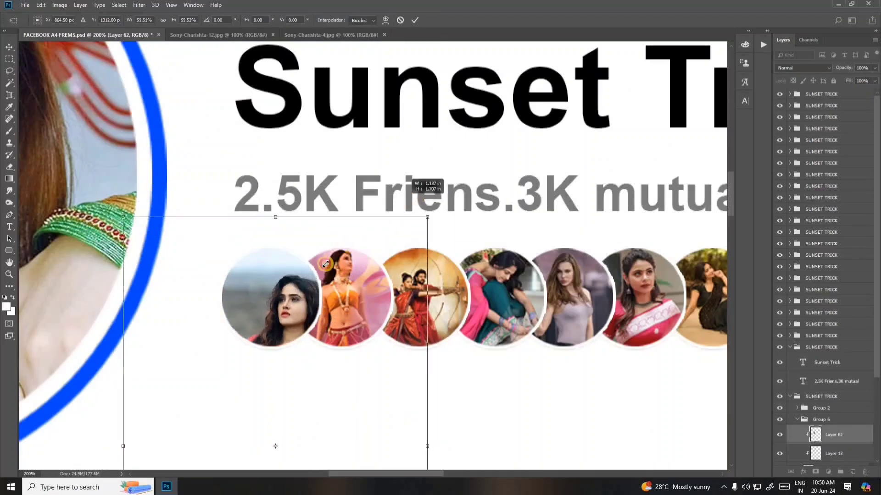
pyautogui.moveTo(442, 184)
pyautogui.mouseDown()
pyautogui.moveTo(275, 356)
pyautogui.moveTo(279, 292)
pyautogui.moveTo(261, 246)
pyautogui.mouseUp()
# Step: Flip the photo horizontally, shrink it to about 21%, and centre it on the first friend circle
pyautogui.rightClick(264, 273)
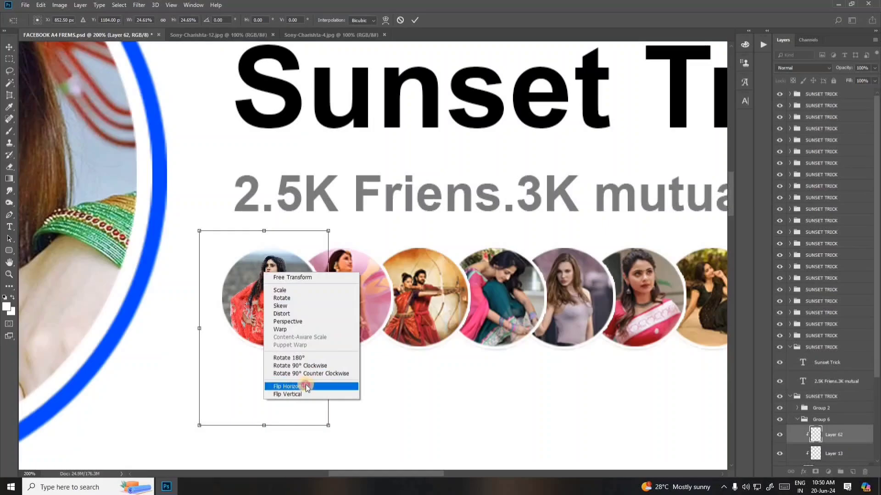
pyautogui.click(295, 386)
pyautogui.moveTo(328, 231); pyautogui.dragTo(308, 257)
pyautogui.moveTo(272, 301); pyautogui.dragTo(291, 278)
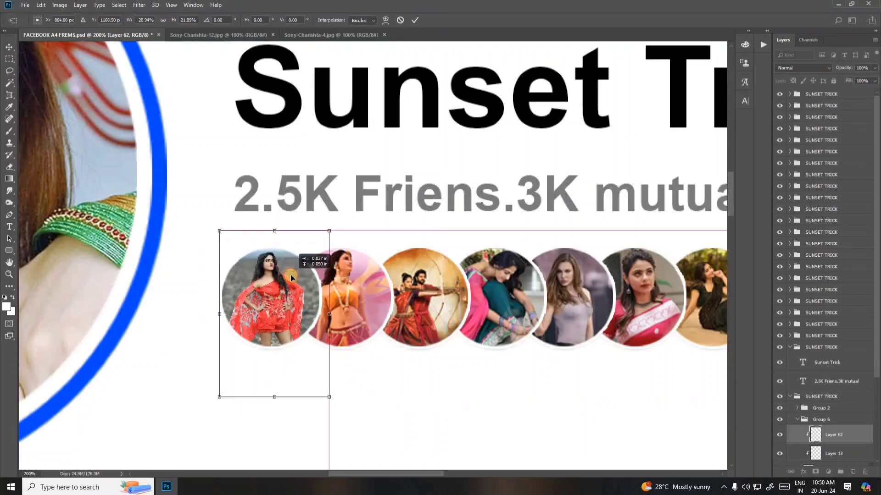
pyautogui.press('Return')
pyautogui.hotkey('ctrl', '-')
pyautogui.hotkey('ctrl', '-')
pyautogui.hotkey('ctrl', '-')
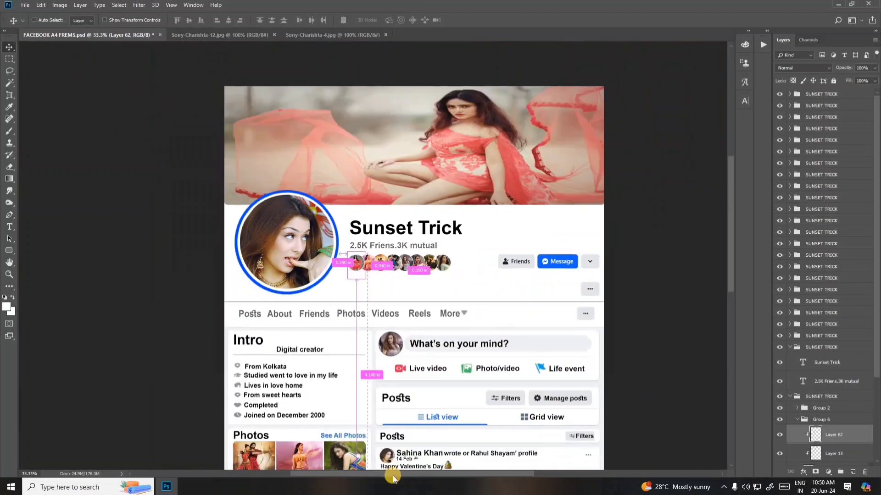
# Step: Collapse Group 6 and the expanded SUNSET TRICK groups in the Layers panel
pyautogui.scroll(-1, 527, 325)
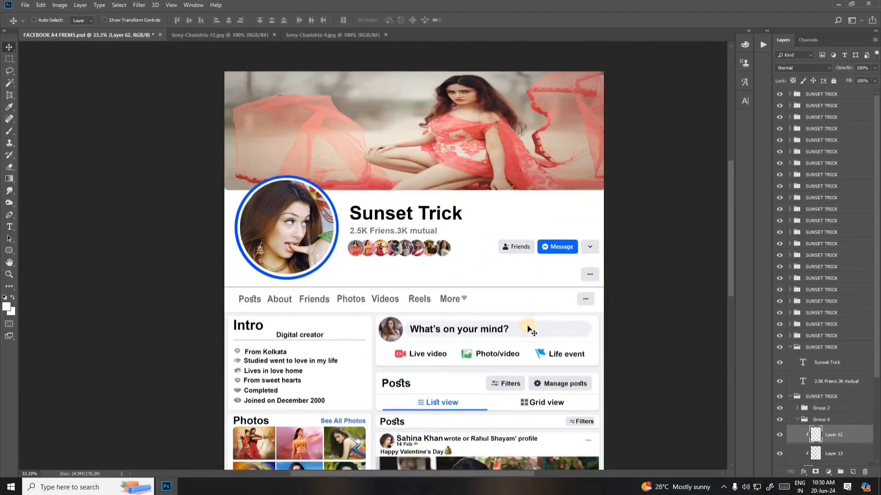
pyautogui.scroll(-1, 817, 422)
pyautogui.scroll(-2, 835, 416)
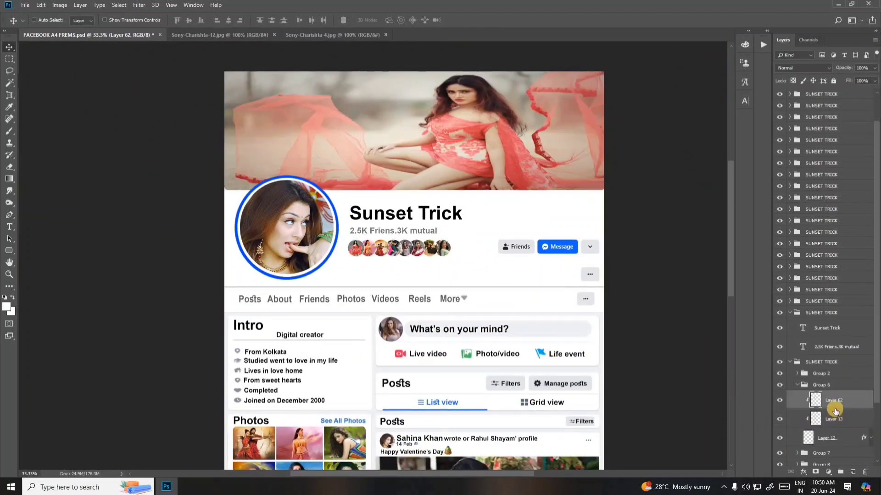
pyautogui.scroll(-1, 836, 411)
pyautogui.click(799, 374)
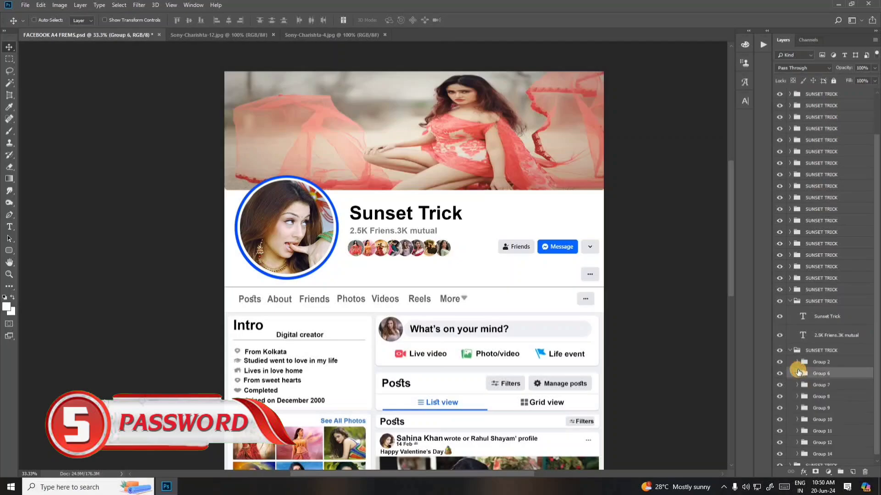
pyautogui.click(790, 351)
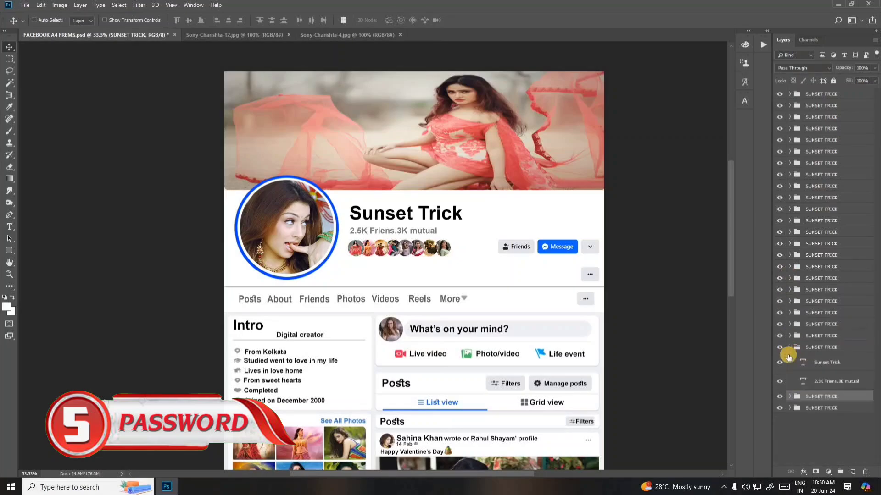
pyautogui.click(790, 347)
pyautogui.scroll(-1, 522, 307)
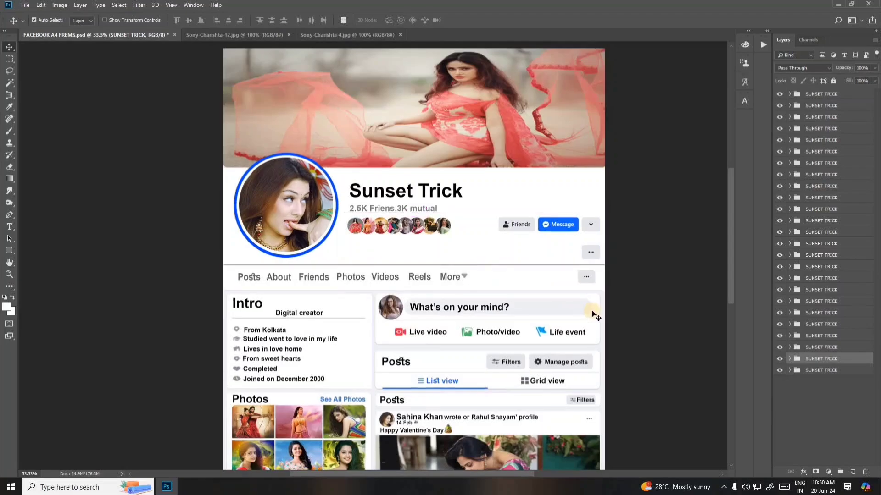
pyautogui.scroll(1, 591, 312)
pyautogui.scroll(1, 482, 183)
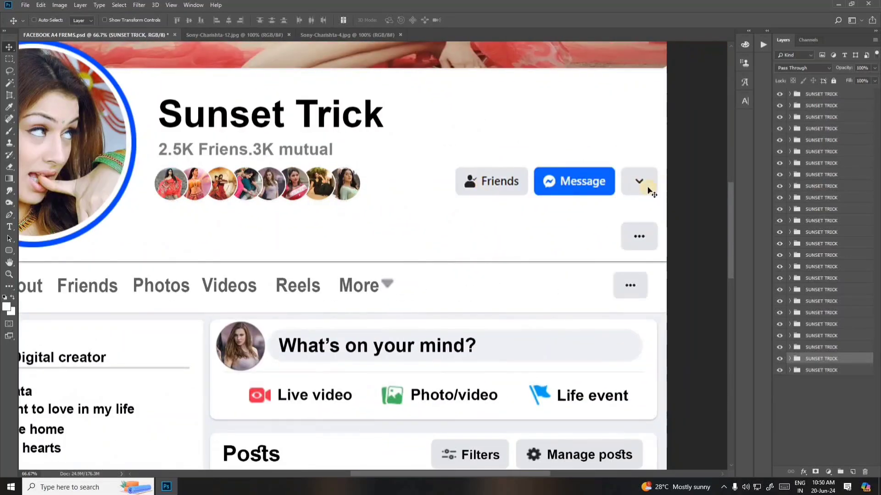
pyautogui.moveTo(369, 271); pyautogui.dragTo(537, 203)
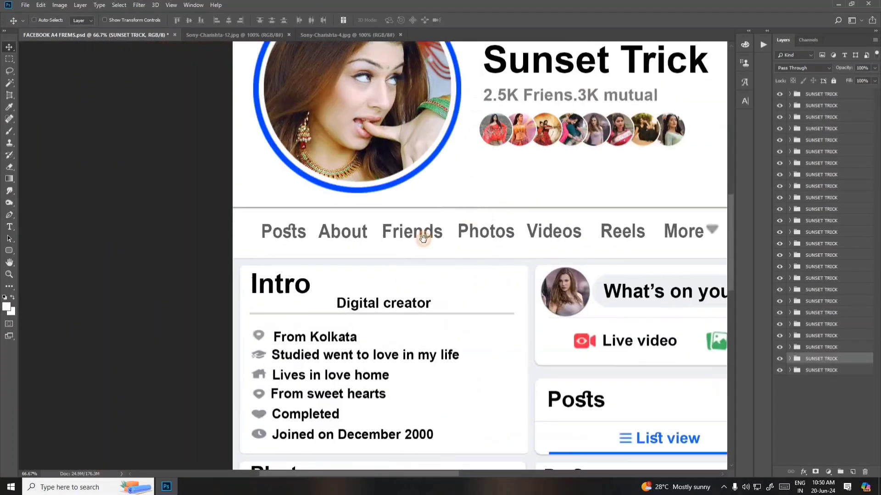
# Step: Select the Posts text layer and retype the first navigation tab label as Love
pyautogui.rightClick(294, 233)
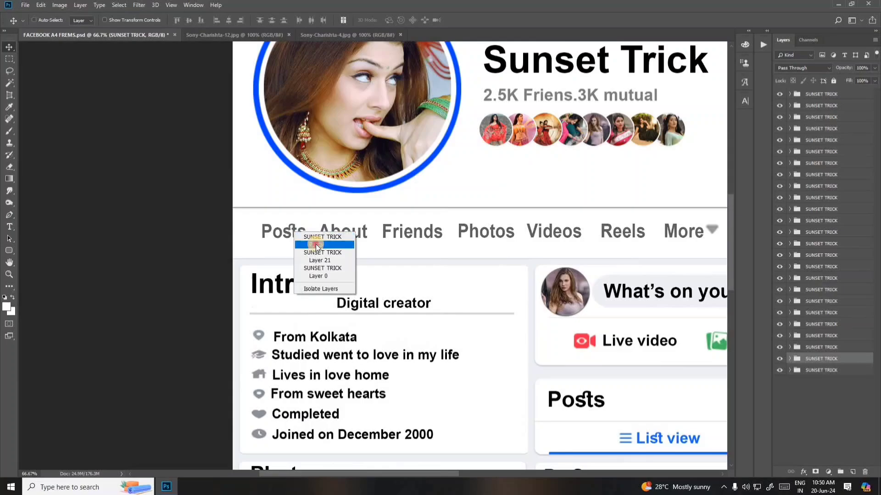
pyautogui.click(302, 248)
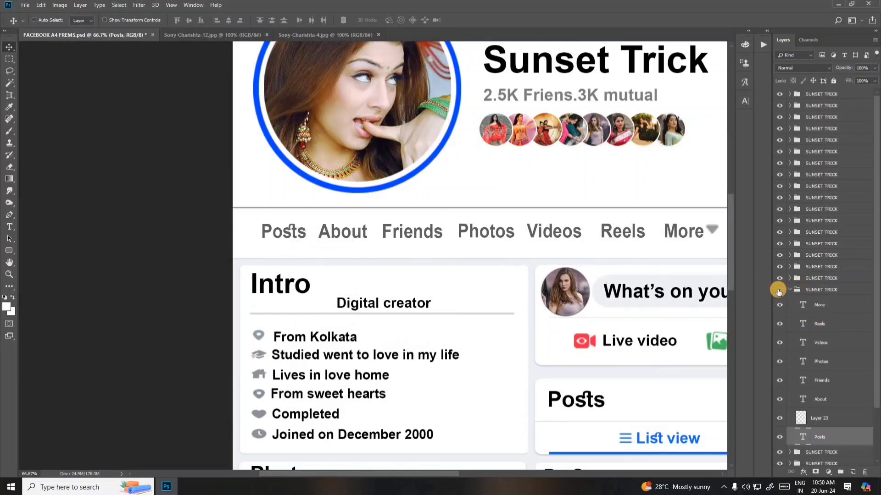
pyautogui.hscroll(3, 487, 303)
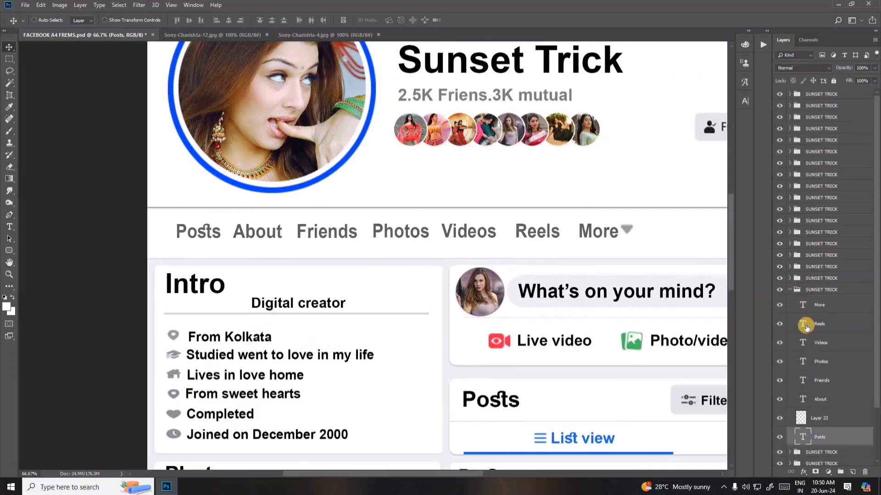
pyautogui.click(779, 289)
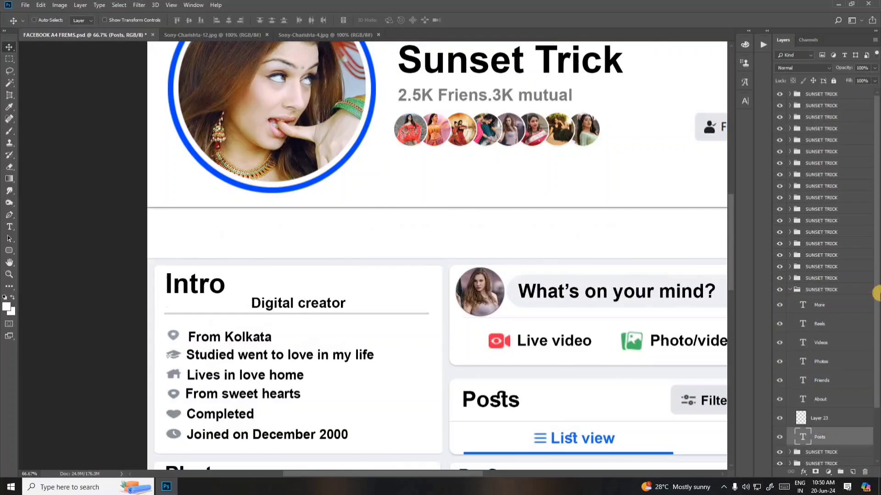
pyautogui.click(779, 289)
pyautogui.doubleClick(802, 439)
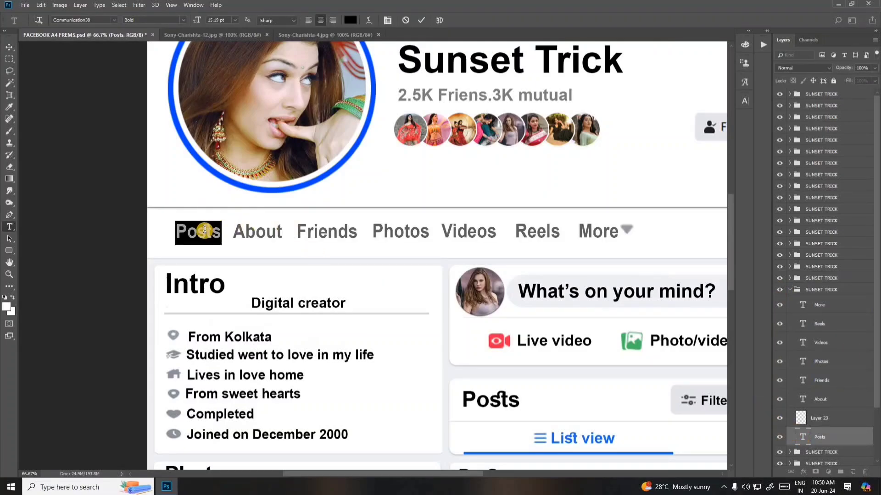
pyautogui.write('Love')
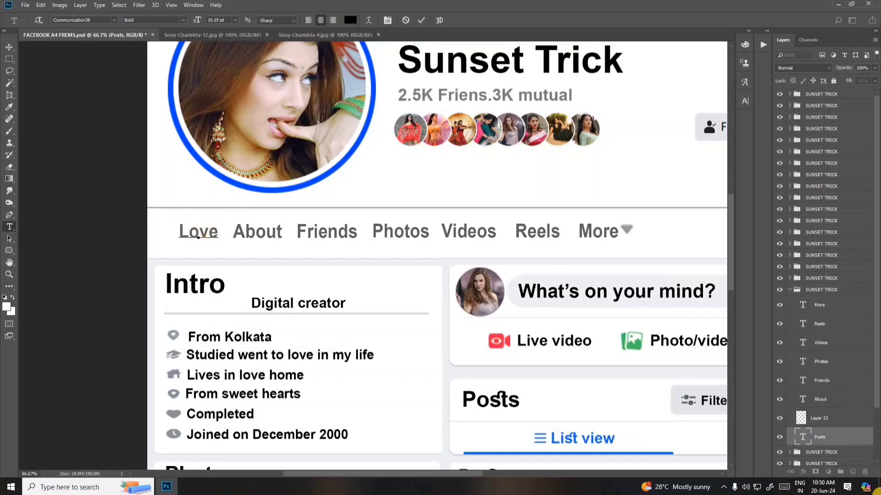
pyautogui.click(816, 240)
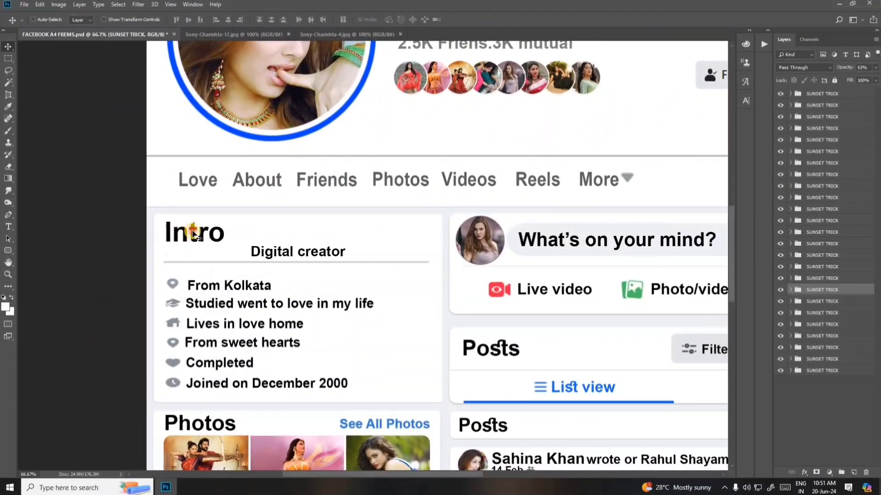
# Step: Locate and select the Intro card's Digital creator text layer by toggling layer visibility
pyautogui.rightClick(194, 233)
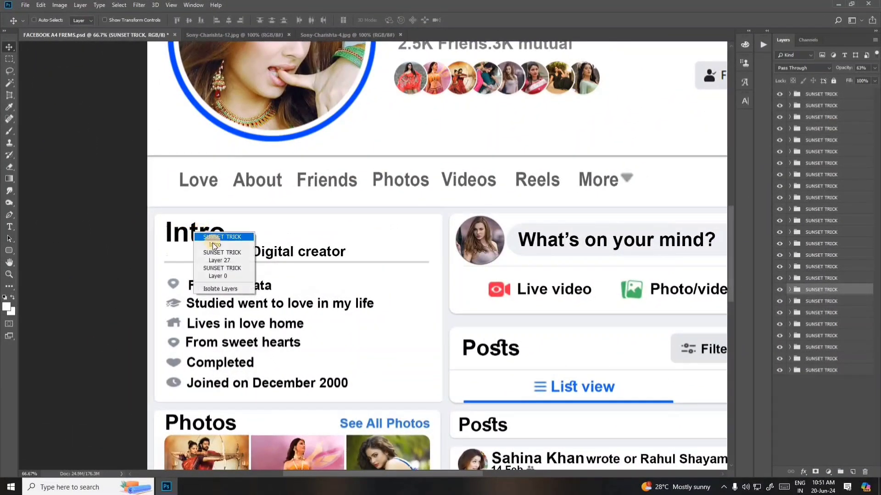
pyautogui.click(213, 244)
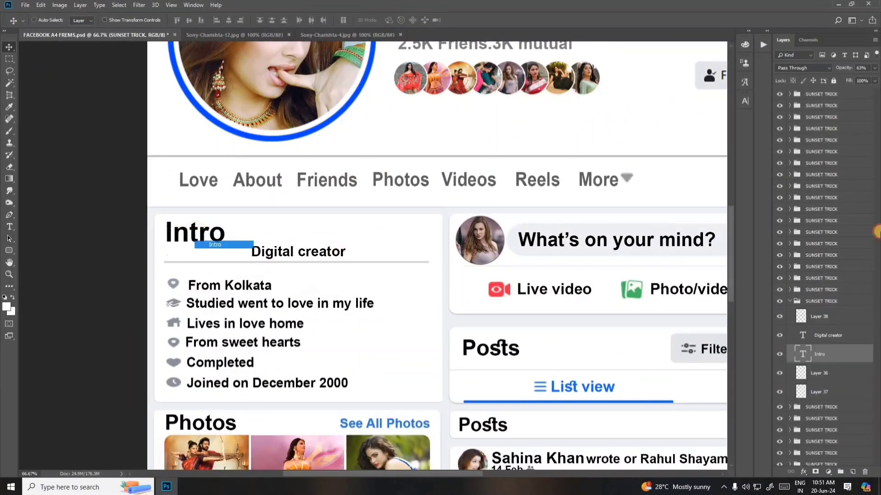
pyautogui.click(783, 302)
pyautogui.click(782, 302)
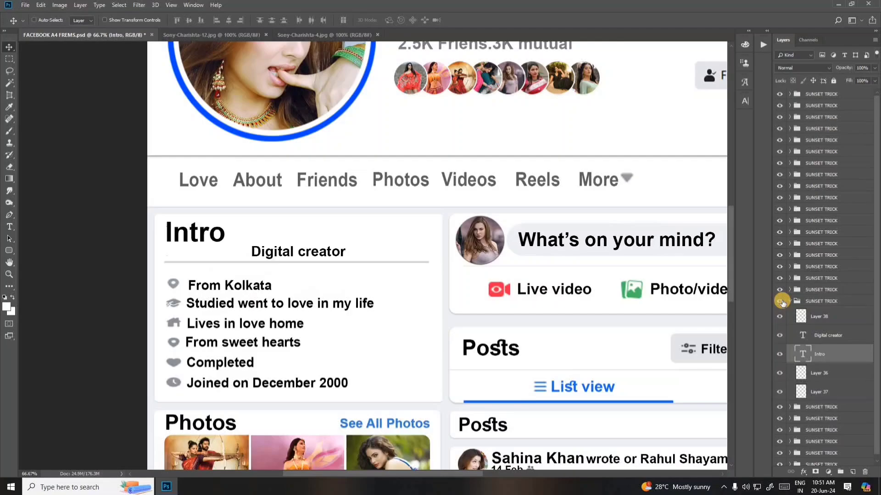
pyautogui.click(782, 318)
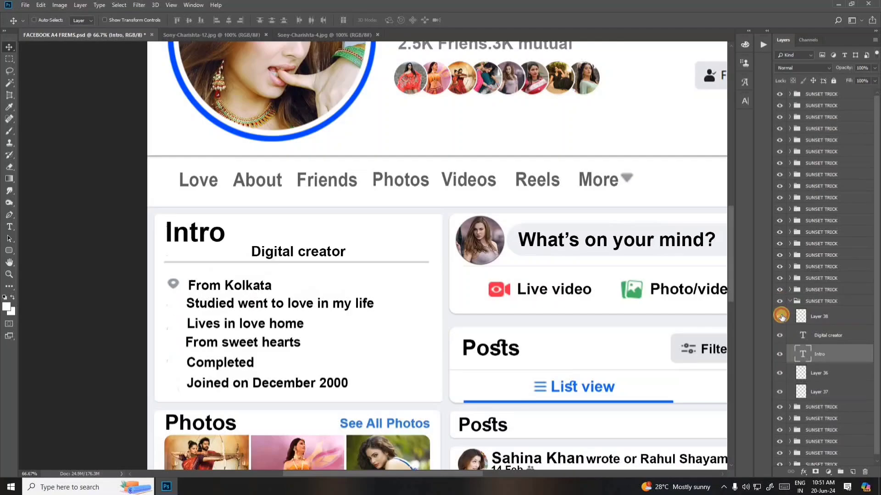
pyautogui.click(782, 337)
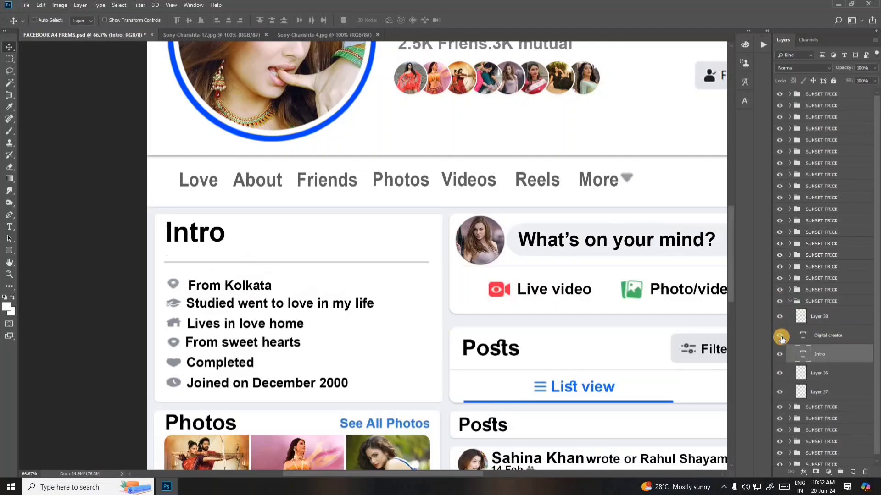
pyautogui.click(781, 337)
pyautogui.click(787, 335)
# Step: Replace Digital creator with 'My channel Name Sunset trick' and position it under the Intro heading
pyautogui.press('t')
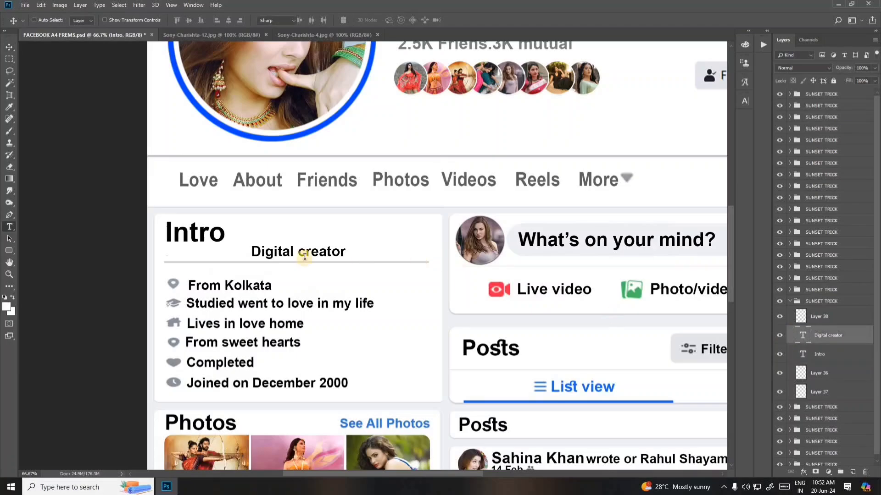
pyautogui.tripleClick(305, 256)
pyautogui.click(344, 249)
pyautogui.hotkey('ctrl', 'a')
pyautogui.write('My c')
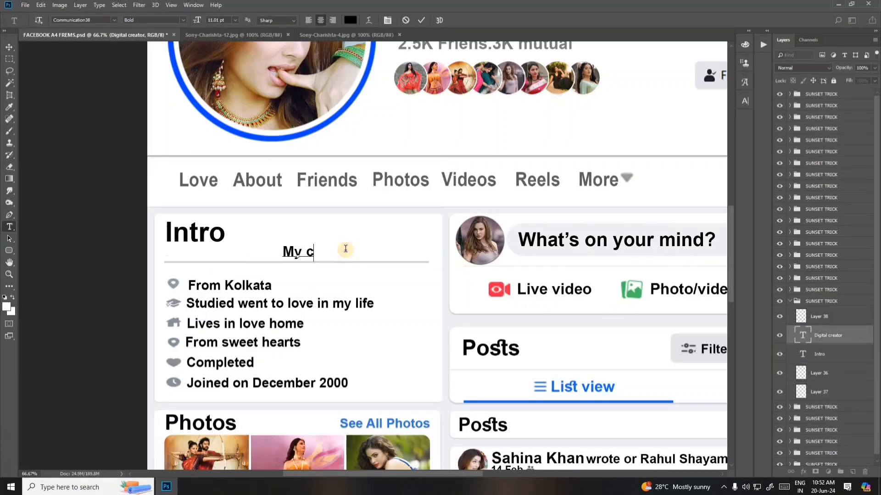
pyautogui.write('hannel')
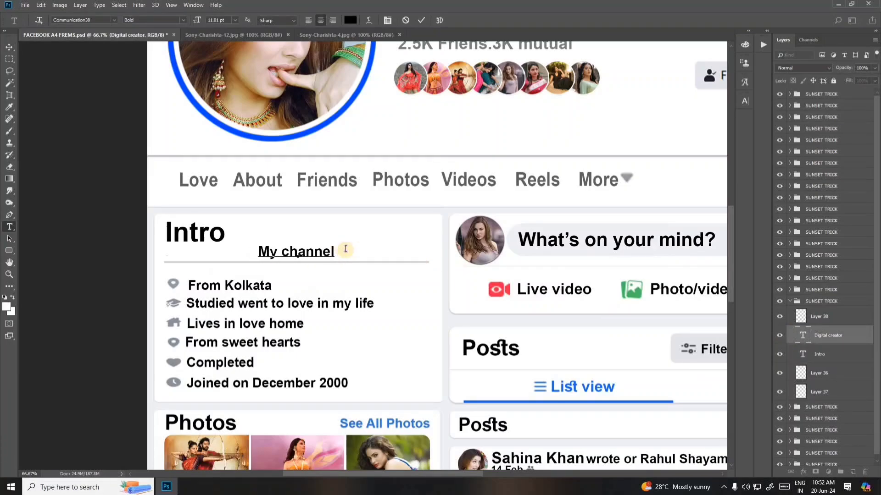
pyautogui.write(' Name')
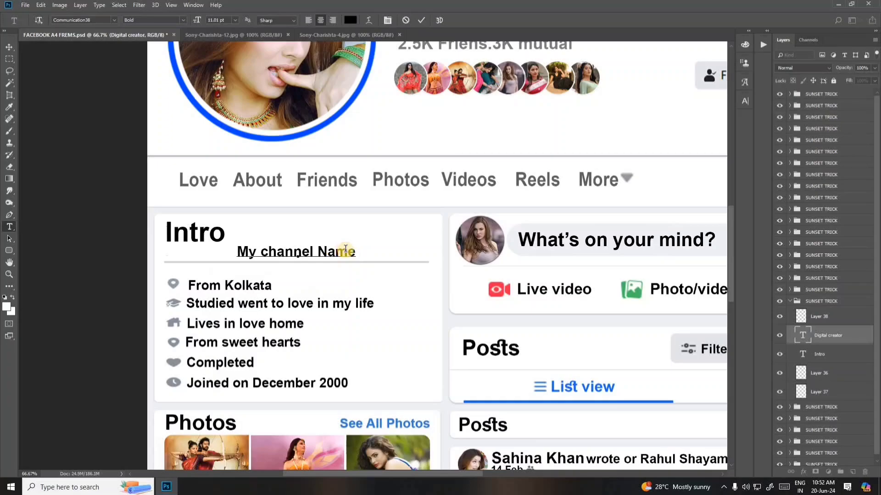
pyautogui.write(' Sunset')
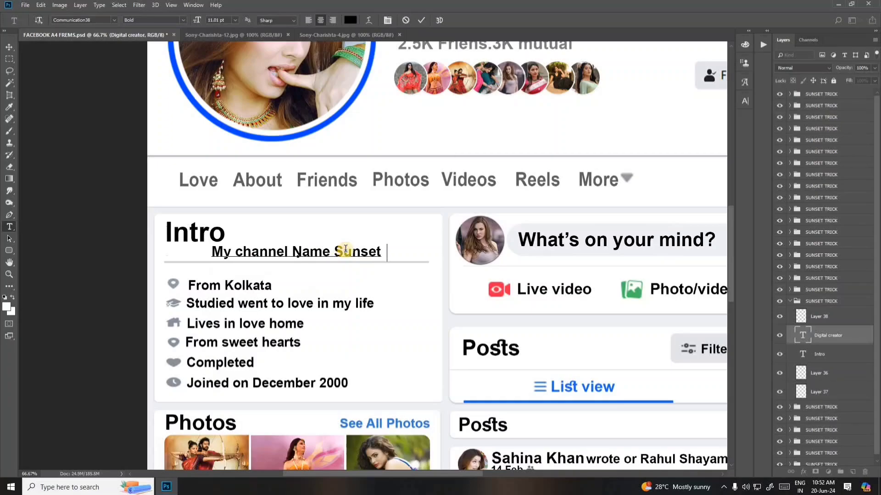
pyautogui.write(' trick')
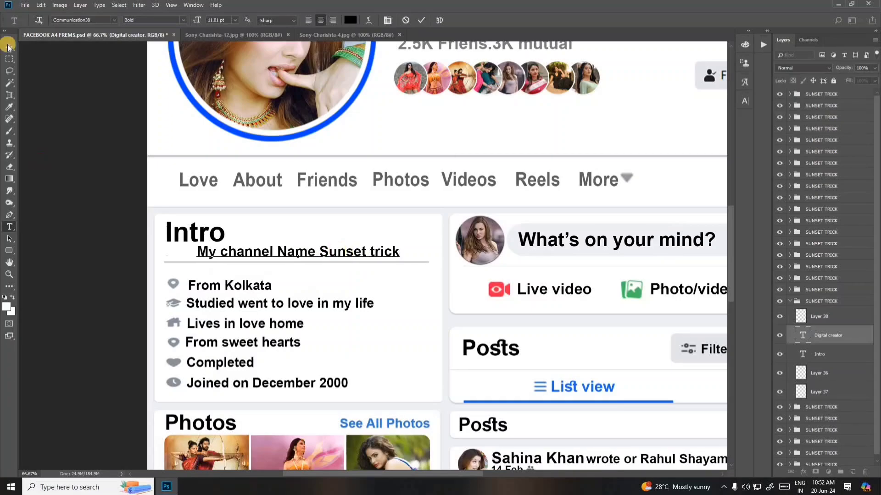
pyautogui.click(7, 46)
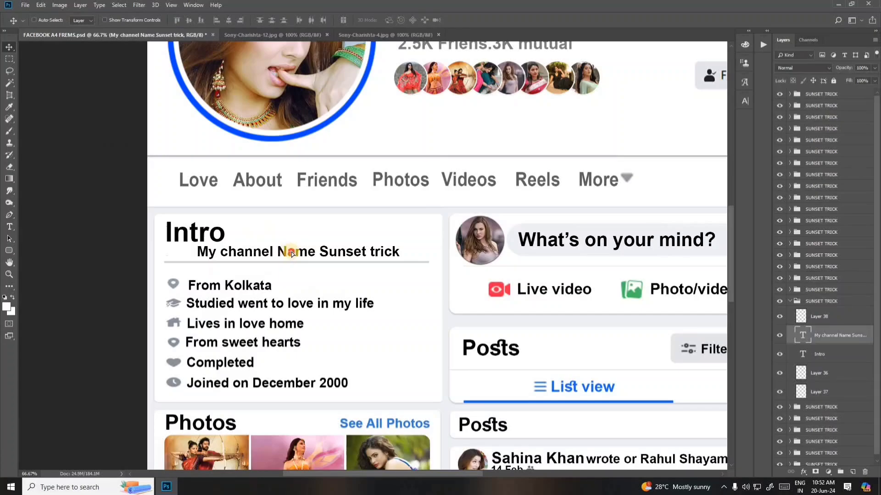
pyautogui.moveTo(292, 254); pyautogui.dragTo(297, 256)
# Step: Zoom out to view the whole page, then zoom back in on the Intro details
pyautogui.scroll(-1, 406, 309)
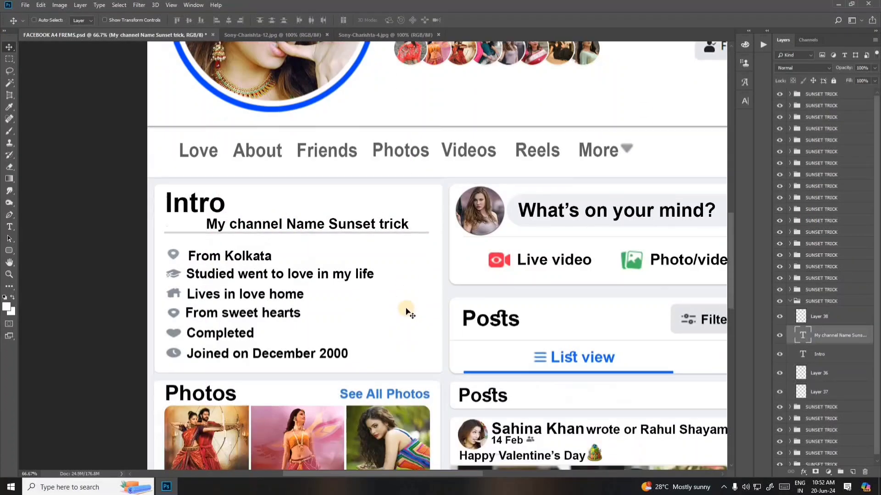
pyautogui.hotkey('ctrl', '-')
pyautogui.hotkey('ctrl', '-')
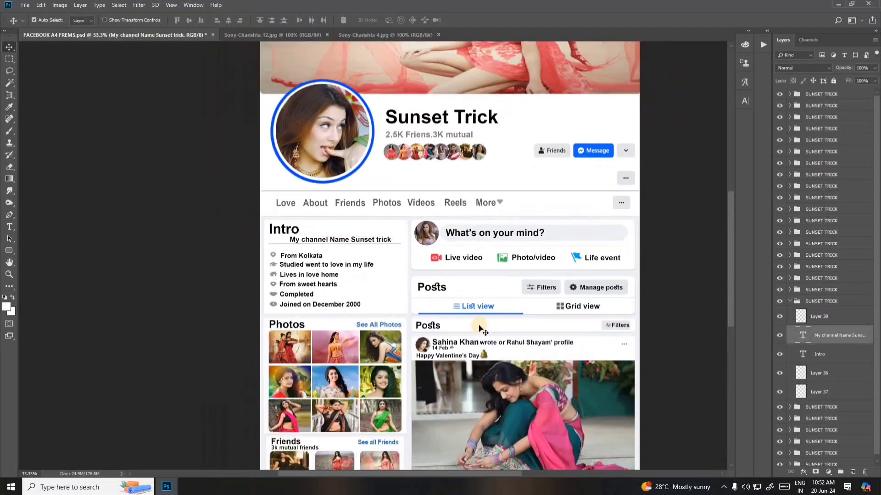
pyautogui.hotkey('ctrl', '-')
pyautogui.hotkey('ctrl', '+')
pyautogui.hotkey('ctrl', '+')
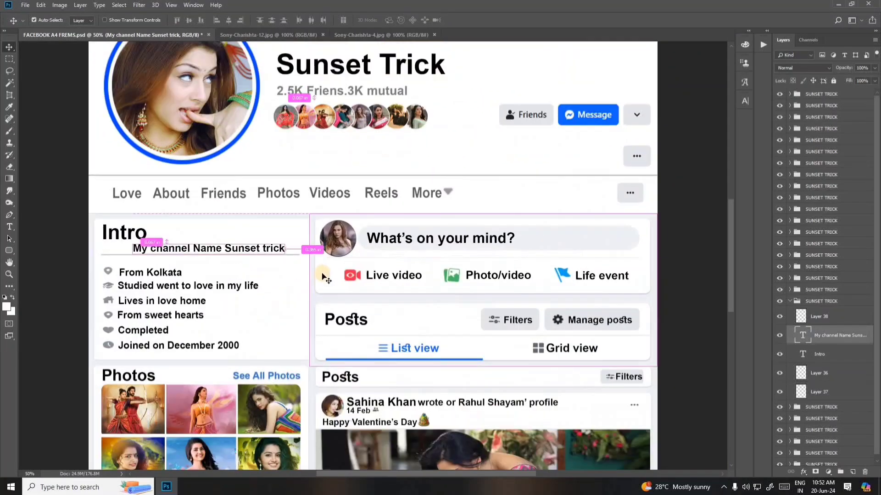
pyautogui.hotkey('ctrl', '+')
pyautogui.moveTo(335, 286); pyautogui.dragTo(600, 215)
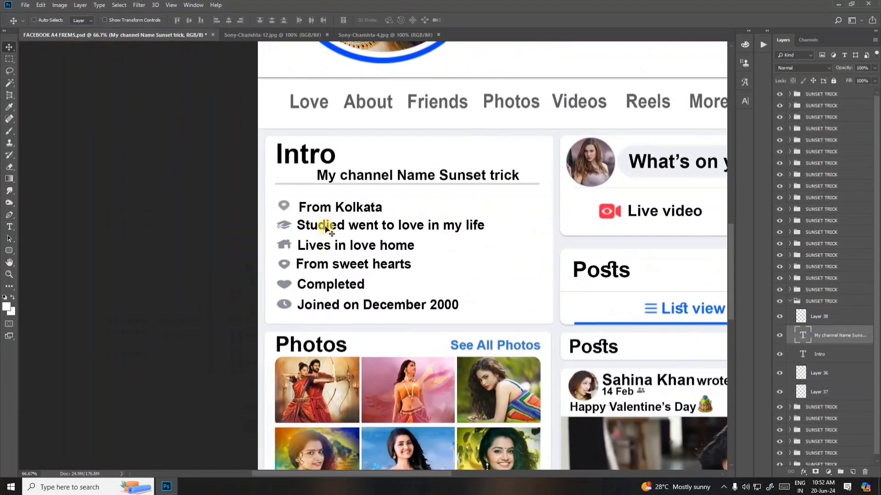
pyautogui.rightClick(328, 208)
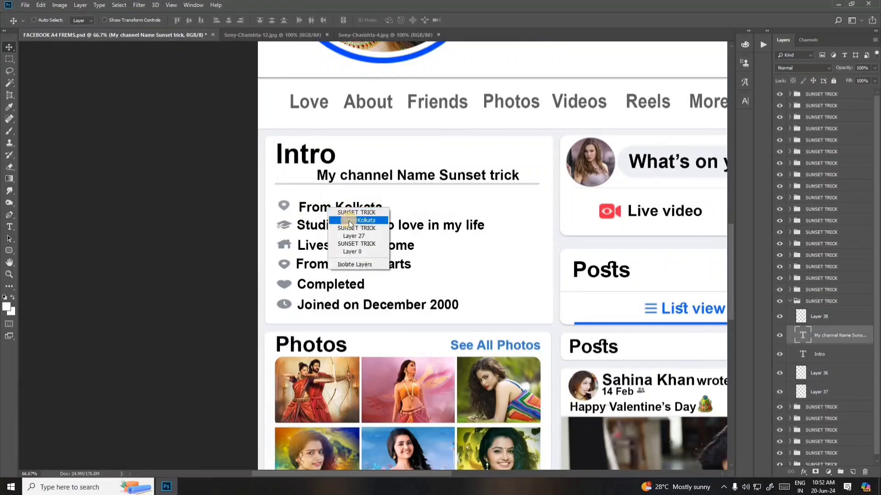
pyautogui.click(350, 221)
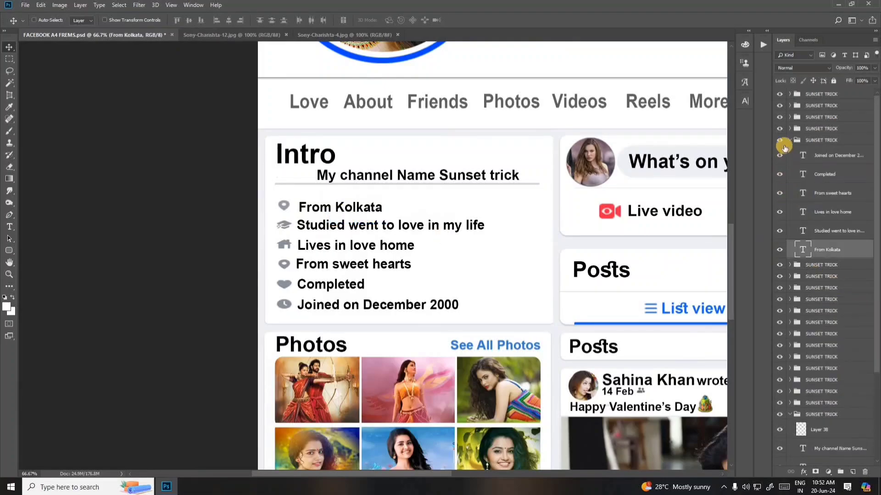
pyautogui.click(780, 140)
pyautogui.click(785, 140)
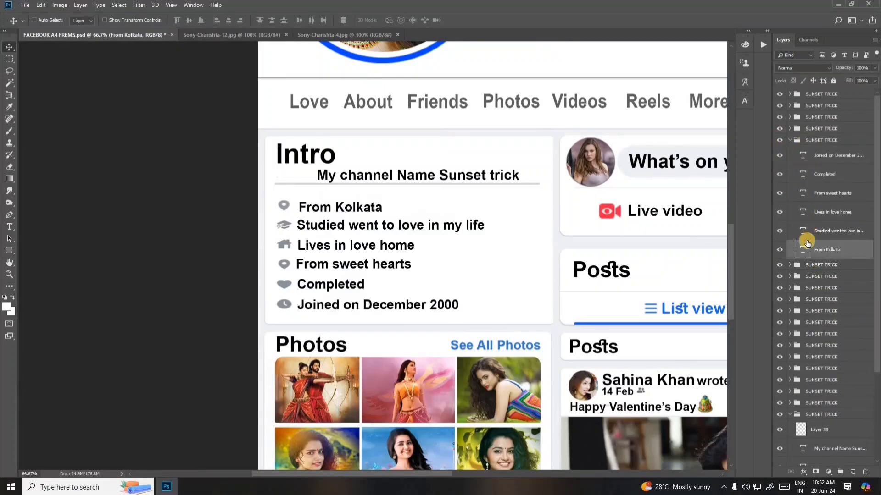
pyautogui.doubleClick(802, 249)
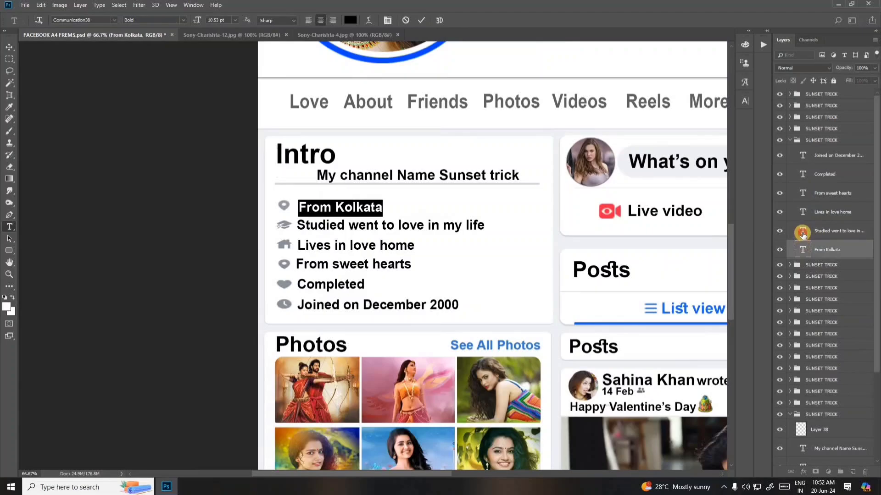
pyautogui.doubleClick(802, 232)
pyautogui.click(801, 211)
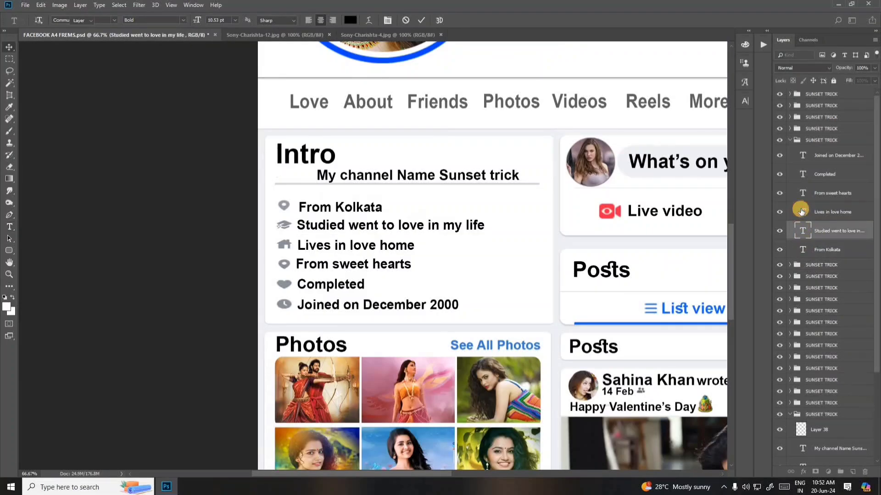
pyautogui.doubleClick(802, 211)
pyautogui.doubleClick(804, 191)
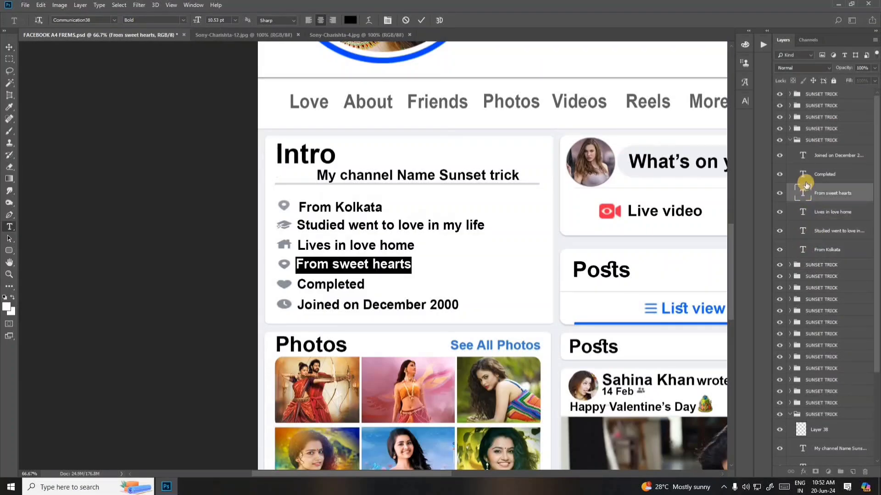
pyautogui.click(809, 177)
pyautogui.doubleClick(809, 177)
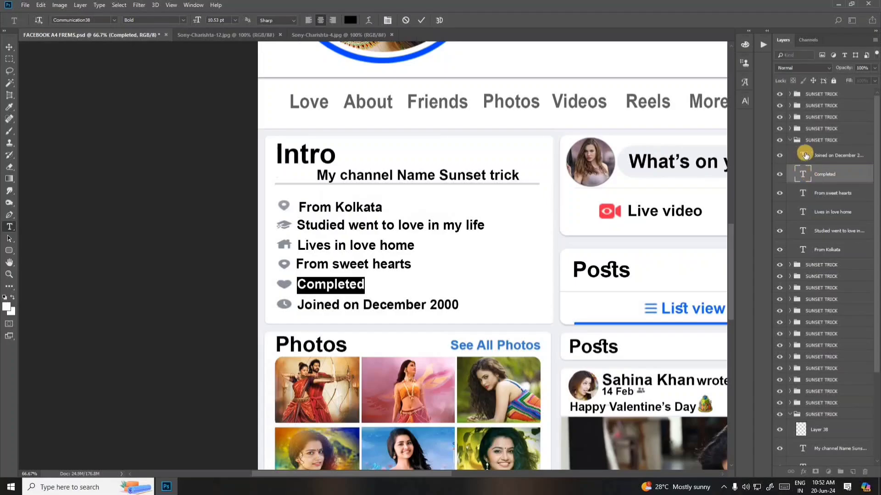
pyautogui.click(805, 155)
pyautogui.doubleClick(805, 155)
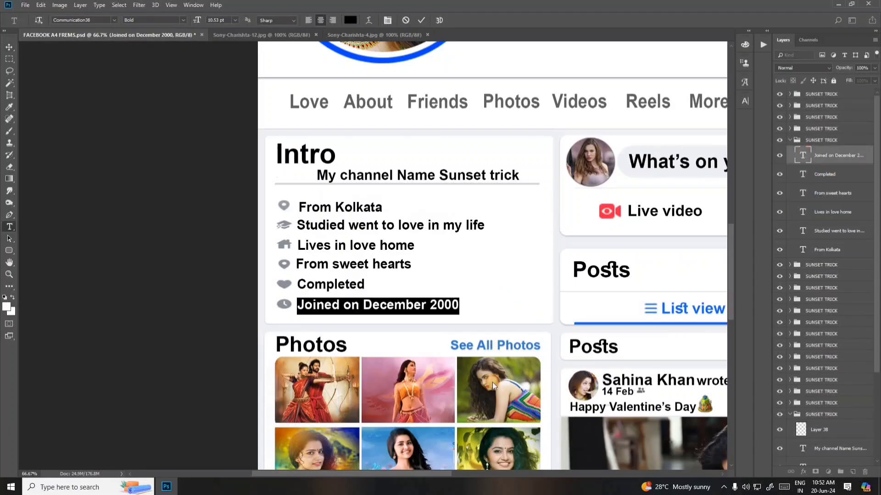
pyautogui.hotkey('ctrl', 'Return')
pyautogui.moveTo(634, 287); pyautogui.dragTo(295, 346)
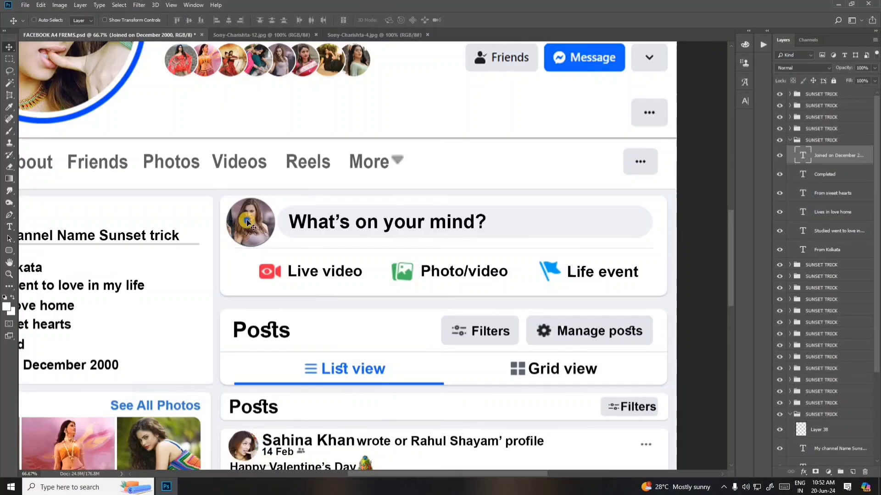
# Step: Select the avatar circle layer beside What's on your mind and collapse the layer groups
pyautogui.rightClick(248, 223)
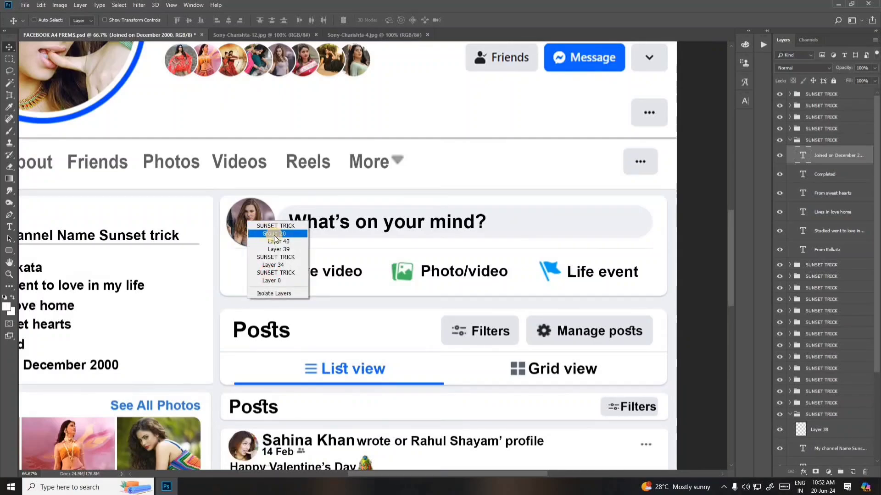
pyautogui.click(276, 242)
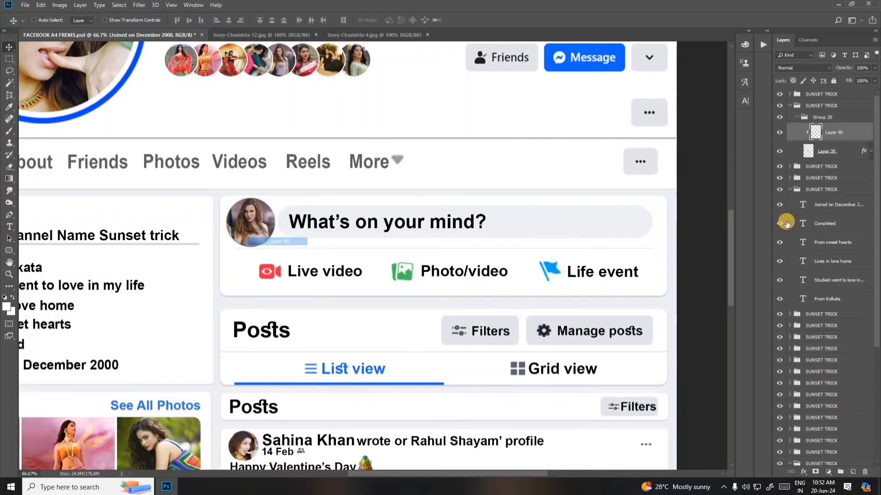
pyautogui.click(781, 118)
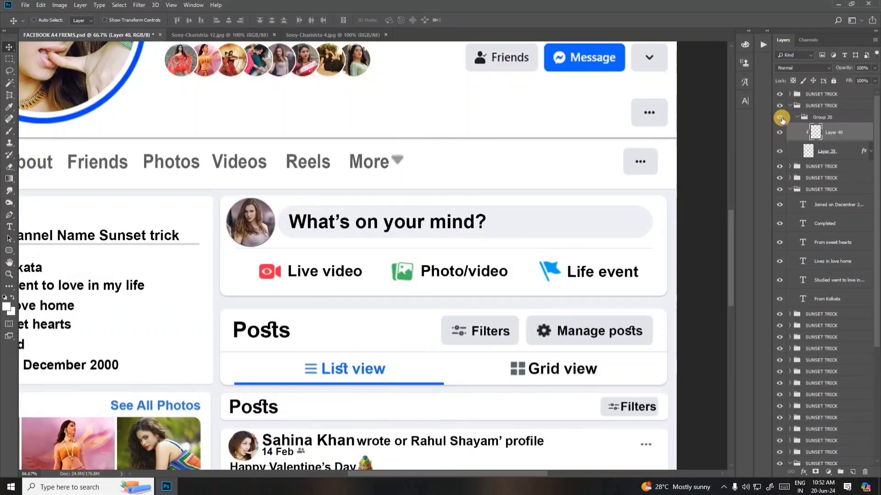
pyautogui.keyDown('alt'); pyautogui.click(790, 106); pyautogui.keyUp('alt')
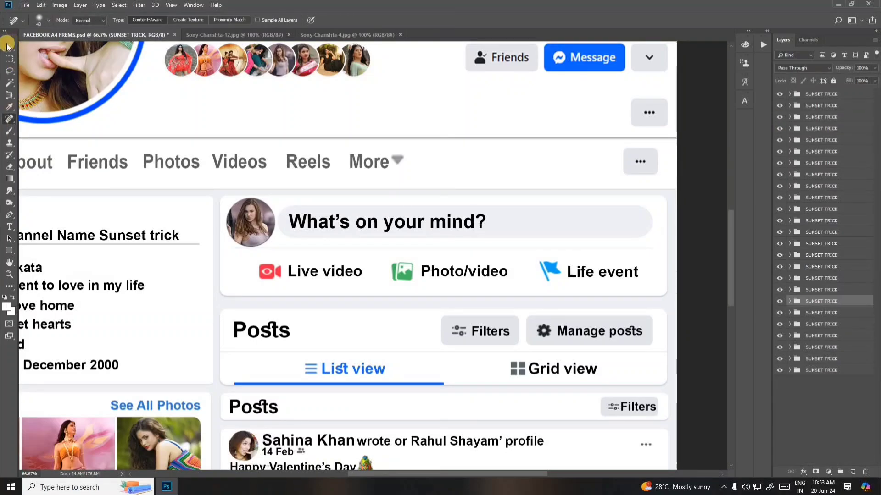
pyautogui.rightClick(257, 230)
pyautogui.click(275, 231)
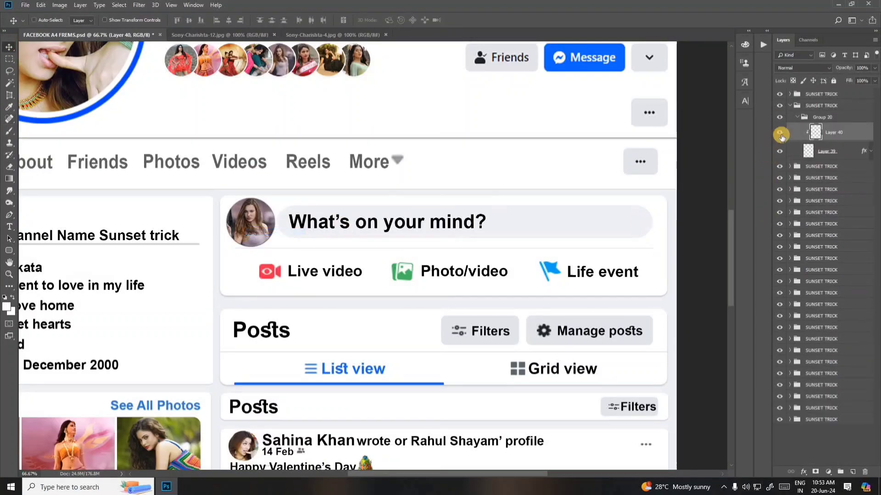
# Step: Open Sony-Charishta-1.jpg and drag it into the profile template
pyautogui.click(25, 6)
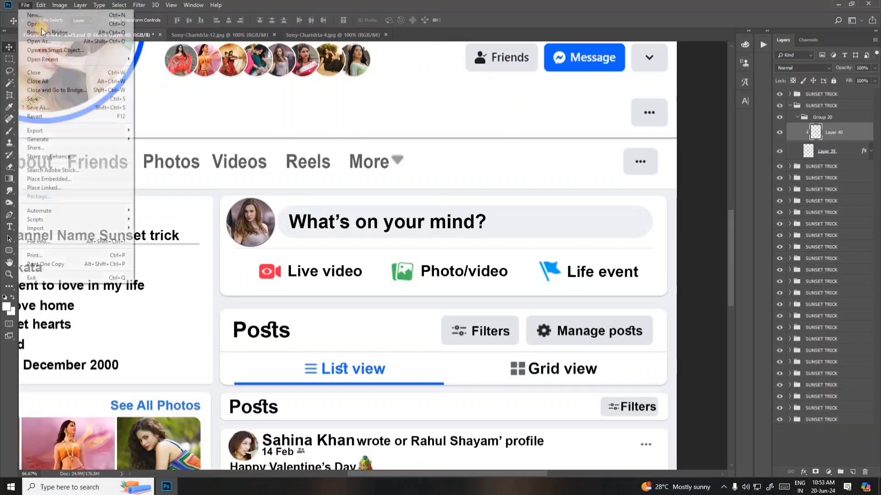
pyautogui.click(53, 20)
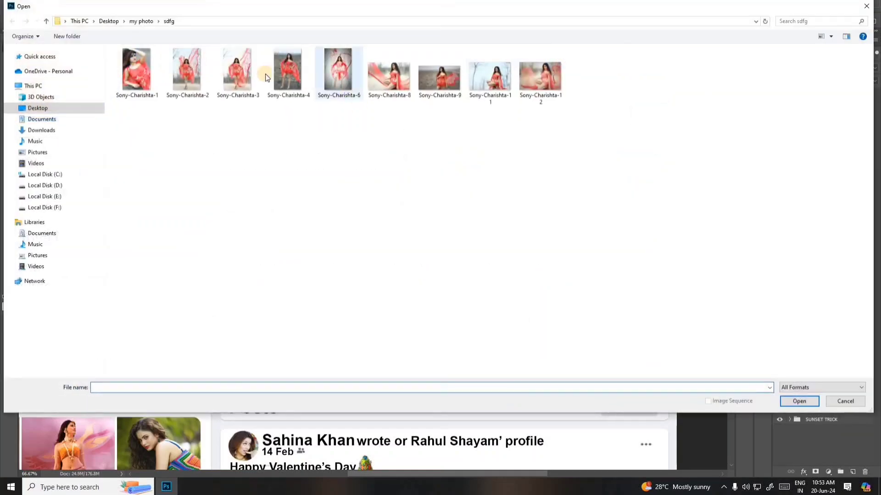
pyautogui.click(137, 69)
pyautogui.doubleClick(137, 69)
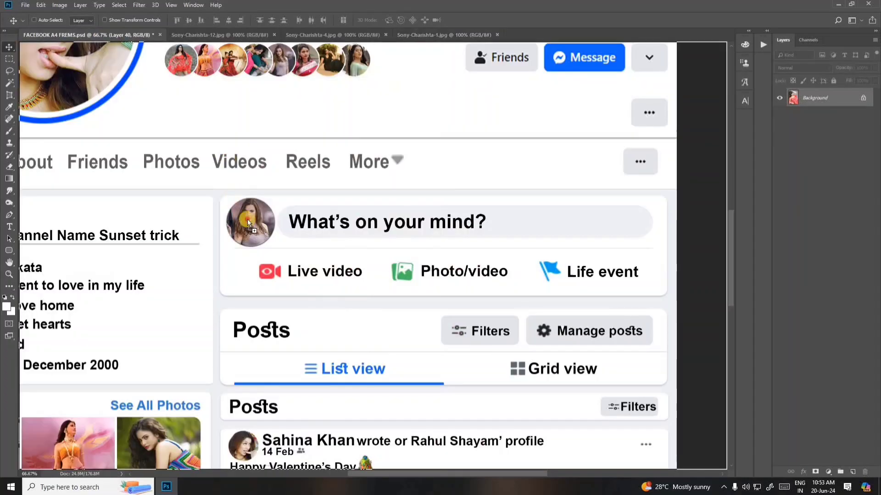
pyautogui.moveTo(137, 60); pyautogui.dragTo(247, 220)
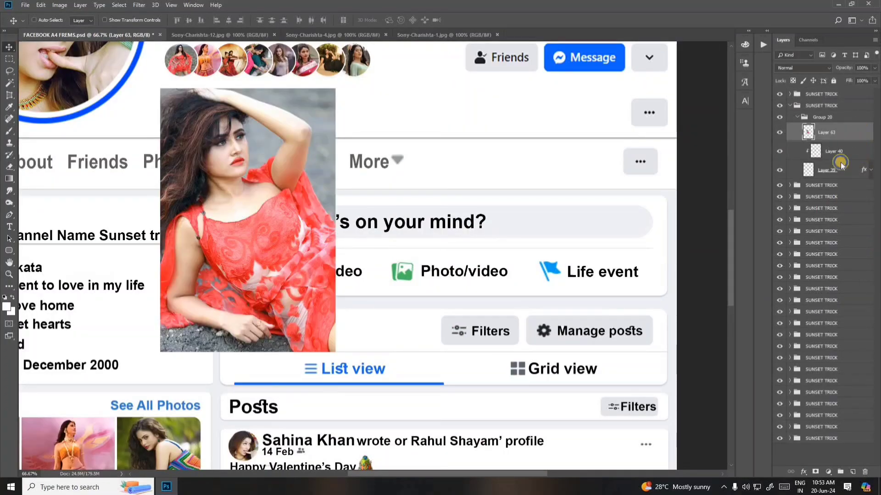
# Step: Clip the red-dress photo into the avatar circle and scale it to about 34% to fit
pyautogui.rightClick(857, 133)
pyautogui.click(776, 266)
pyautogui.moveTo(379, 279); pyautogui.dragTo(330, 198)
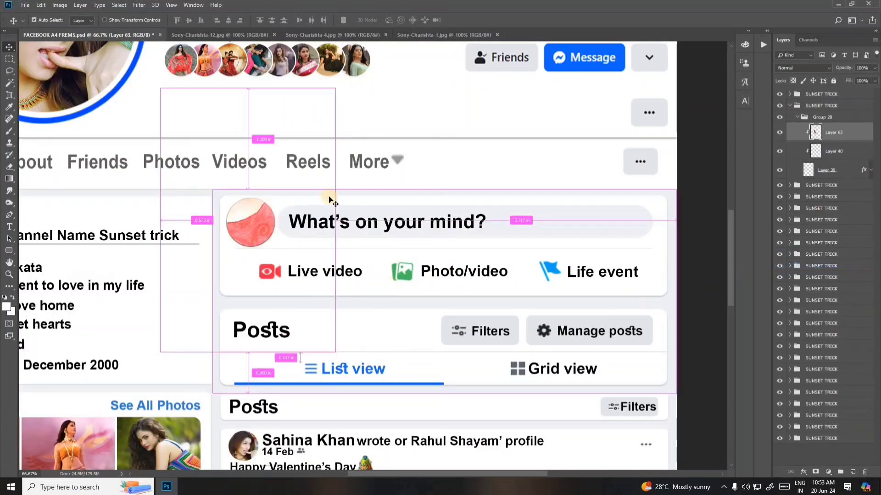
pyautogui.hotkey('ctrl', 't')
pyautogui.moveTo(335, 88)
pyautogui.mouseDown()
pyautogui.moveTo(264, 195)
pyautogui.moveTo(270, 214)
pyautogui.mouseUp()
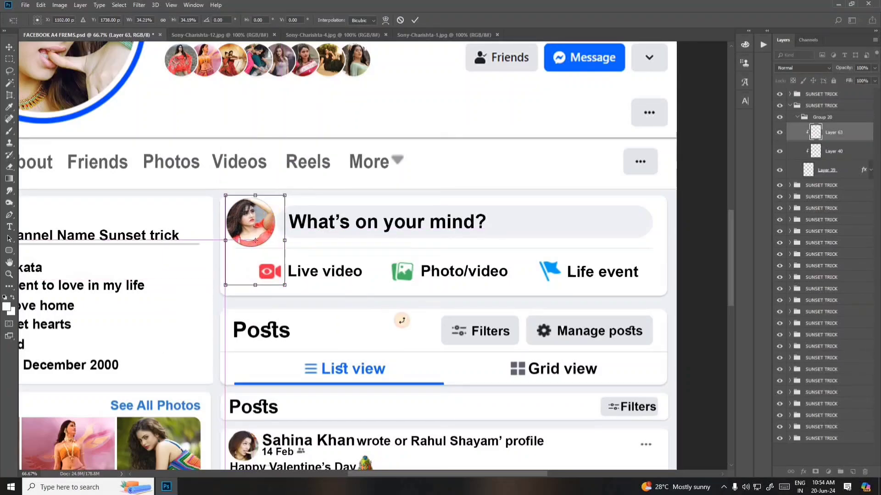
pyautogui.press('Return')
pyautogui.hotkey('ctrl', '-')
pyautogui.hotkey('ctrl', '-')
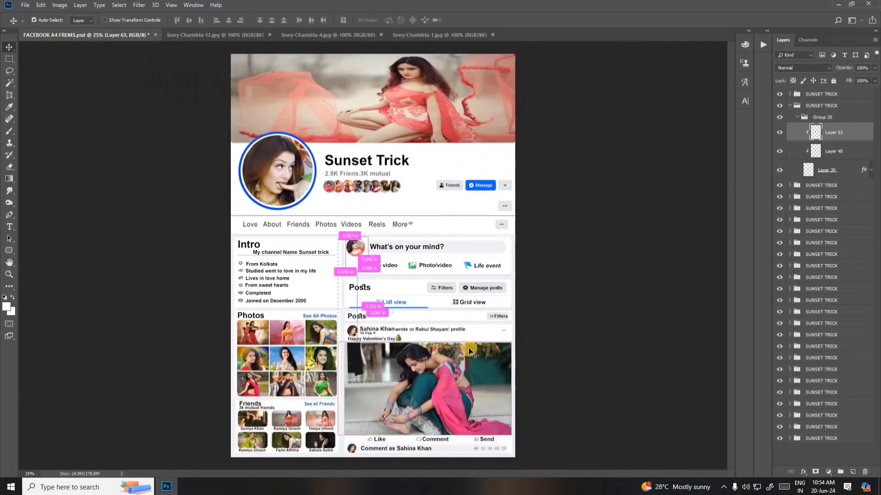
pyautogui.hotkey('ctrl', '+')
pyautogui.hotkey('ctrl', '+')
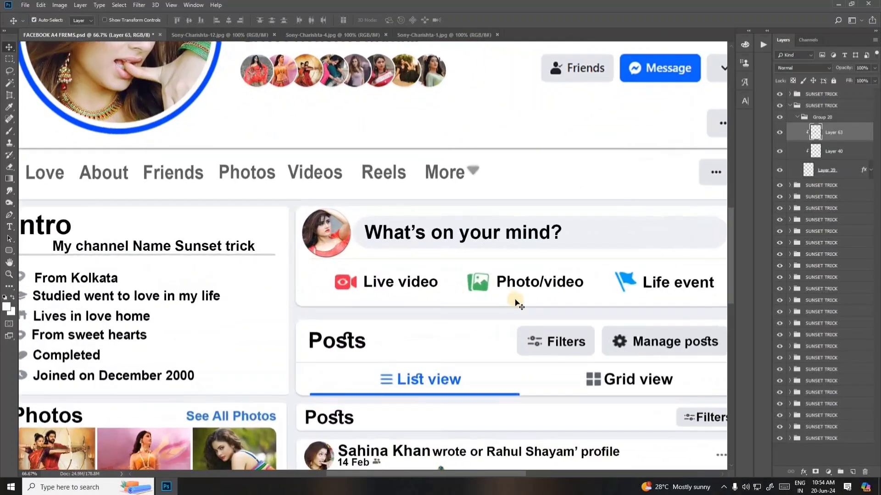
pyautogui.rightClick(427, 286)
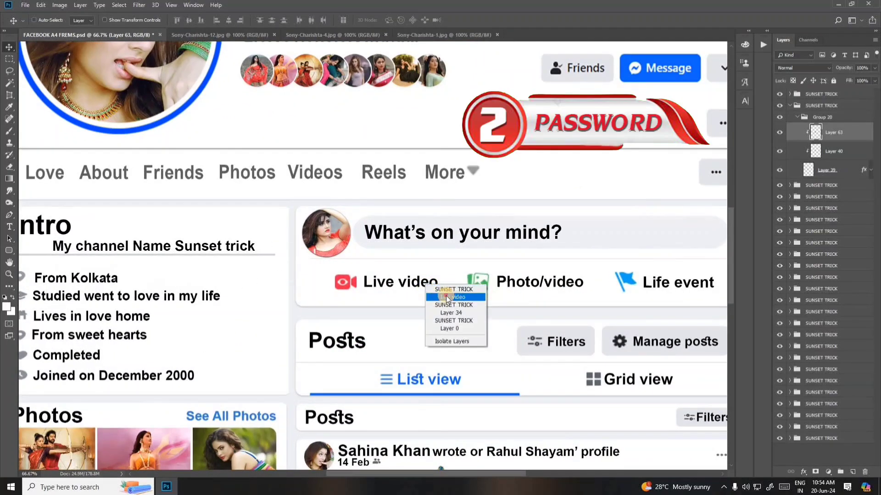
pyautogui.click(443, 290)
pyautogui.click(781, 294)
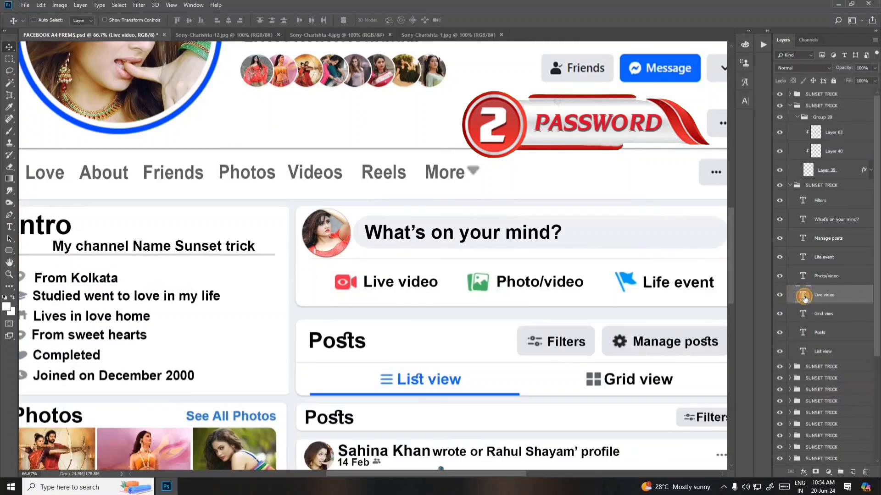
pyautogui.doubleClick(804, 297)
pyautogui.press('Escape')
pyautogui.press('v')
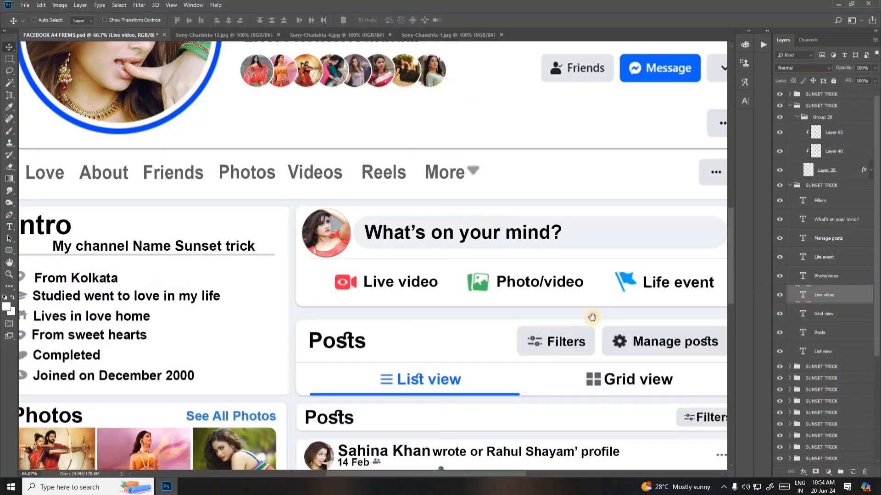
pyautogui.moveTo(590, 316); pyautogui.dragTo(493, 244)
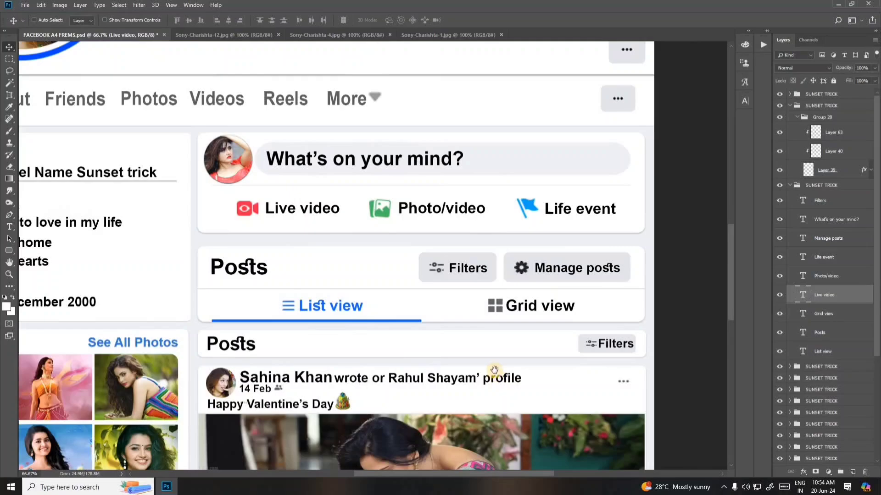
pyautogui.moveTo(490, 365)
pyautogui.mouseDown()
pyautogui.moveTo(525, 347)
pyautogui.moveTo(514, 270)
pyautogui.moveTo(483, 239)
pyautogui.mouseUp()
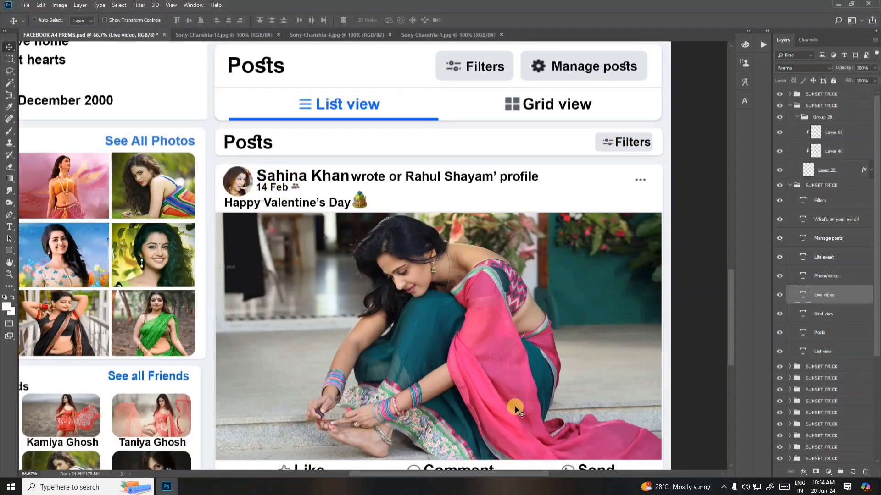
# Step: Select the post's profile name text, delete it, then undo to restore it
pyautogui.hotkey('ctrl', '+')
pyautogui.hotkey('ctrl', '+')
pyautogui.moveTo(360, 260); pyautogui.dragTo(465, 485)
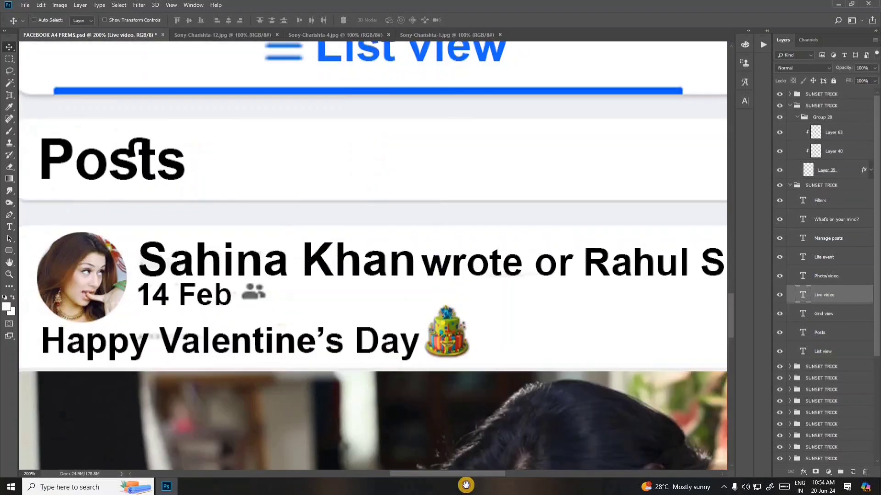
pyautogui.moveTo(287, 313); pyautogui.dragTo(208, 277)
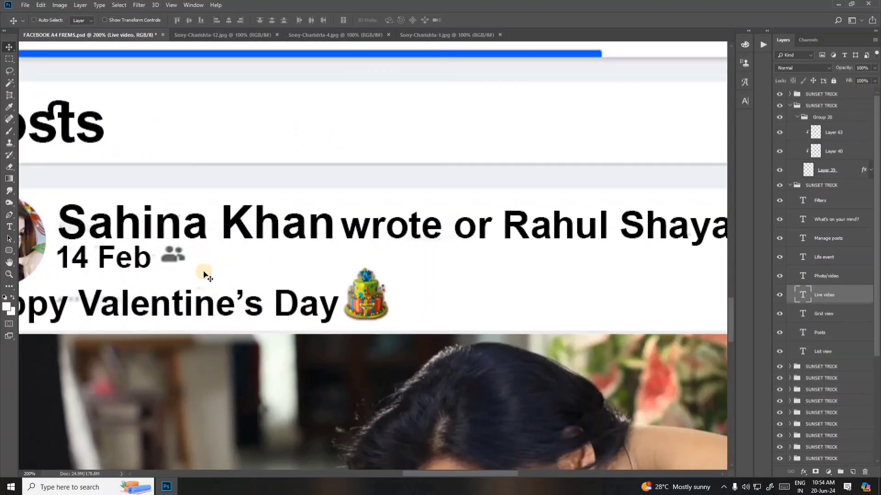
pyautogui.rightClick(201, 235)
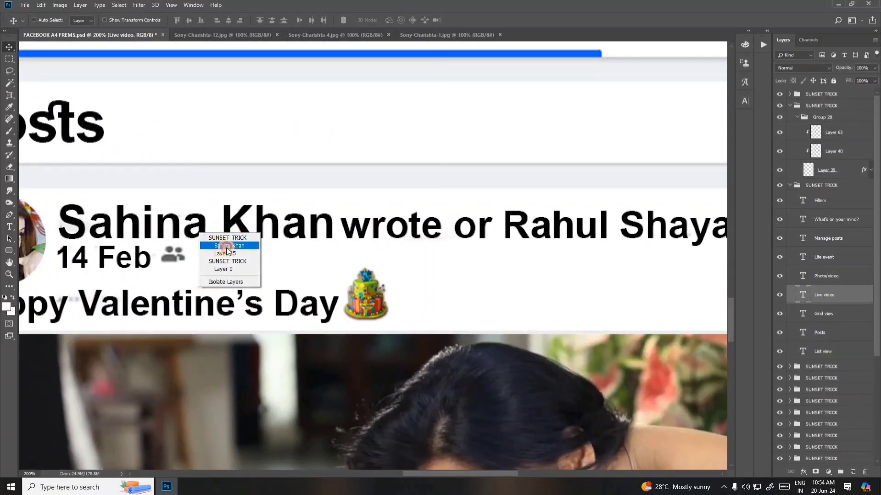
pyautogui.click(220, 240)
pyautogui.doubleClick(300, 226)
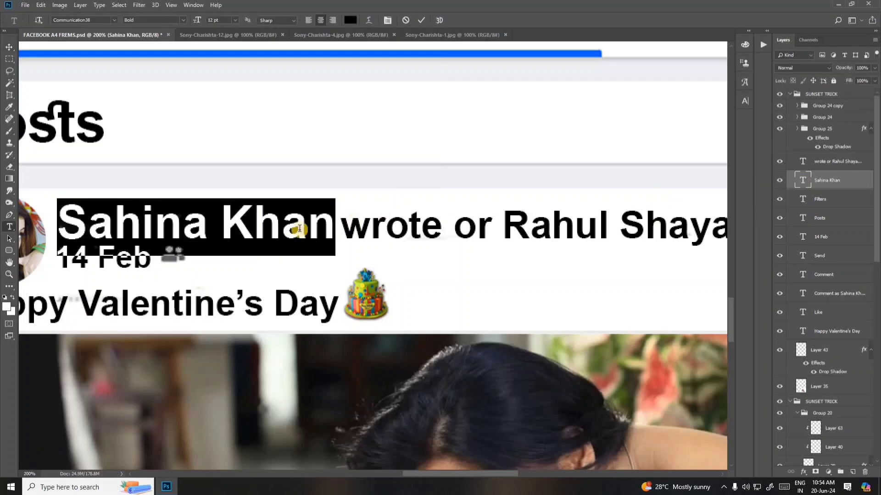
pyautogui.press('BackSpace')
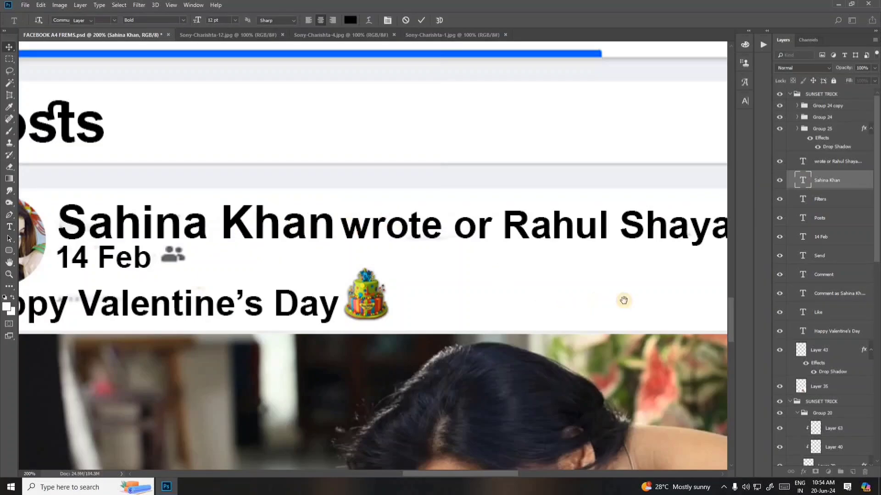
pyautogui.moveTo(624, 300); pyautogui.dragTo(386, 311)
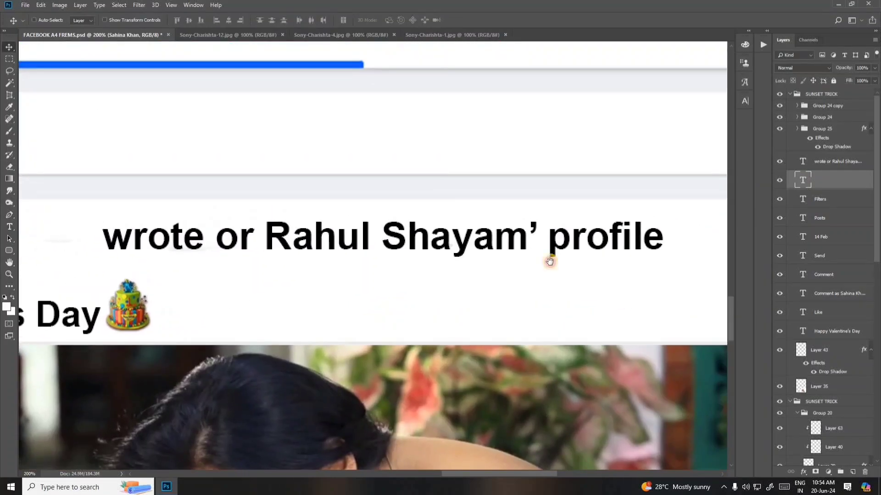
pyautogui.moveTo(549, 262); pyautogui.dragTo(615, 241)
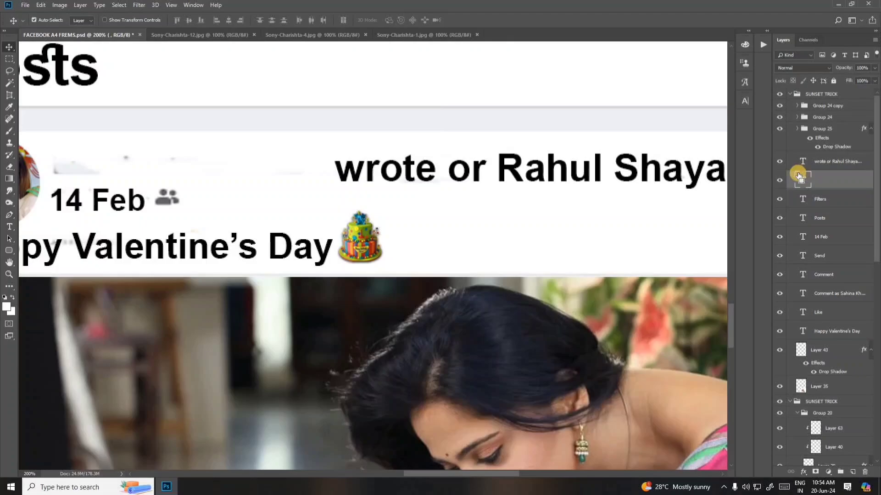
pyautogui.hotkey('ctrl', 'z')
pyautogui.hotkey('ctrl', '-')
pyautogui.hotkey('ctrl', '-')
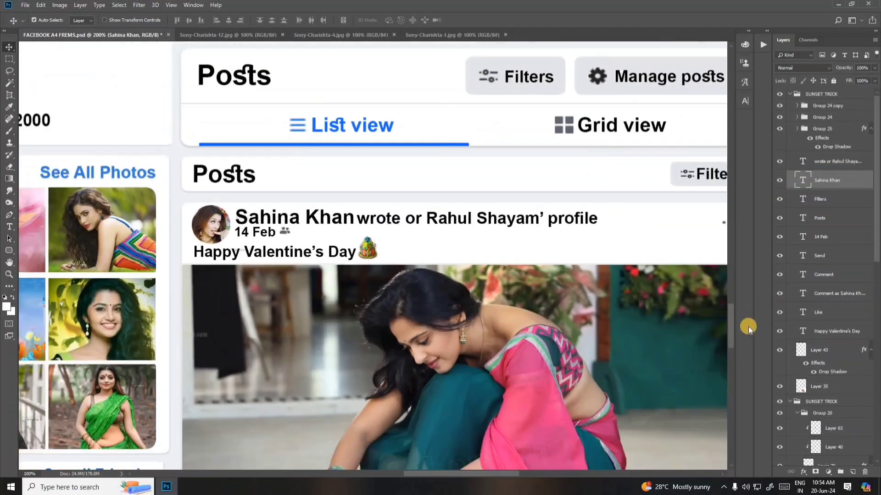
# Step: Change the caption from Happy Valentine's Day to Happy BirthDay
pyautogui.rightClick(344, 255)
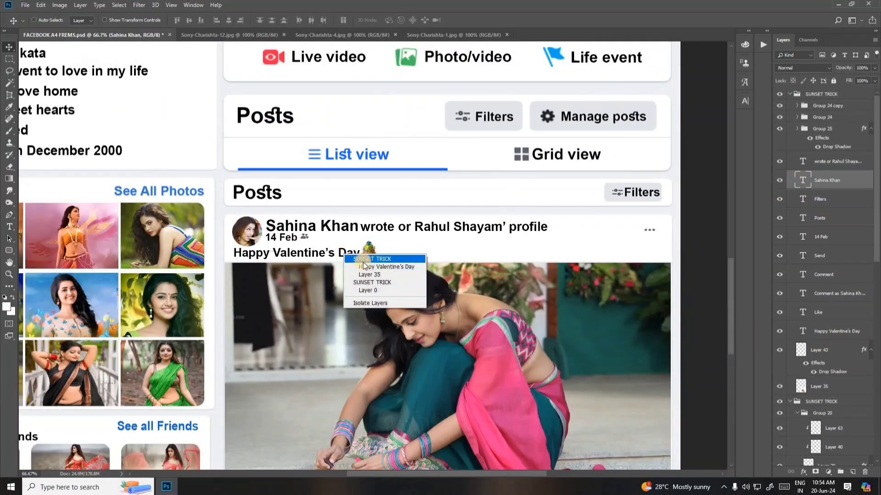
pyautogui.click(365, 264)
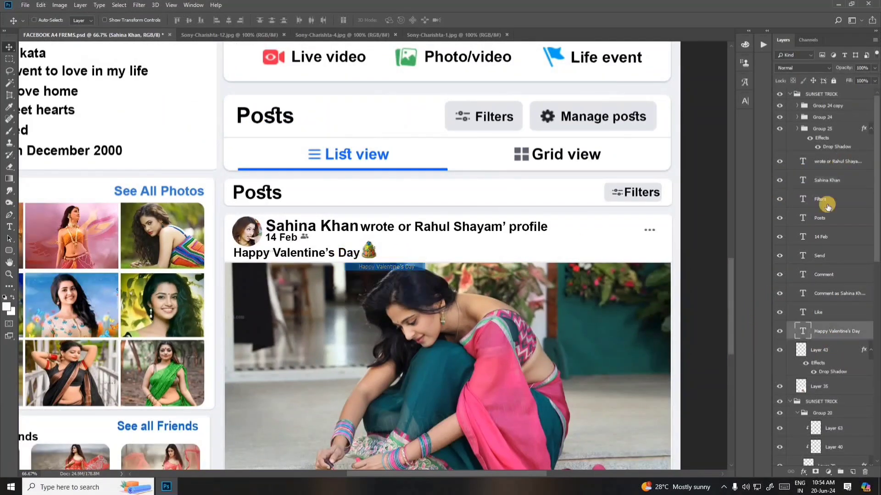
pyautogui.doubleClick(801, 332)
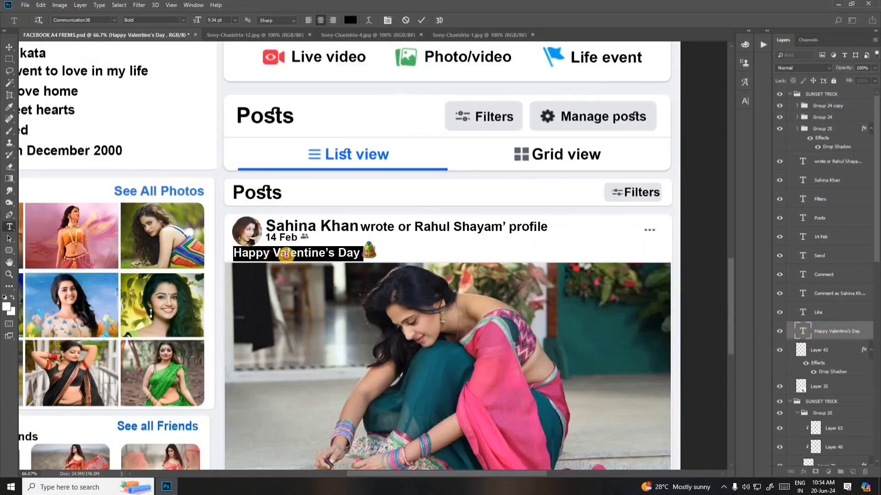
pyautogui.moveTo(273, 254); pyautogui.dragTo(340, 255)
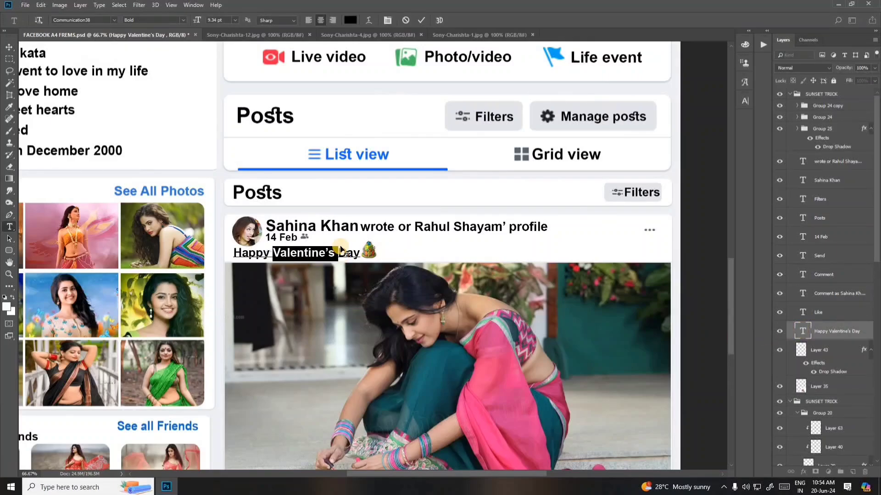
pyautogui.write('B')
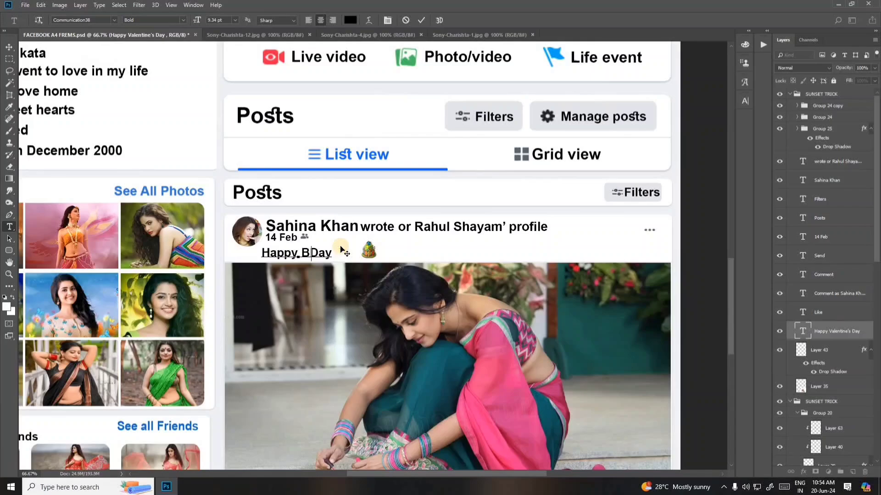
pyautogui.write('irth')
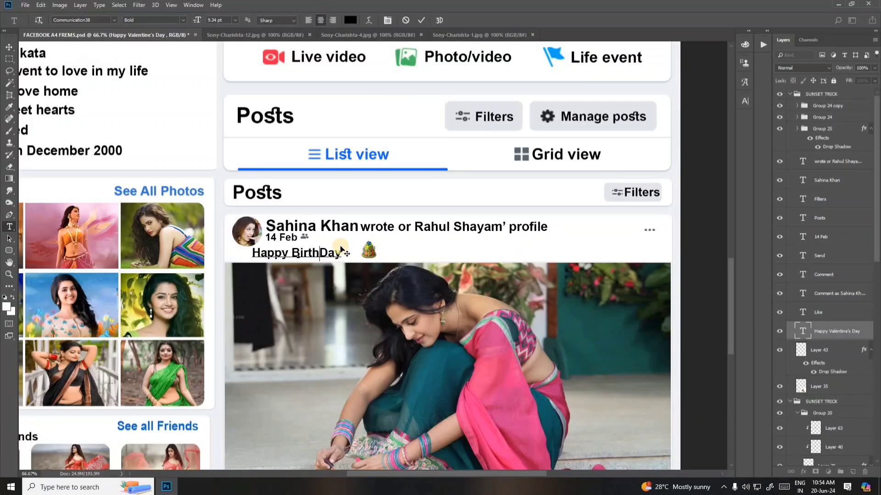
pyautogui.click(8, 48)
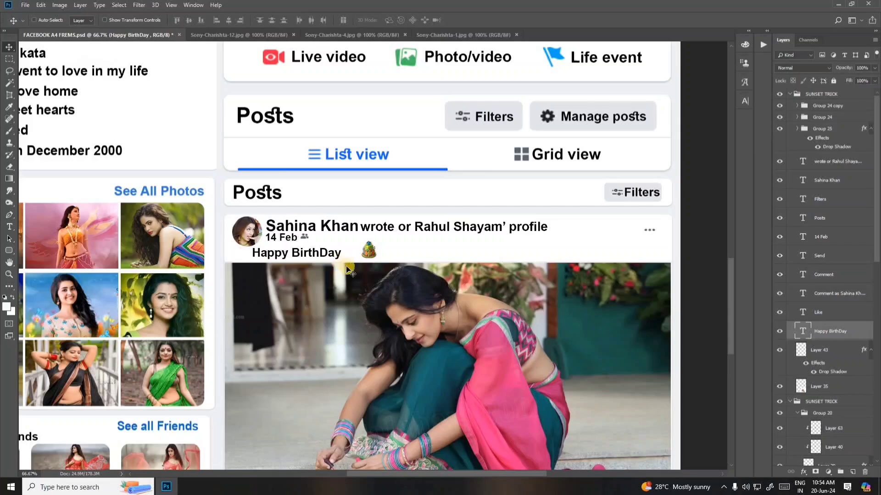
# Step: Move the cake sticker on Layer 43 left, right beside Happy BirthDay
pyautogui.rightClick(373, 259)
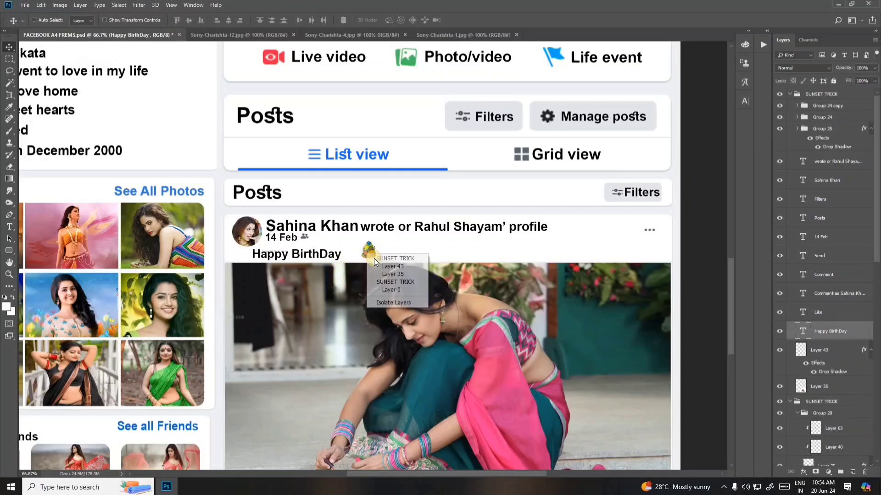
pyautogui.click(393, 266)
pyautogui.moveTo(369, 251); pyautogui.dragTo(356, 255)
pyautogui.moveTo(419, 291); pyautogui.dragTo(425, 293)
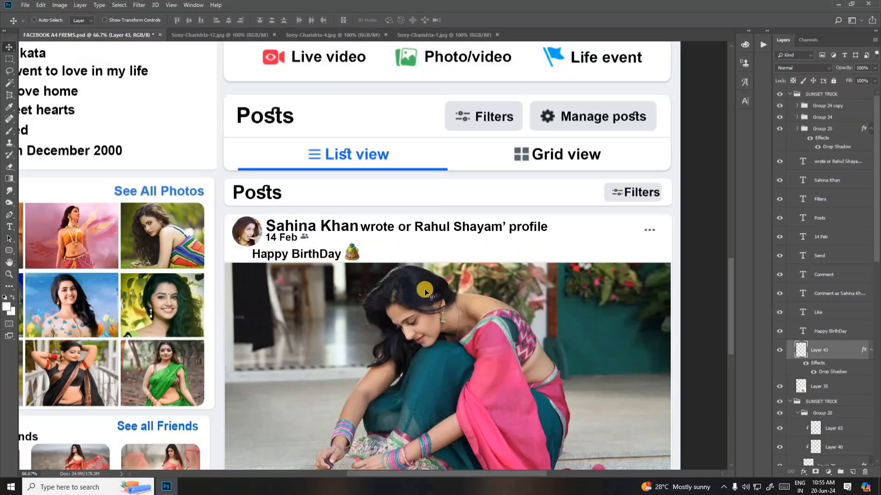
pyautogui.scroll(-1, 429, 296)
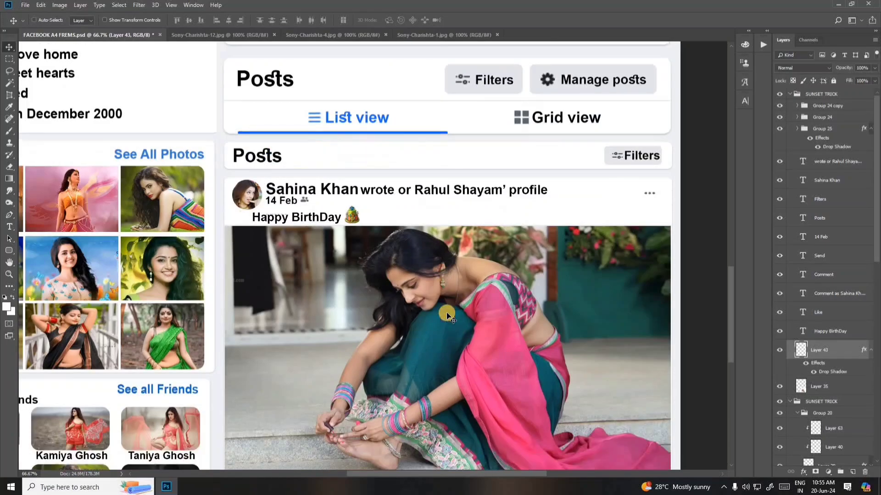
pyautogui.scroll(-1, 441, 294)
pyautogui.scroll(-1, 458, 291)
# Step: Select the post photo layer, Layer 45, and toggle its visibility to confirm it
pyautogui.rightClick(484, 271)
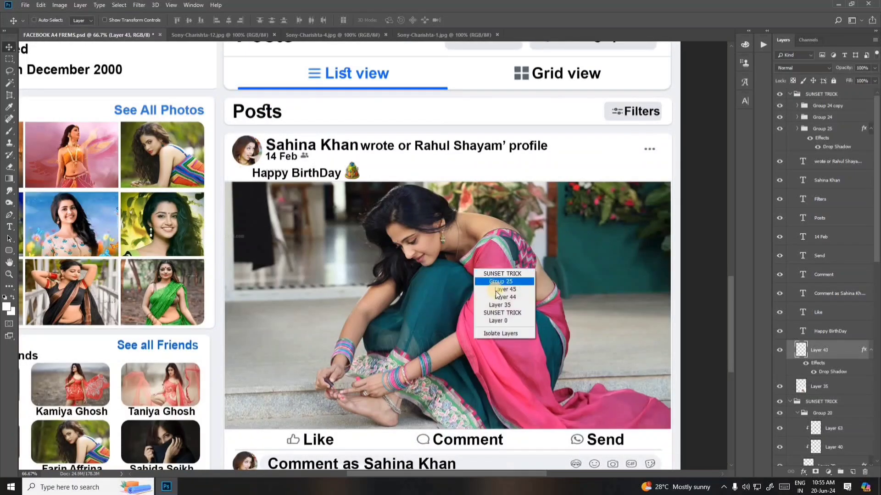
pyautogui.click(500, 290)
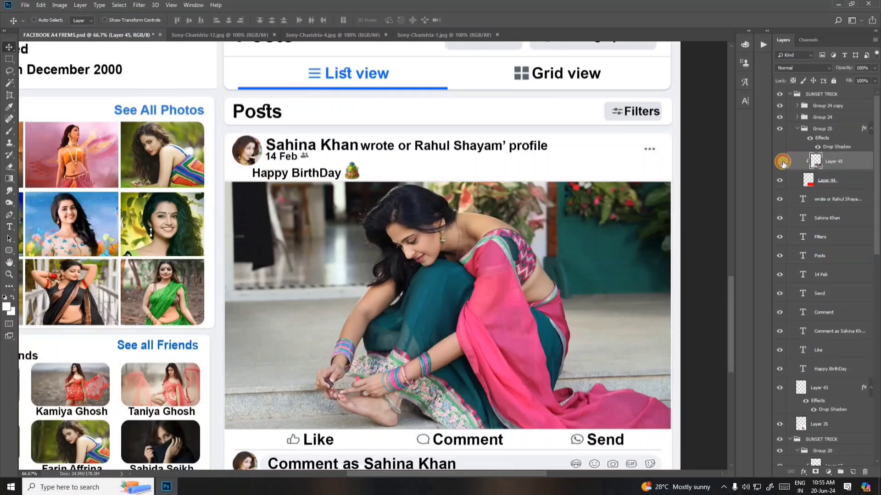
pyautogui.click(783, 163)
pyautogui.click(852, 163)
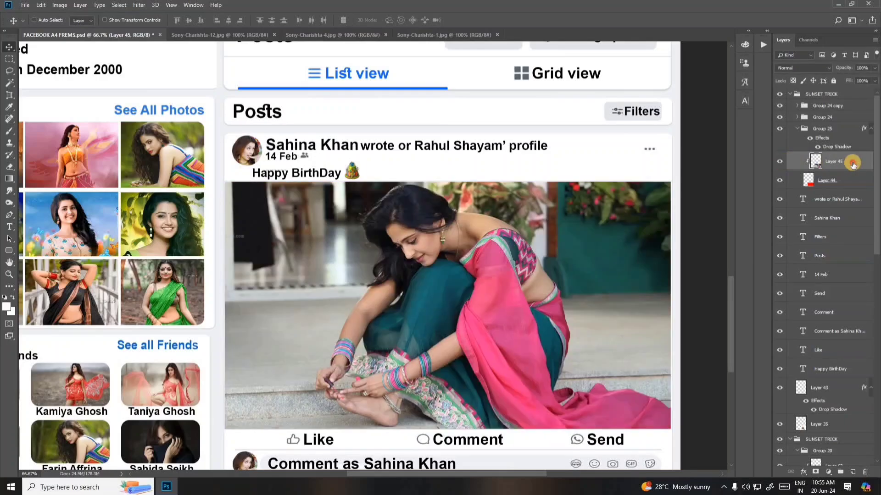
# Step: Bring the crouching red-dress photo Sony-Charishta-12.jpg into the template
pyautogui.click(334, 35)
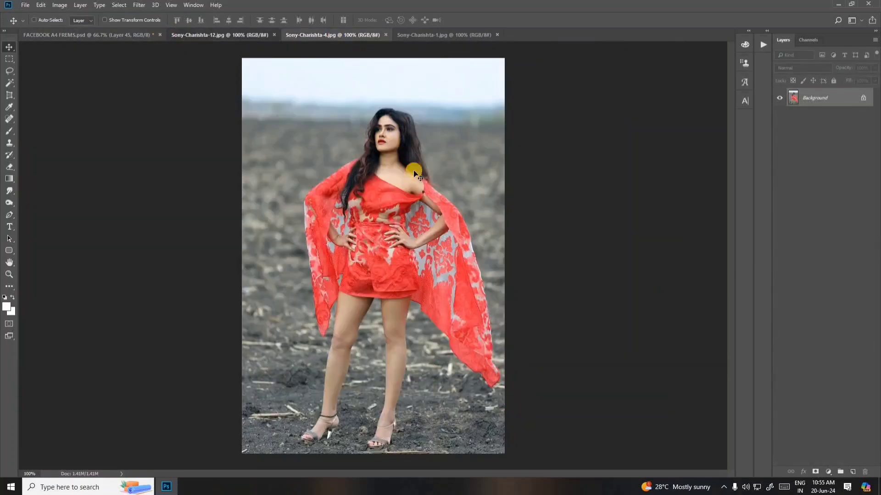
pyautogui.click(219, 35)
pyautogui.click(113, 40)
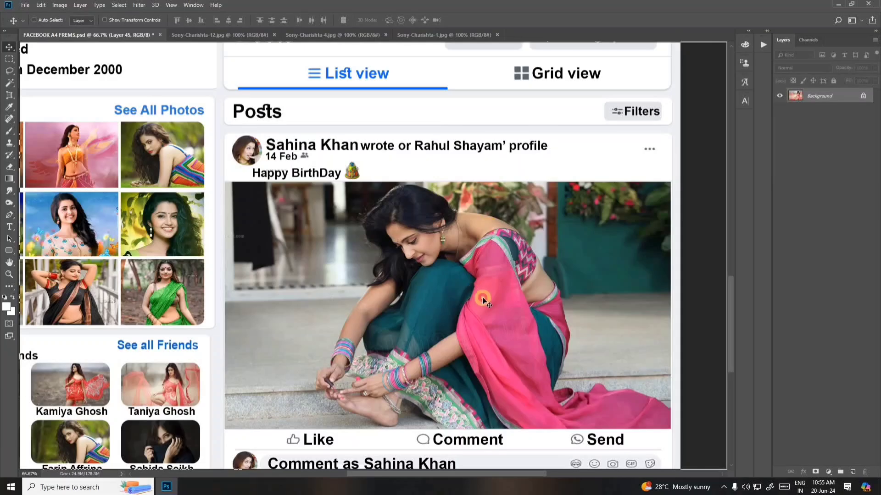
pyautogui.moveTo(482, 301); pyautogui.dragTo(507, 312)
# Step: Enlarge the new photo and clip it into the post image
pyautogui.hotkey('ctrl', 't')
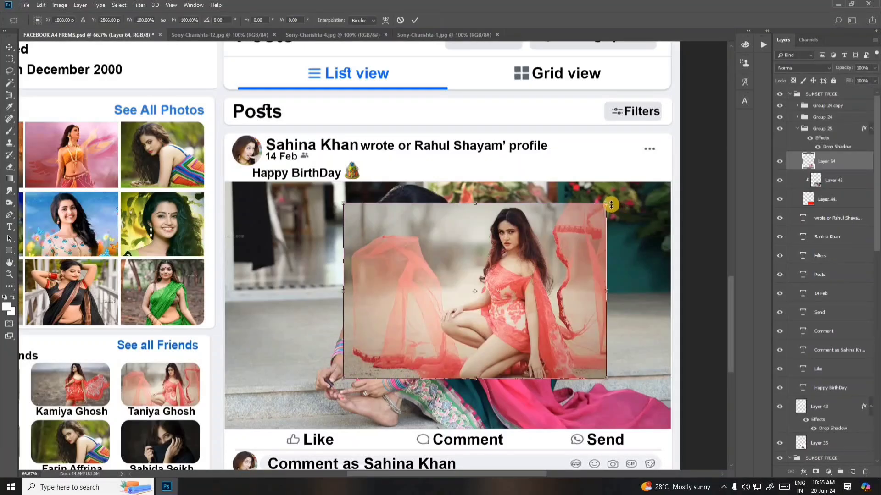
pyautogui.moveTo(606, 203)
pyautogui.mouseDown()
pyautogui.moveTo(738, 157)
pyautogui.moveTo(717, 210)
pyautogui.mouseUp()
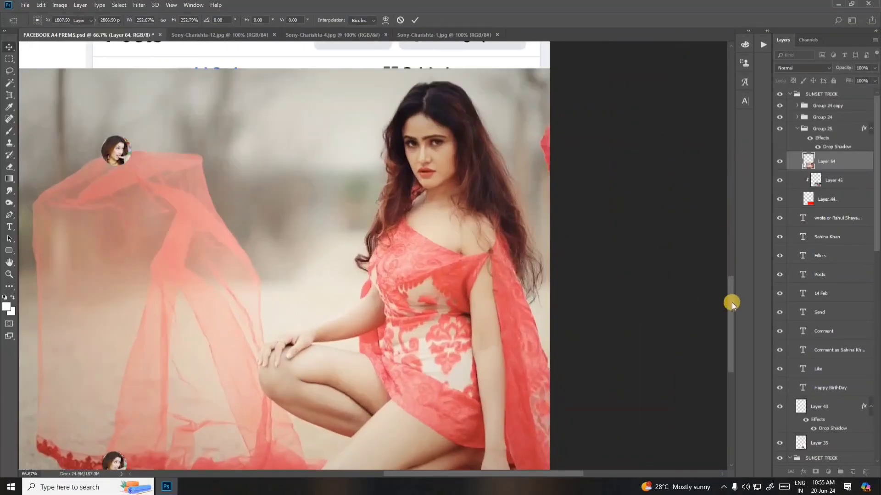
pyautogui.press('Return')
pyautogui.hotkey('ctrl', '-')
pyautogui.hotkey('ctrl', '-')
pyautogui.hotkey('ctrl', '-')
pyautogui.hotkey('ctrl', '+')
pyautogui.keyDown('alt'); pyautogui.click(848, 171); pyautogui.keyUp('alt')
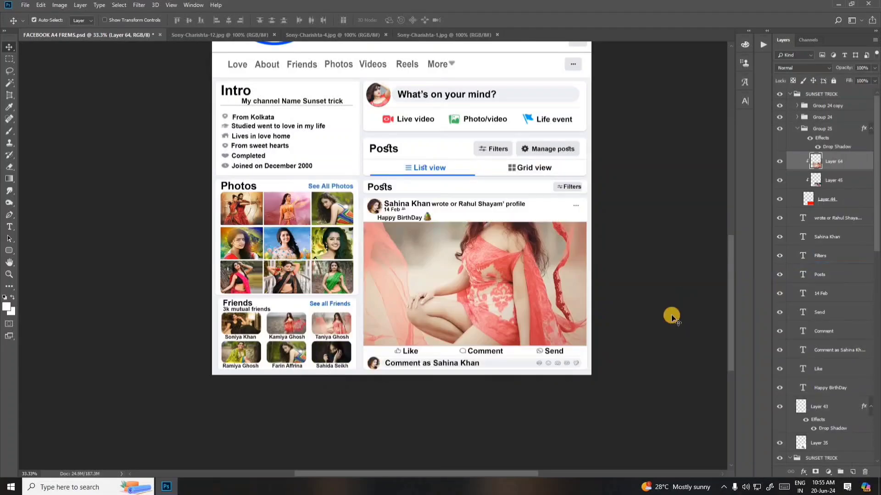
# Step: Resize and align the clipped photo on Layer 64 to fill the post frame
pyautogui.hotkey('ctrl', 't')
pyautogui.moveTo(447, 265); pyautogui.dragTo(457, 278)
pyautogui.moveTo(595, 212); pyautogui.dragTo(588, 220)
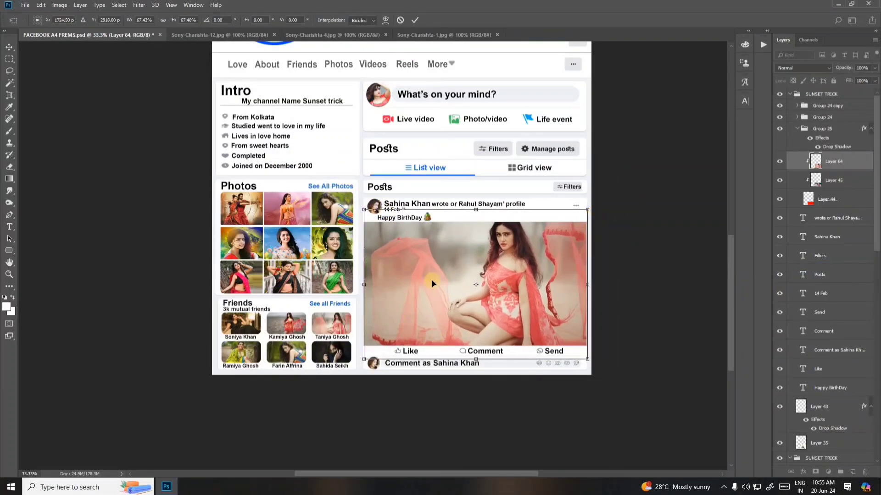
pyautogui.moveTo(433, 281); pyautogui.dragTo(429, 284)
pyautogui.moveTo(366, 222); pyautogui.dragTo(362, 218)
pyautogui.press('Return')
pyautogui.scroll(-2, 632, 316)
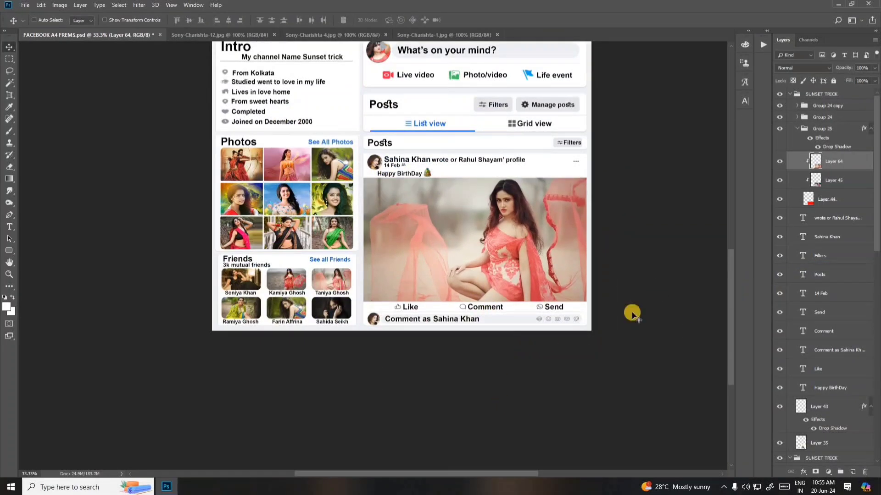
pyautogui.hotkey('ctrl', '+')
pyautogui.hotkey('ctrl', '+')
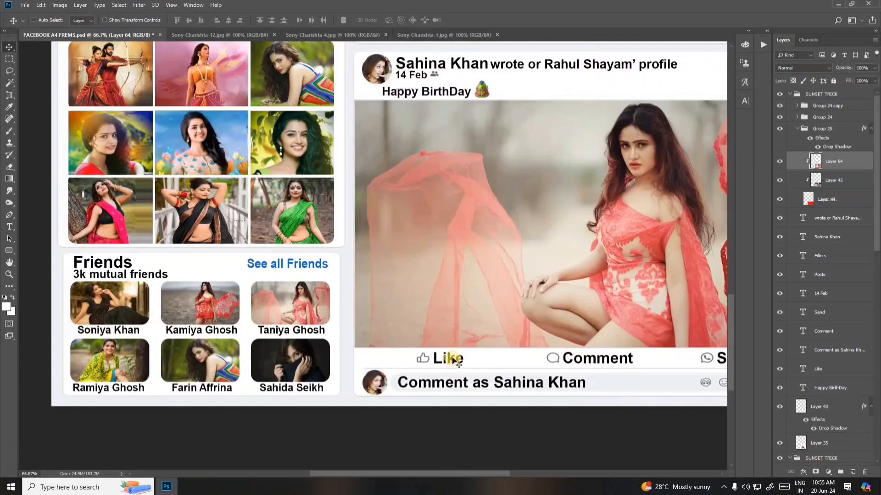
# Step: Select the post's Like text layer, open it for editing and commit it unchanged
pyautogui.rightClick(452, 360)
pyautogui.click(472, 371)
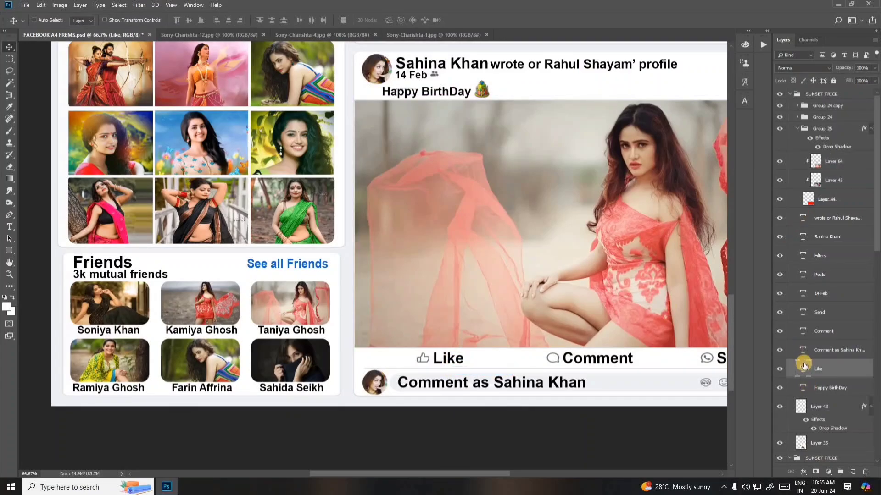
pyautogui.doubleClick(801, 368)
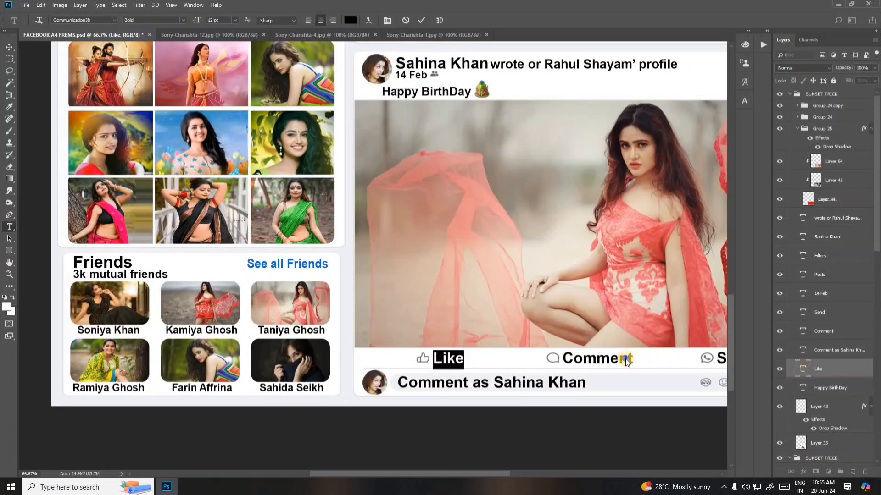
pyautogui.hotkey('ctrl', 'Return')
pyautogui.press('v')
# Step: Clear the Comment label text in the post's action row
pyautogui.rightClick(624, 362)
pyautogui.click(642, 365)
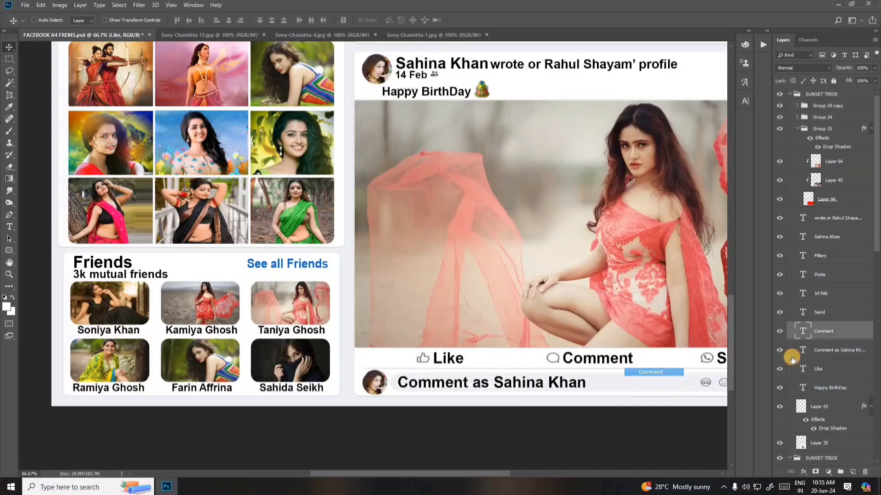
pyautogui.doubleClick(802, 332)
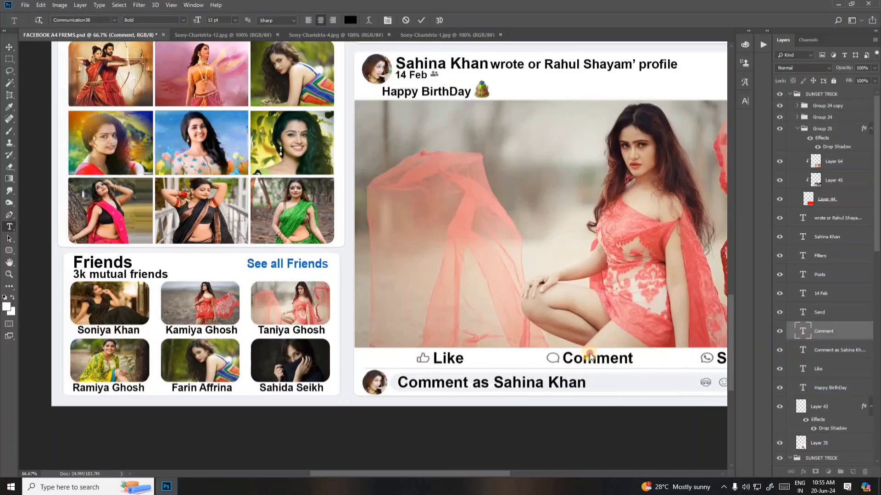
pyautogui.press('BackSpace')
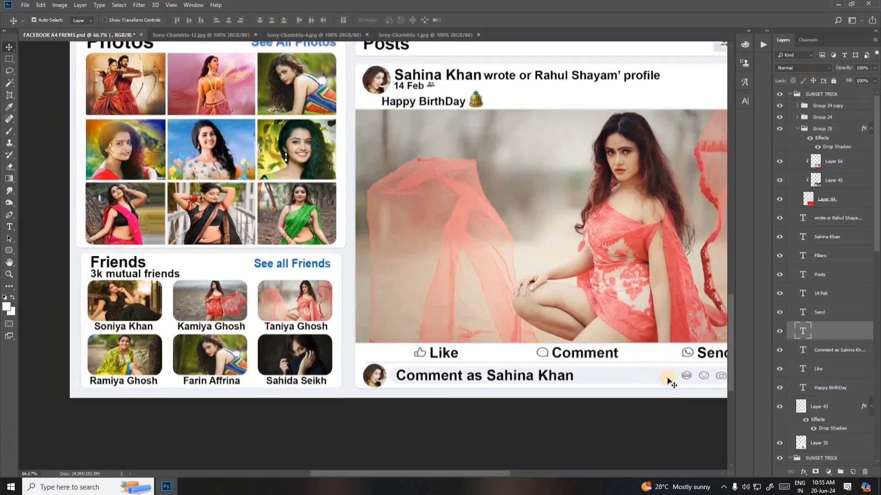
pyautogui.hotkey('ctrl', '-')
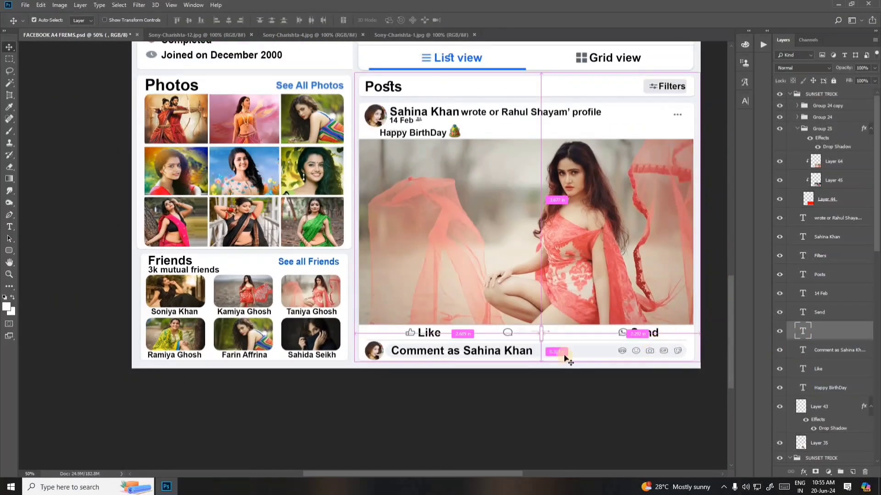
# Step: Open the 'Comment as' profile-name line for editing and view the page at 100%
pyautogui.rightClick(477, 351)
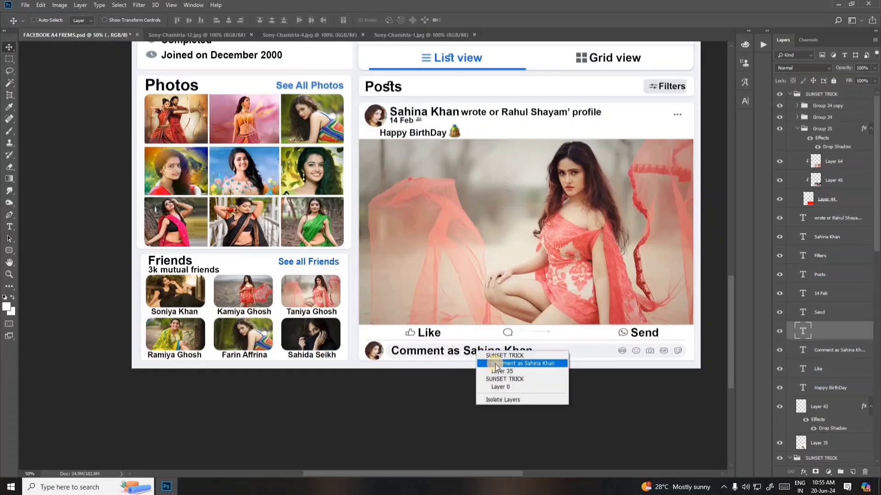
pyautogui.click(496, 364)
pyautogui.doubleClick(614, 356)
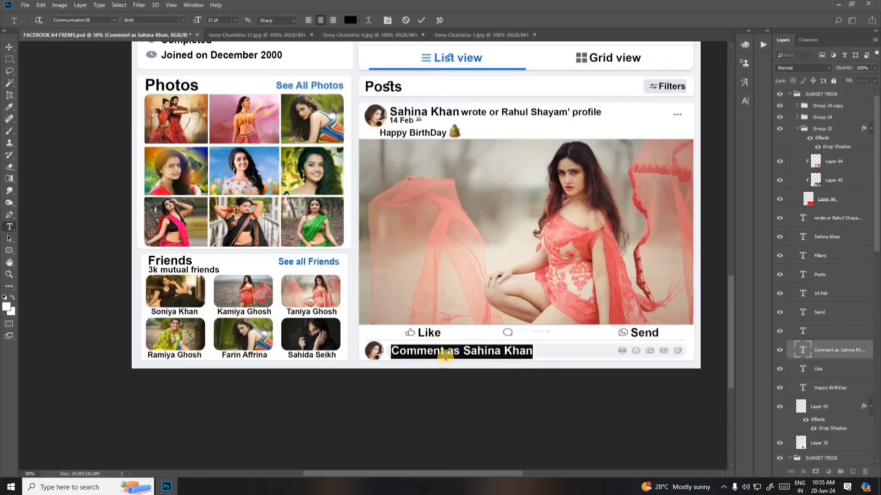
pyautogui.click(450, 353)
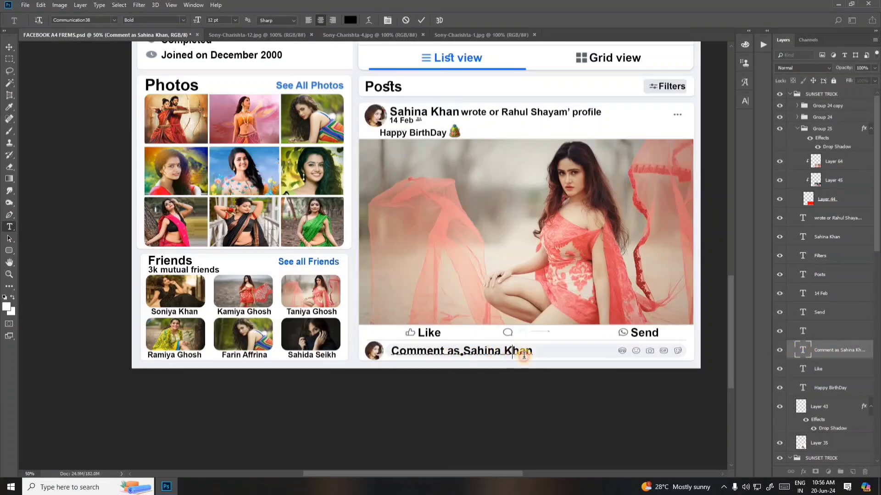
pyautogui.hotkey('ctrl', '+')
pyautogui.hotkey('ctrl', '+')
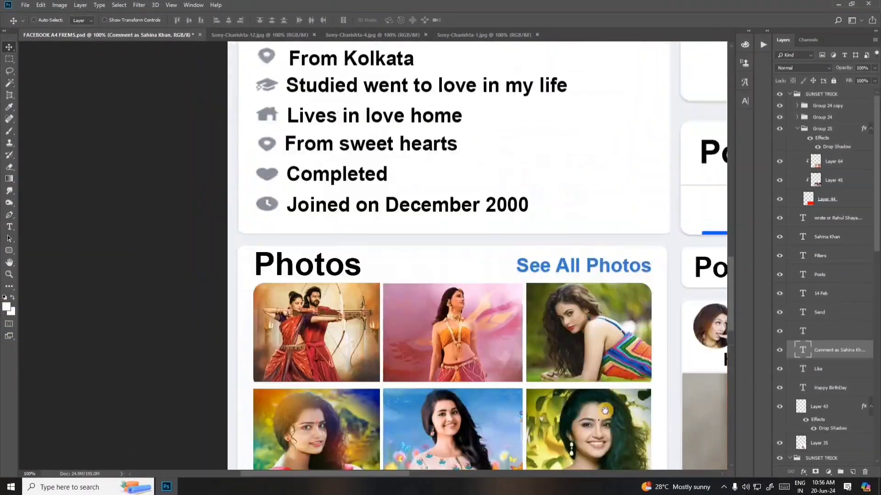
# Step: Pan to the Photos grid and collapse Group 25, Group 20 and the SUNSET TRICK groups
pyautogui.moveTo(605, 411)
pyautogui.mouseDown()
pyautogui.moveTo(494, 242)
pyautogui.moveTo(566, 184)
pyautogui.mouseUp()
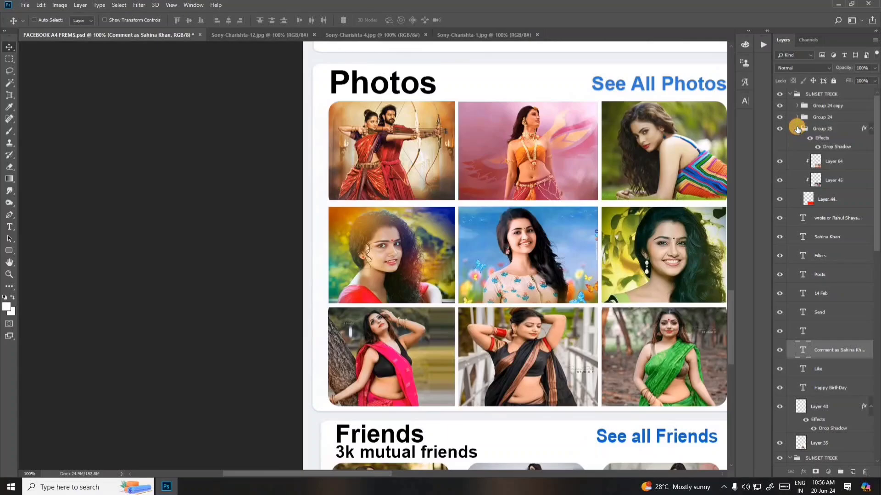
pyautogui.click(797, 129)
pyautogui.click(789, 94)
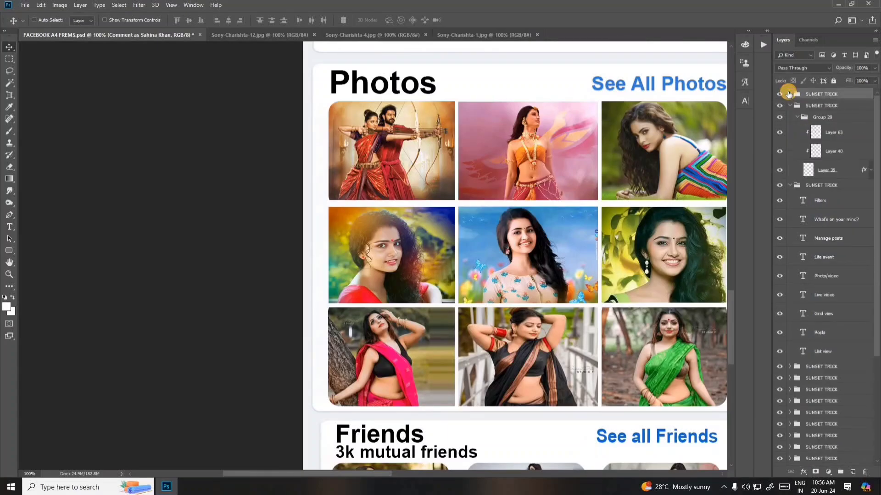
pyautogui.click(799, 118)
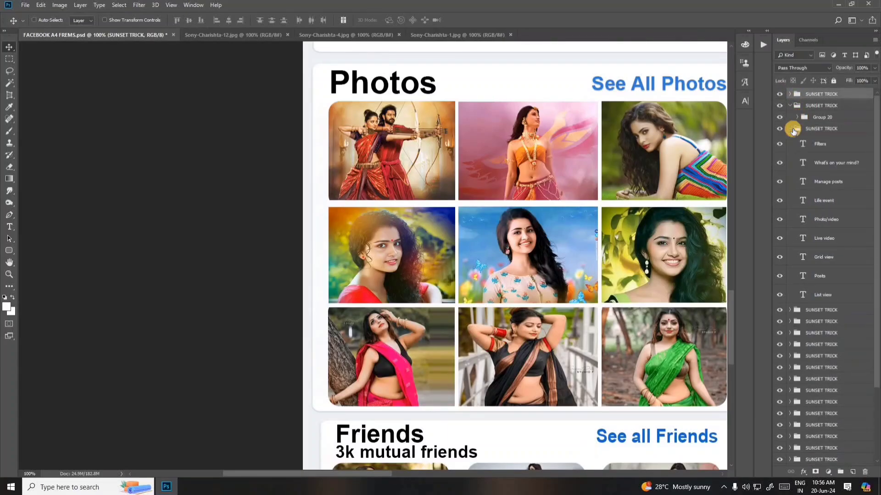
pyautogui.click(794, 132)
pyautogui.click(790, 130)
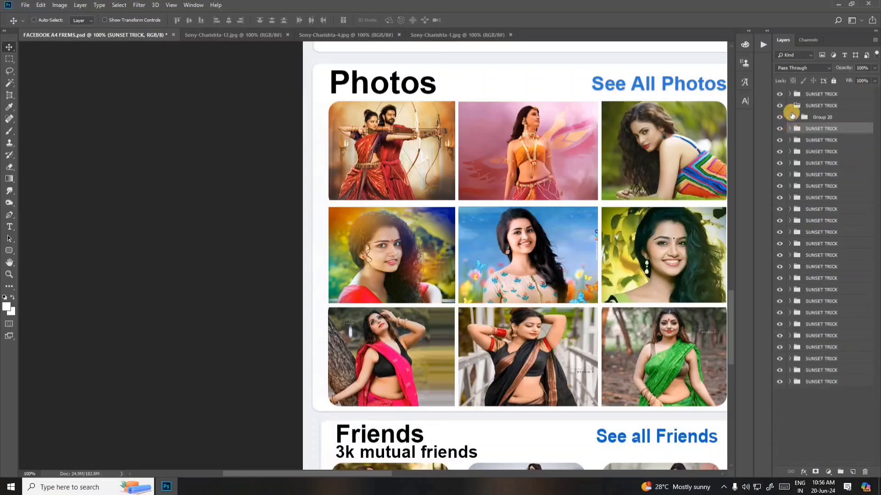
pyautogui.click(791, 105)
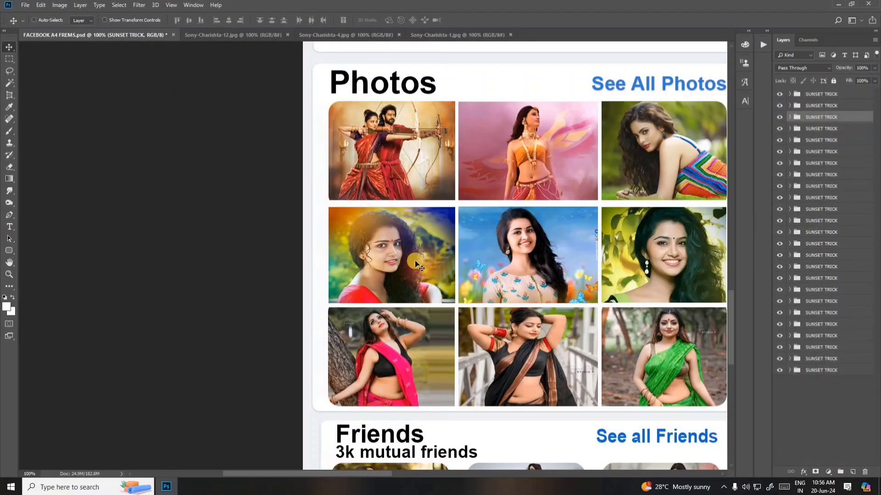
pyautogui.moveTo(593, 188); pyautogui.dragTo(523, 254)
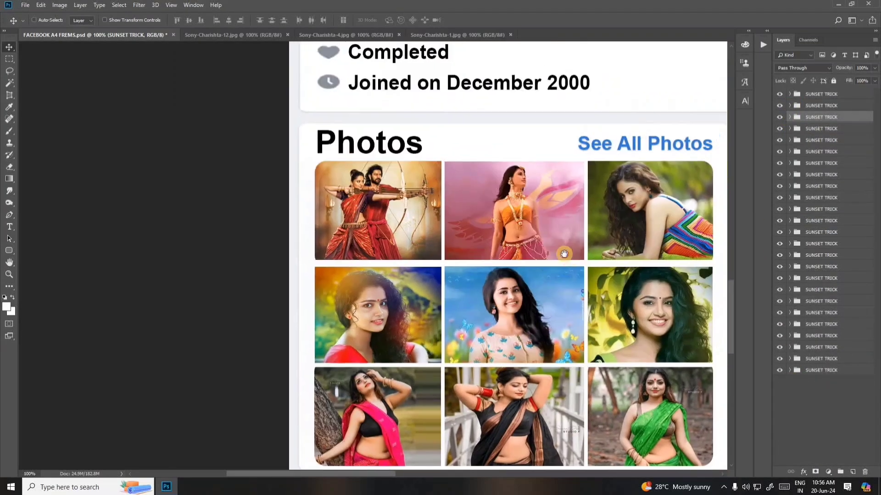
# Step: Find and check the Photos heading text layer, then collapse its group
pyautogui.rightClick(350, 155)
pyautogui.click(367, 158)
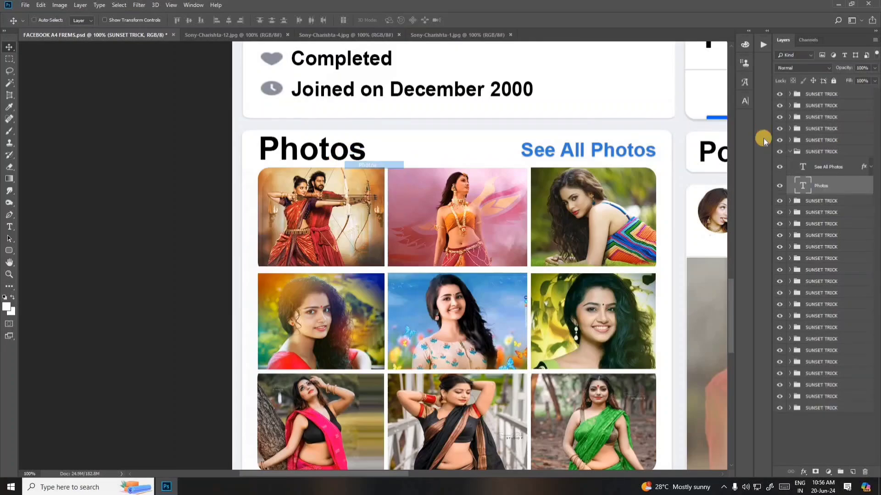
pyautogui.click(779, 185)
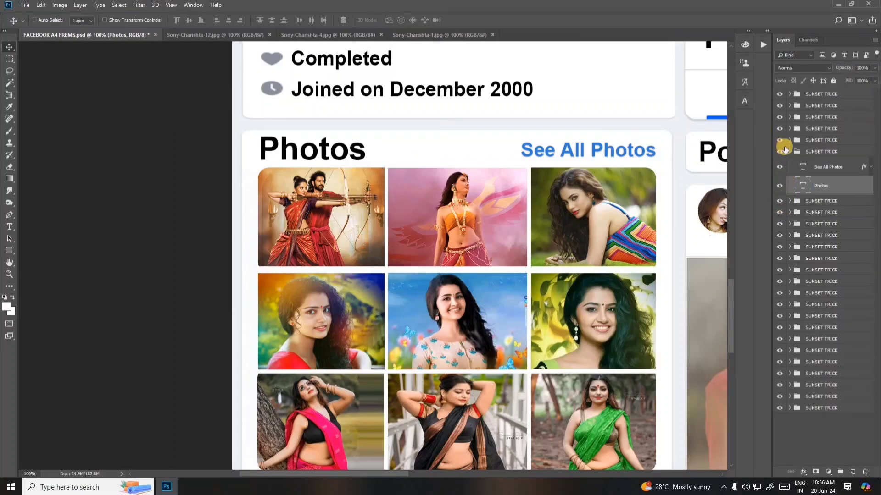
pyautogui.click(790, 152)
# Step: Select Layer 46 in Group 29 as the top-left photo's layer
pyautogui.rightClick(326, 186)
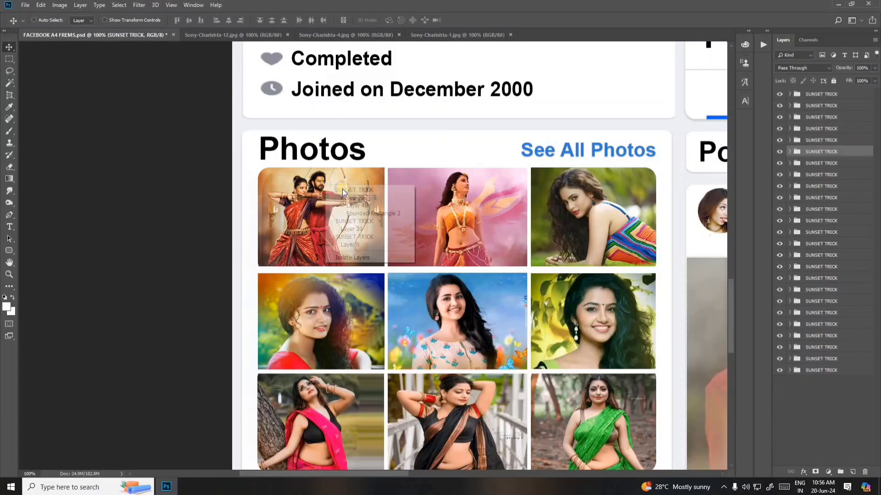
pyautogui.click(355, 198)
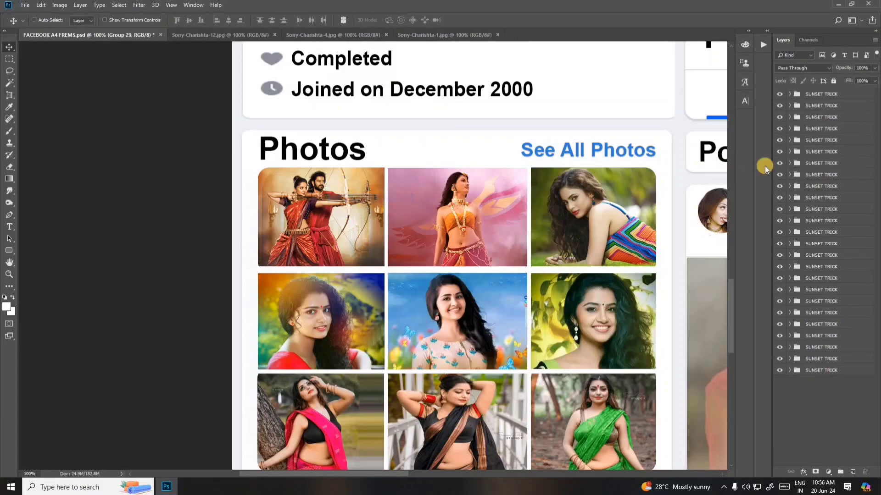
pyautogui.rightClick(332, 190)
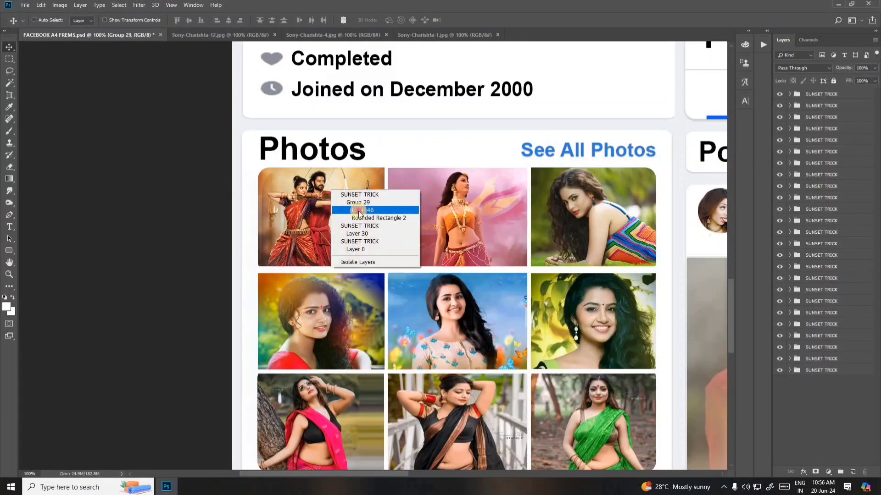
pyautogui.click(360, 210)
# Step: Confirm with visibility toggles that Group 29 and Layer 46 hold the archer photo
pyautogui.click(780, 268)
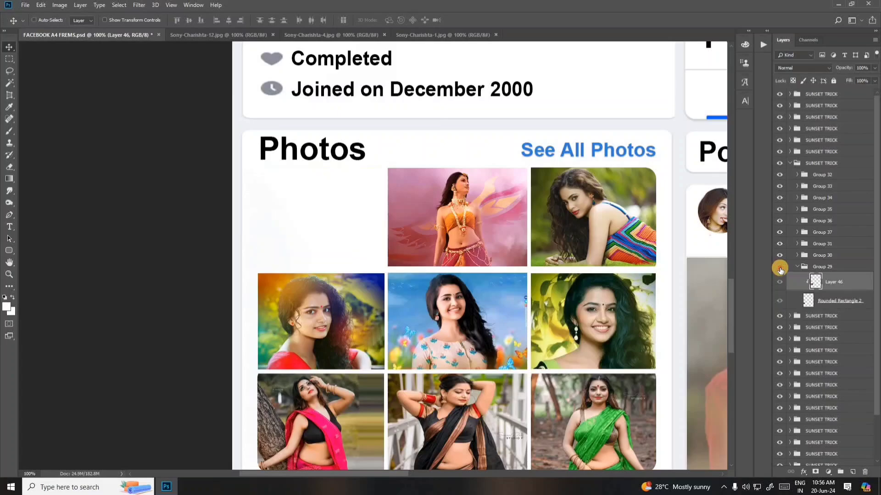
pyautogui.click(779, 268)
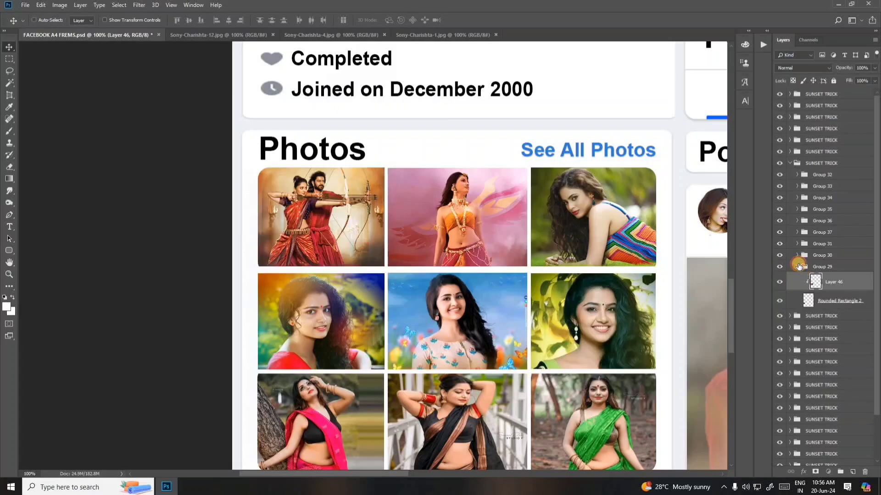
pyautogui.click(798, 267)
pyautogui.click(780, 268)
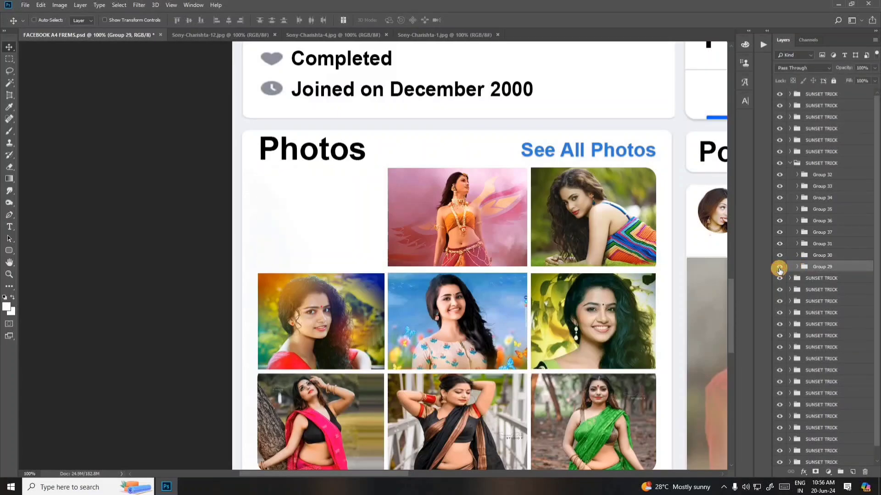
pyautogui.click(779, 269)
pyautogui.click(797, 267)
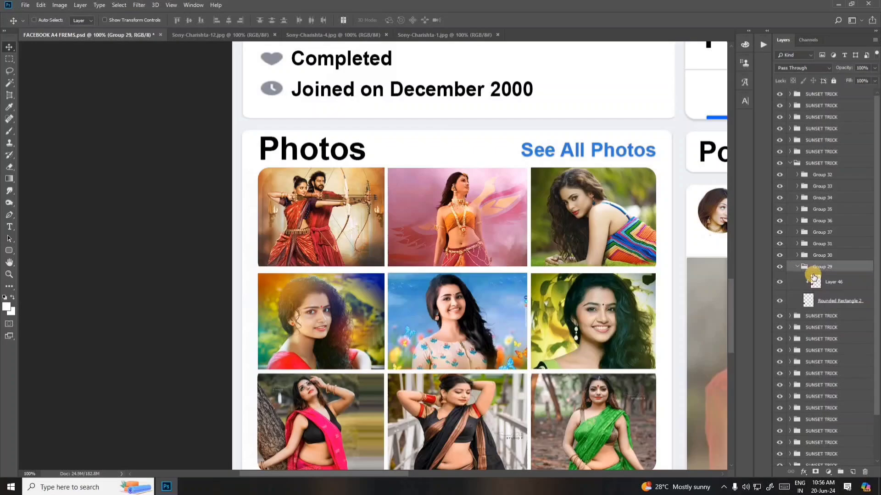
pyautogui.click(779, 283)
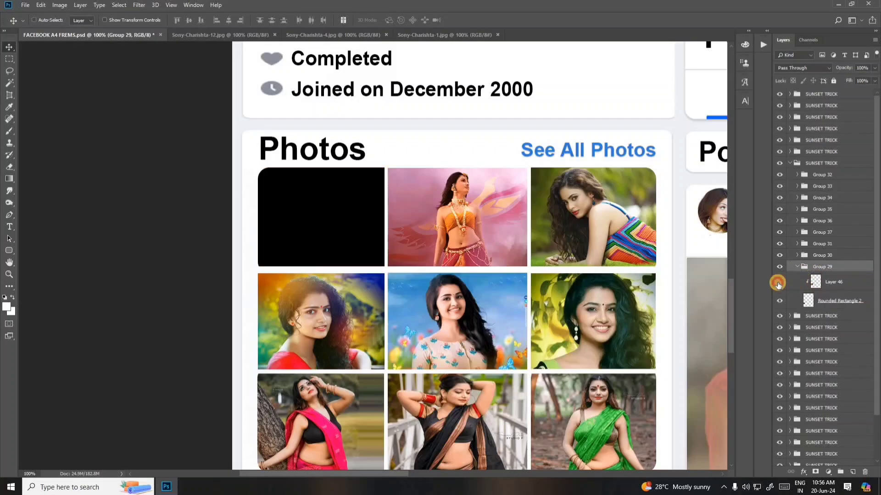
# Step: Open Sony-Charishta-9 and drag it into the template above Layer 46
pyautogui.click(824, 287)
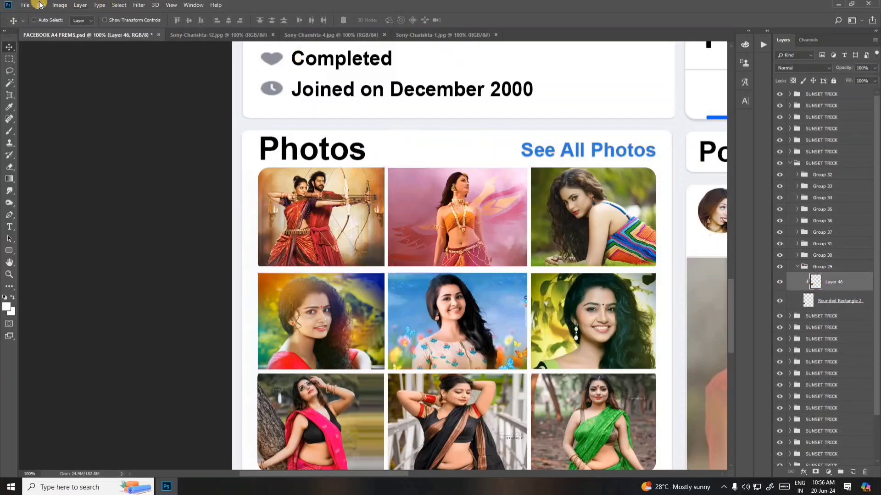
pyautogui.click(23, 5)
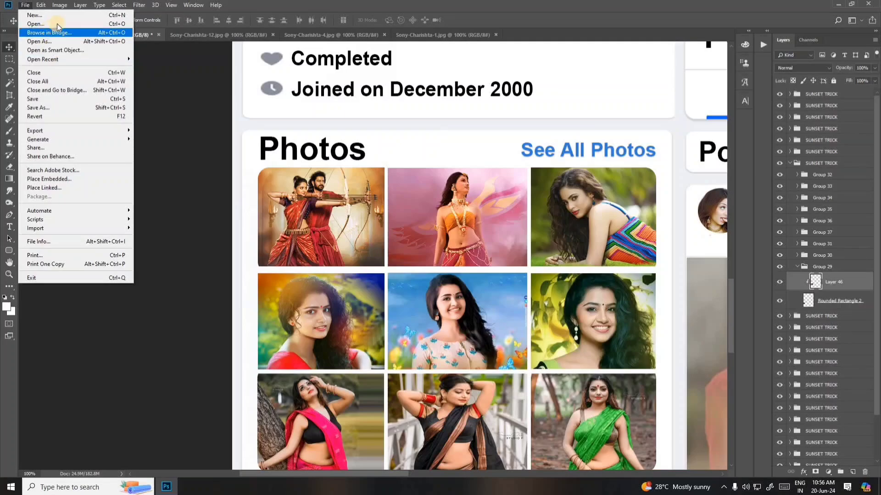
pyautogui.click(36, 24)
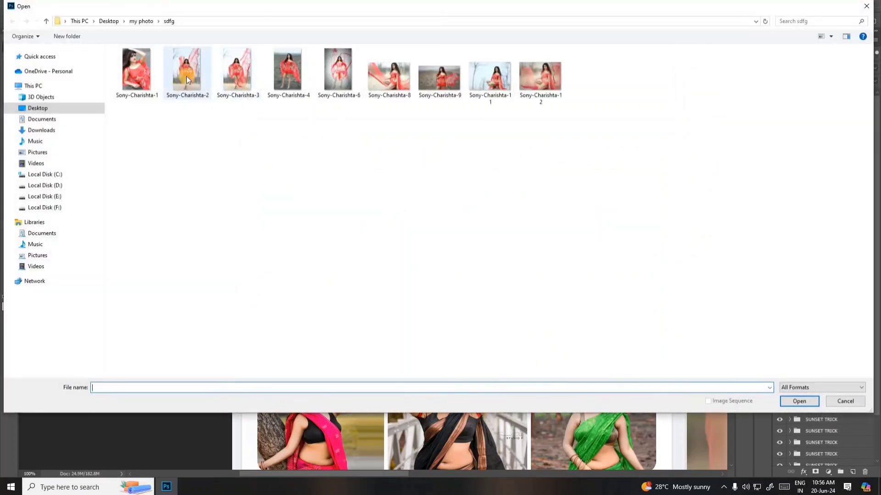
pyautogui.click(443, 78)
pyautogui.doubleClick(443, 79)
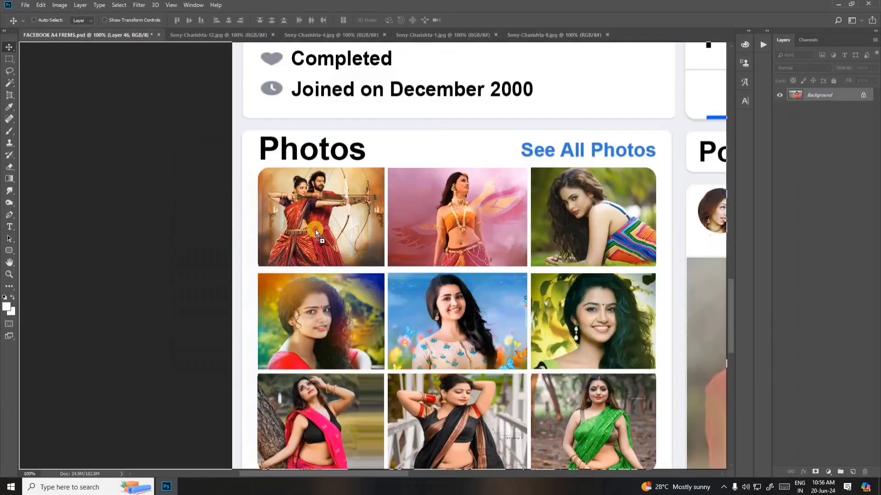
pyautogui.moveTo(134, 36); pyautogui.dragTo(371, 230)
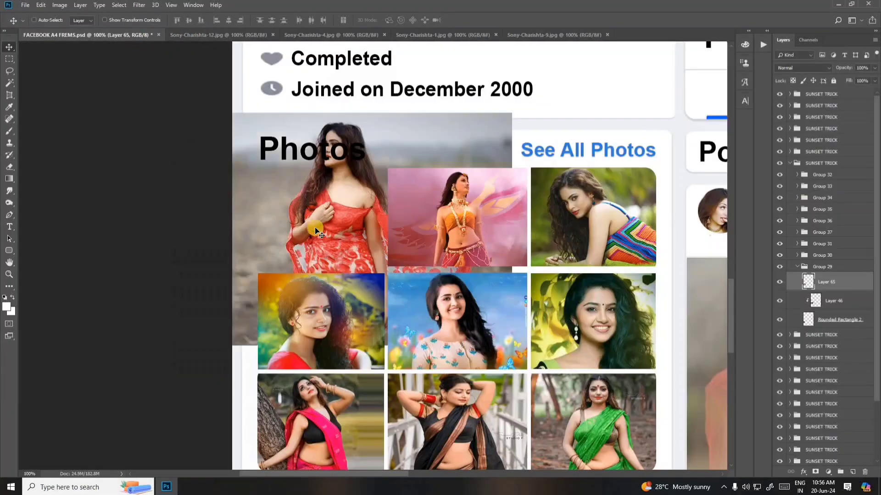
# Step: Clip the photo into the top-left frame, flip it horizontally and scale it to about 45%
pyautogui.rightClick(835, 283)
pyautogui.click(741, 262)
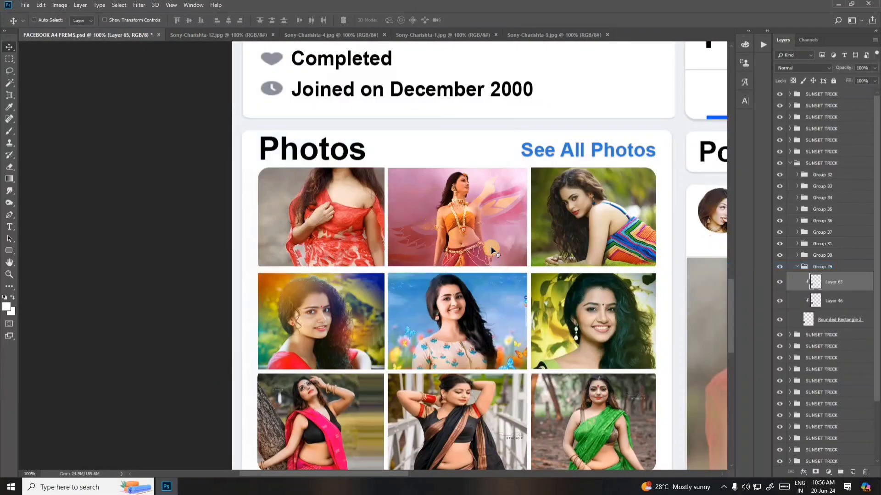
pyautogui.hotkey('ctrl', 't')
pyautogui.moveTo(511, 114); pyautogui.dragTo(422, 175)
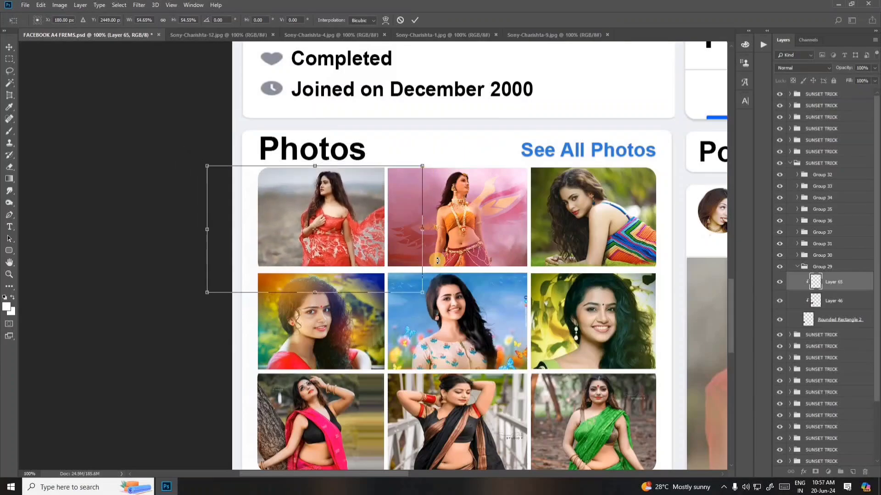
pyautogui.moveTo(422, 292); pyautogui.dragTo(393, 275)
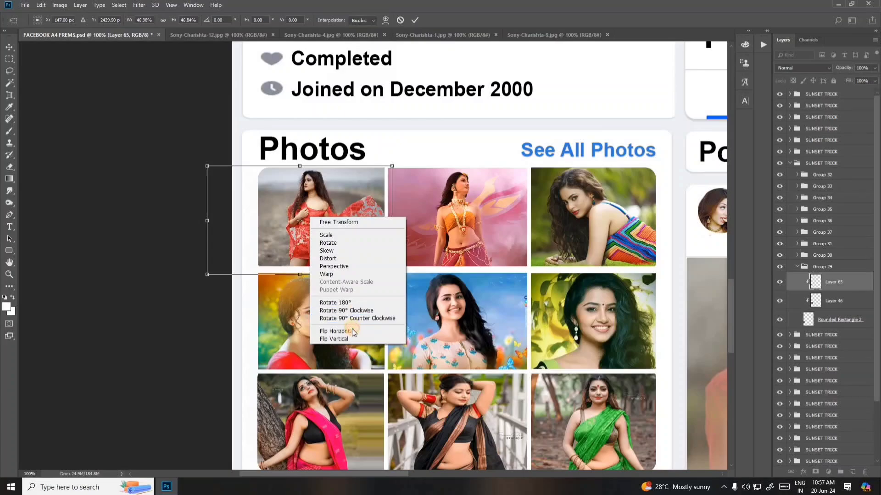
pyautogui.click(351, 329)
pyautogui.moveTo(328, 221); pyautogui.dragTo(363, 222)
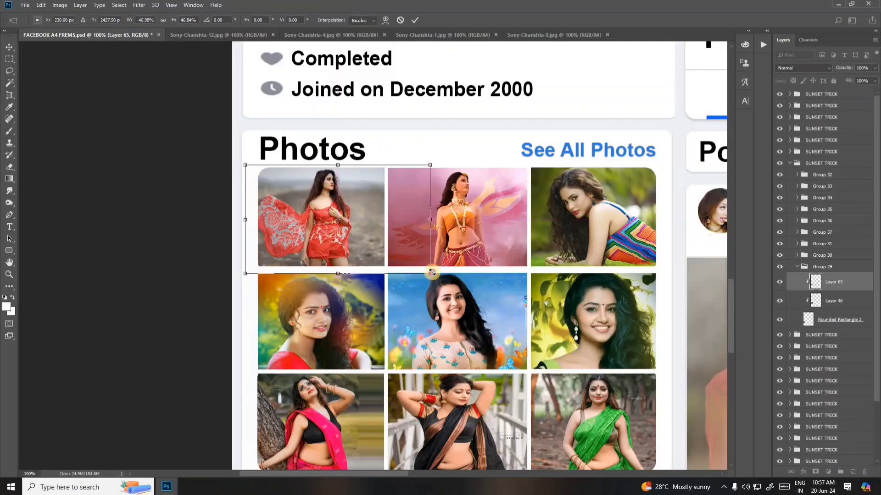
pyautogui.moveTo(431, 272); pyautogui.dragTo(423, 268)
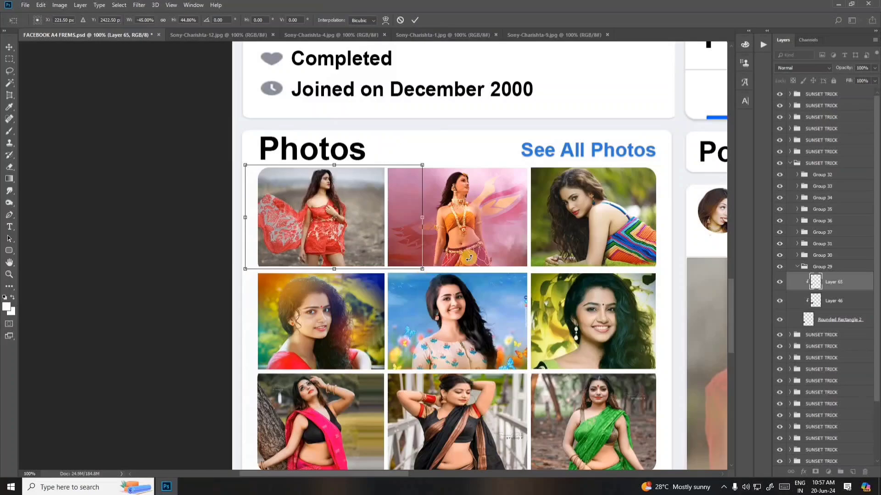
pyautogui.press('Return')
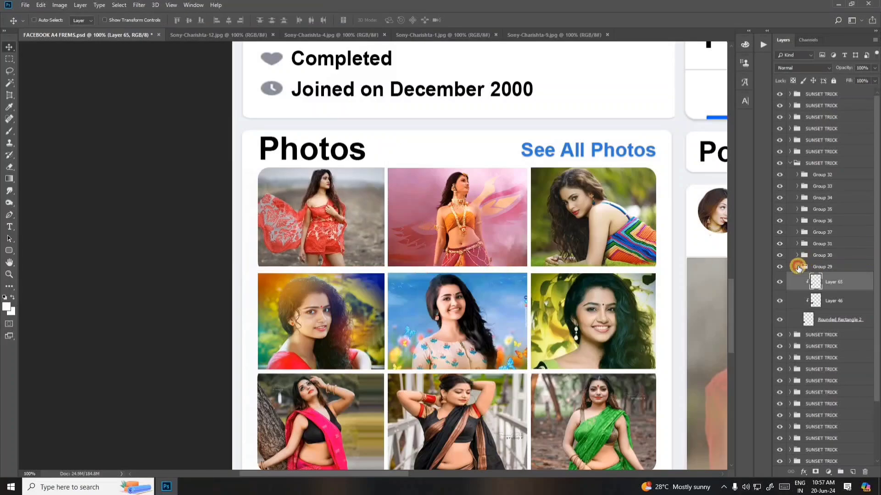
# Step: Collapse Group 29 and its SUNSET TRICK group, then check the second Photos picture's layer
pyautogui.click(798, 267)
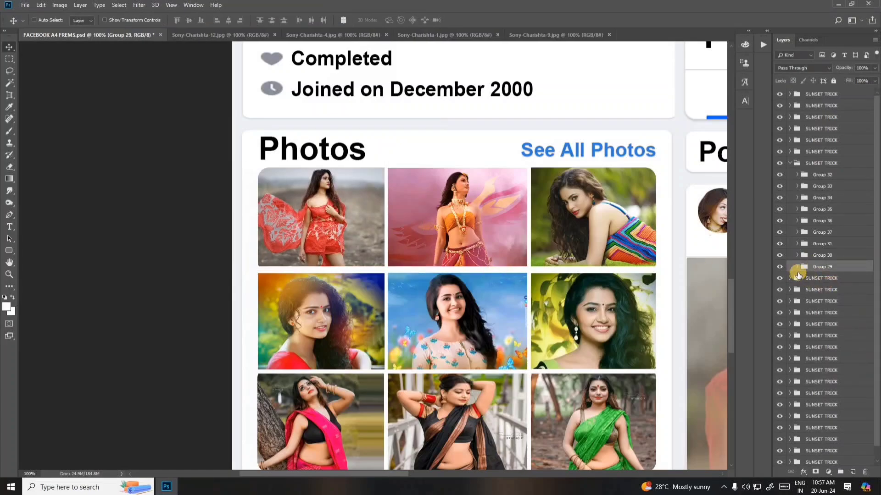
pyautogui.click(790, 164)
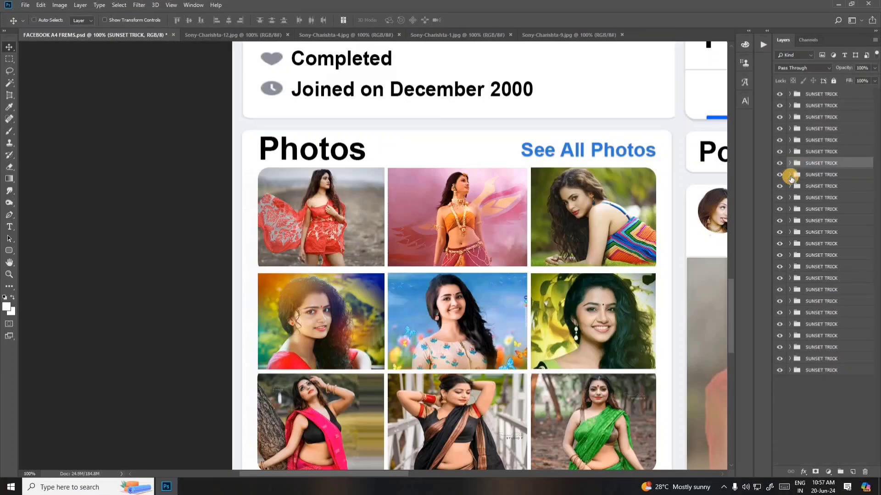
pyautogui.rightClick(451, 211)
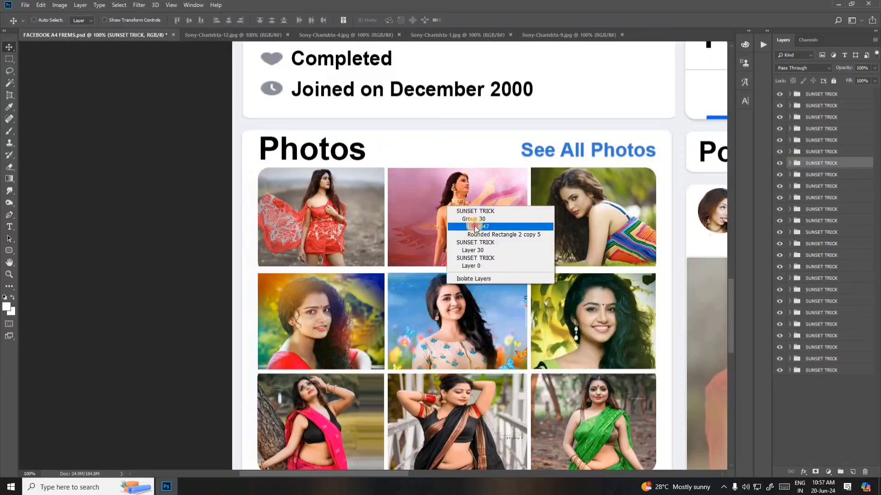
pyautogui.click(476, 228)
pyautogui.click(780, 272)
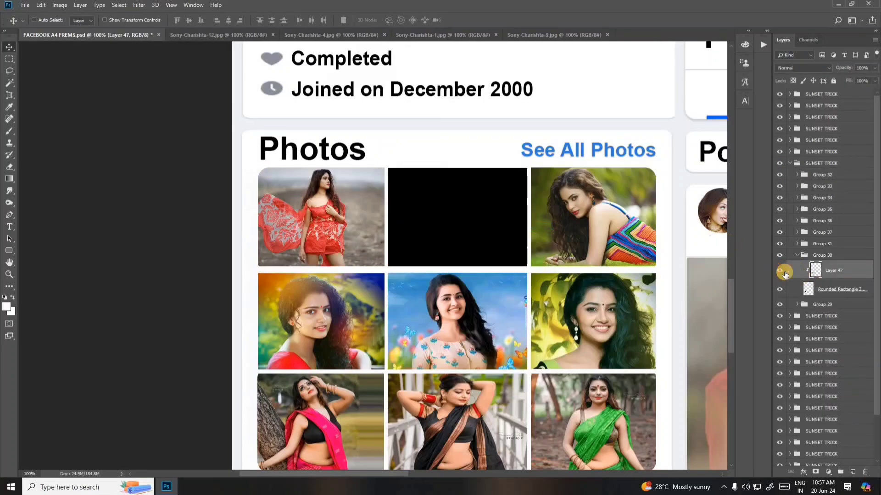
# Step: Bring the Friends section into view and locate the Friends heading text layer
pyautogui.hotkey('ctrl', '-')
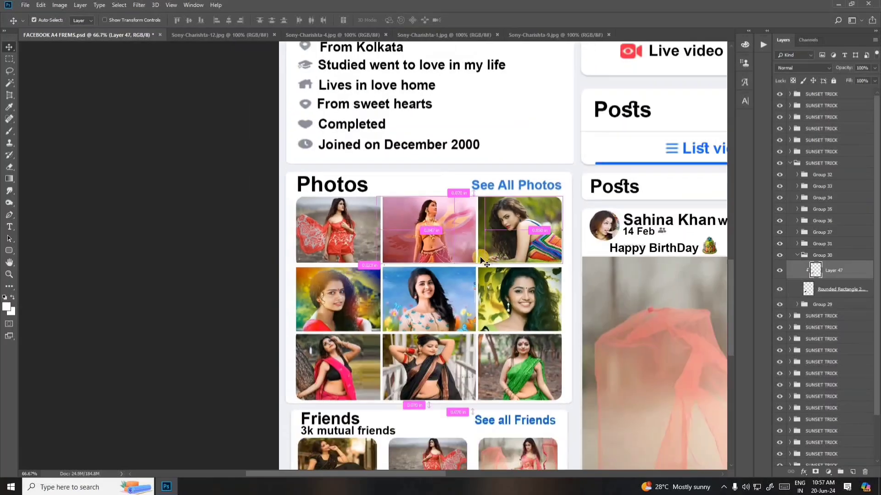
pyautogui.hotkey('ctrl', '-')
pyautogui.scroll(-3, 458, 339)
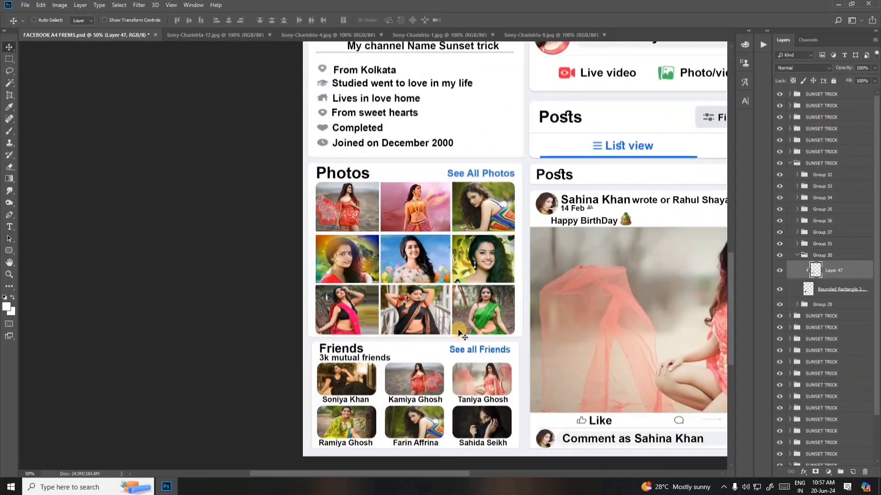
pyautogui.hotkey('ctrl', '+')
pyautogui.hotkey('ctrl', '+')
pyautogui.hotkey('ctrl', '+')
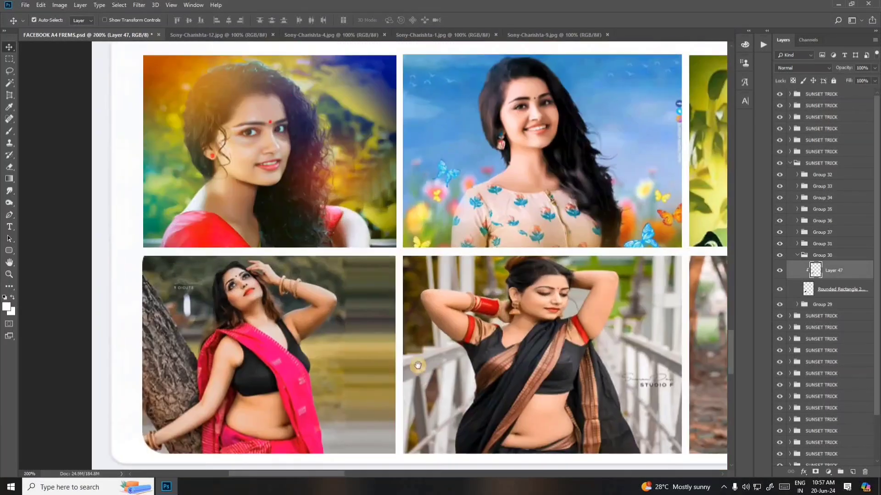
pyautogui.moveTo(411, 341)
pyautogui.mouseDown()
pyautogui.moveTo(447, 47)
pyautogui.moveTo(464, 109)
pyautogui.mouseUp()
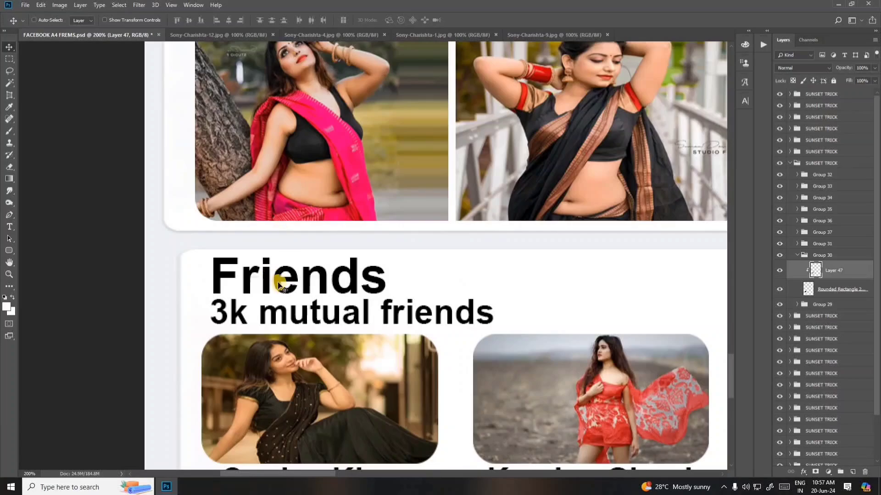
pyautogui.rightClick(278, 281)
pyautogui.click(294, 297)
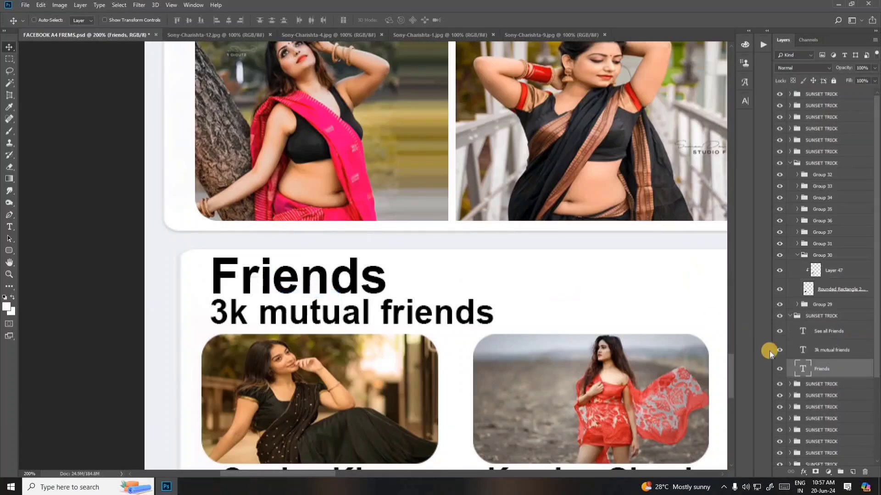
pyautogui.click(780, 372)
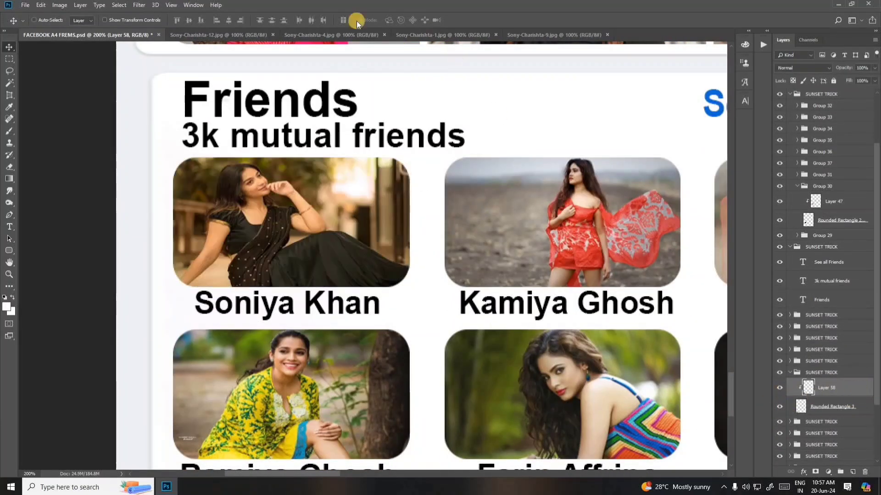
# Step: Drag Sony-Charishta-1.jpg in, clip it to the first Friends frame and scale it down
pyautogui.click(422, 35)
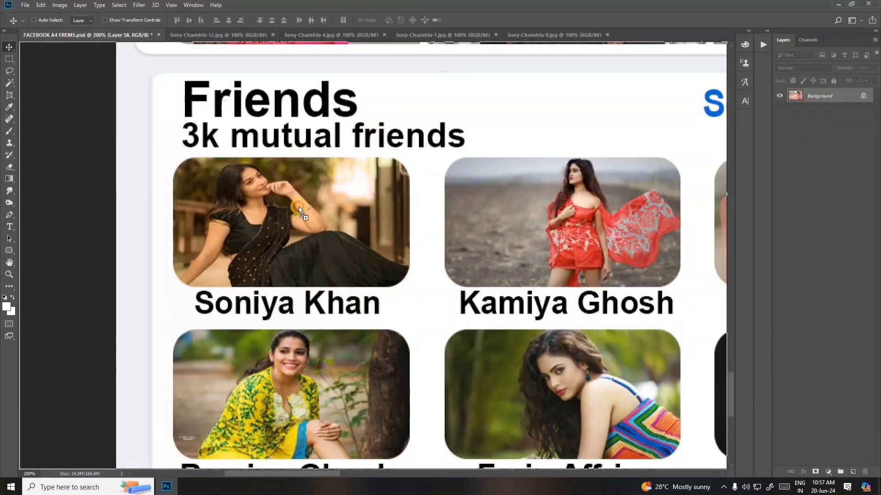
pyautogui.moveTo(321, 44); pyautogui.dragTo(394, 197)
pyautogui.rightClick(821, 457)
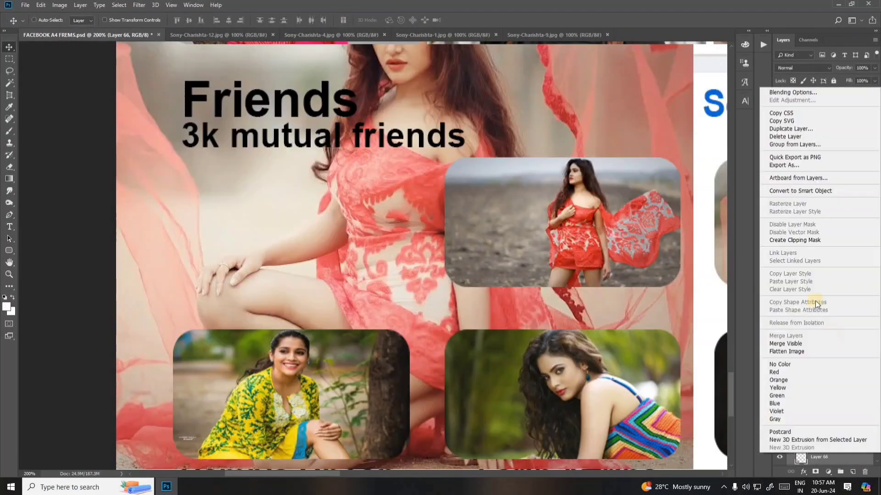
pyautogui.click(816, 301)
pyautogui.hotkey('ctrl', 't')
pyautogui.moveTo(647, 280); pyautogui.dragTo(404, 217)
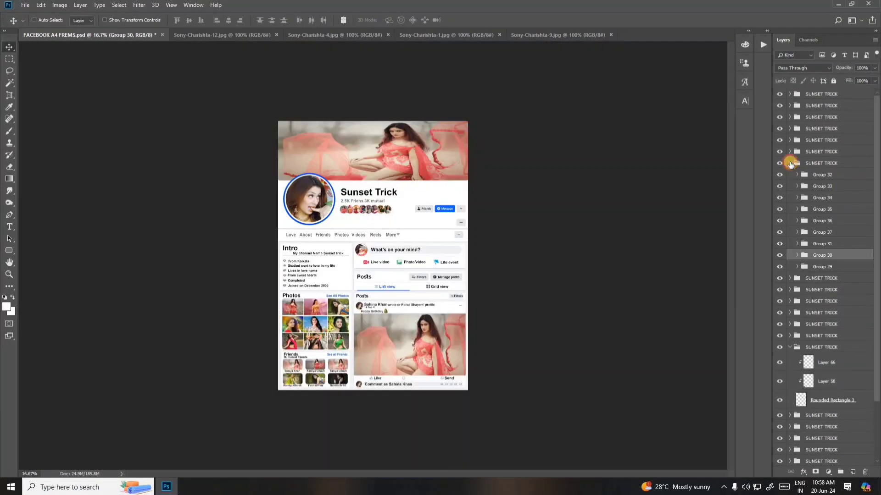
# Step: Merge all SUNSET TRICK groups into a single layer and select the whole page
pyautogui.click(790, 164)
pyautogui.click(789, 244)
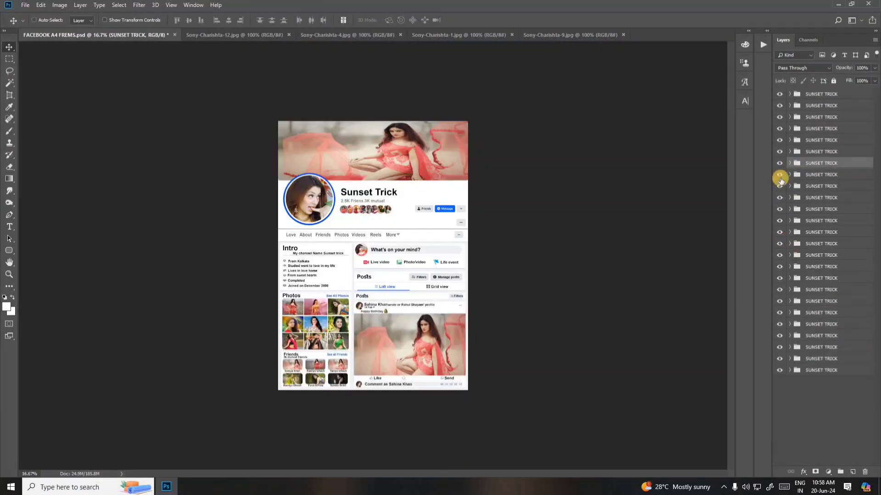
pyautogui.click(826, 95)
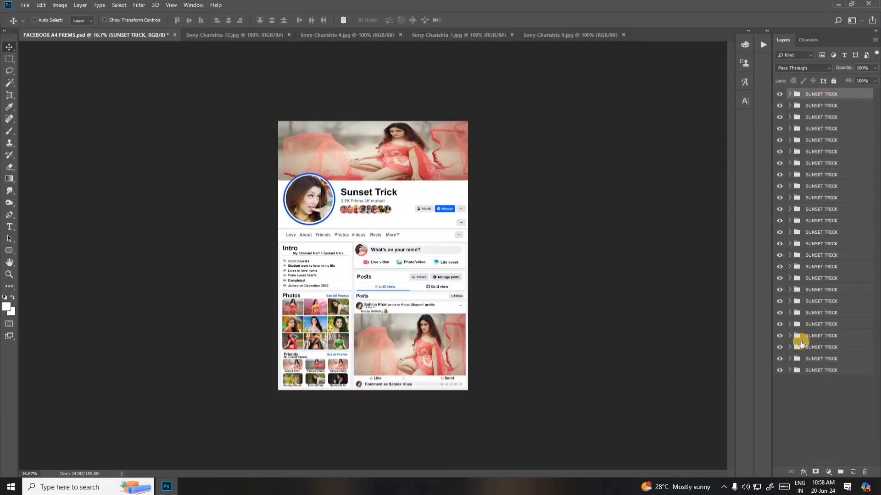
pyautogui.keyDown('shift'); pyautogui.click(837, 373); pyautogui.keyUp('shift')
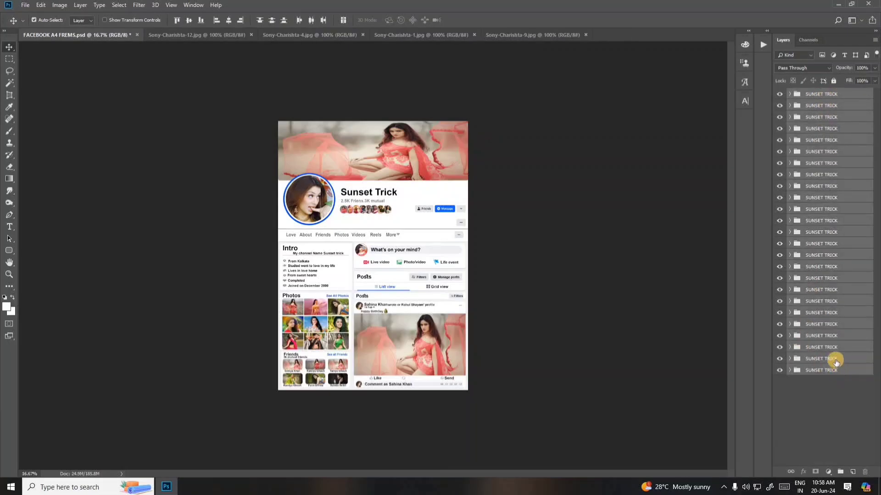
pyautogui.hotkey('ctrl', 'e')
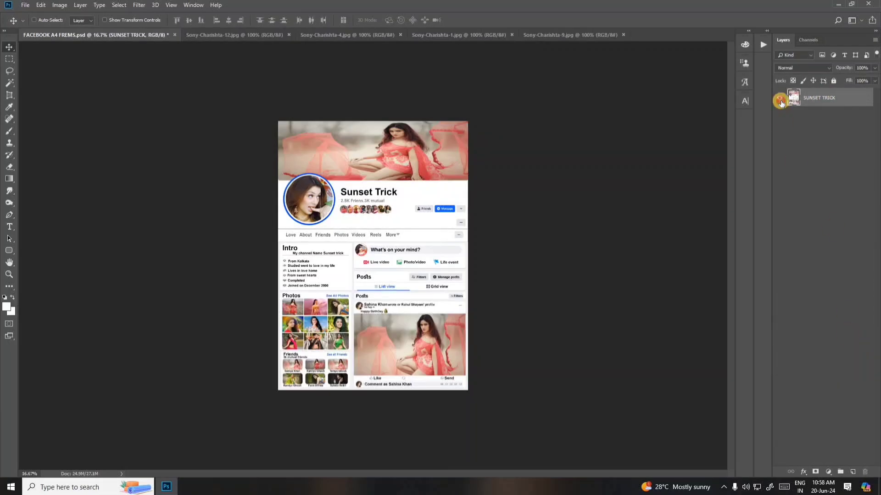
pyautogui.click(780, 98)
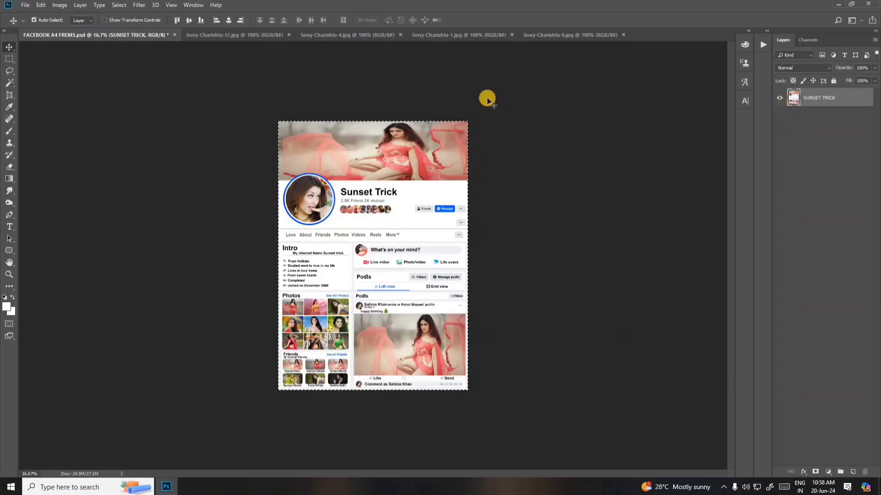
pyautogui.press('ctrl')
# Step: Create a new A4 print document and paste the merged profile page into it
pyautogui.hotkey('ctrl', 'n')
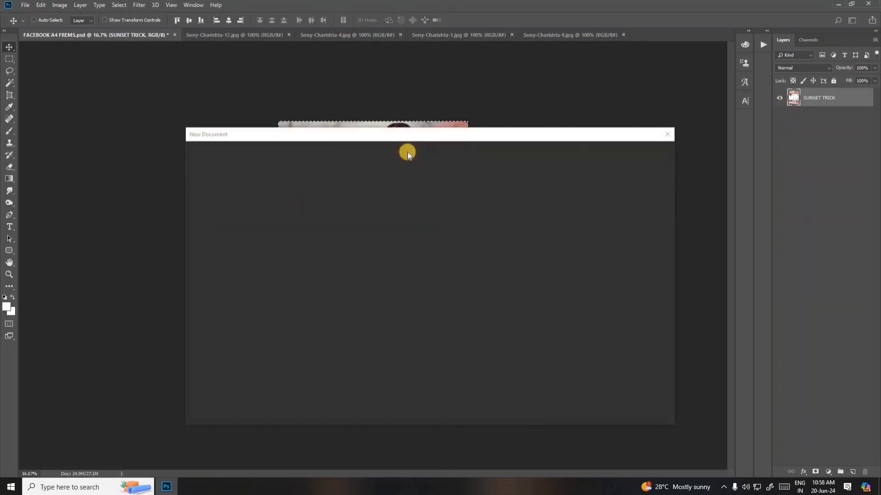
pyautogui.click(399, 153)
pyautogui.click(482, 211)
pyautogui.click(608, 408)
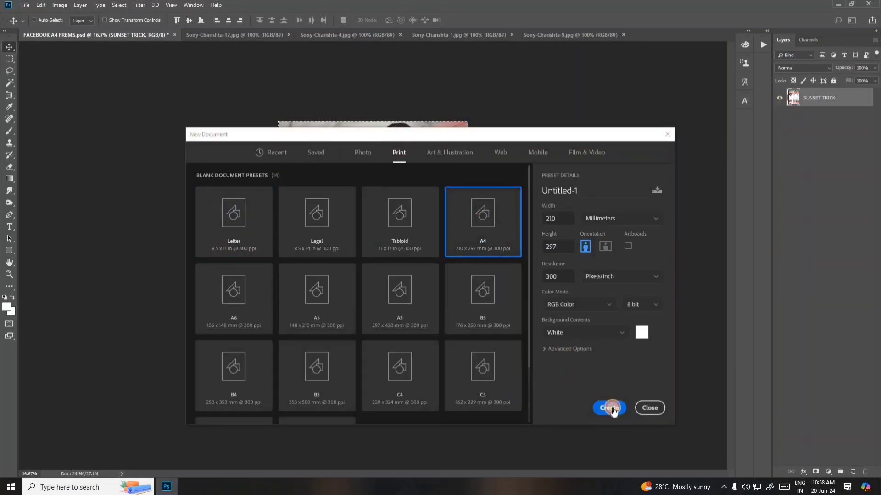
pyautogui.hotkey('ctrl', 'v')
pyautogui.hotkey('ctrl', 't')
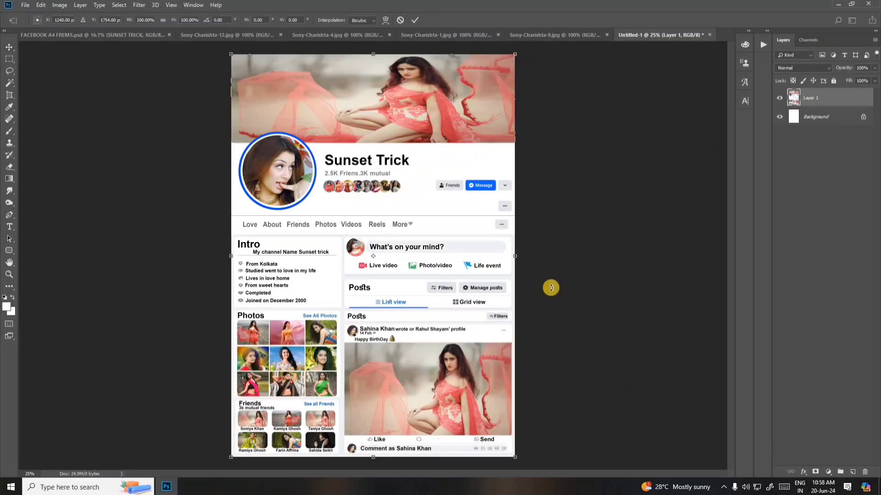
# Step: Commit the pasted page's placement and bring up the Print dialog
pyautogui.doubleClick(366, 172)
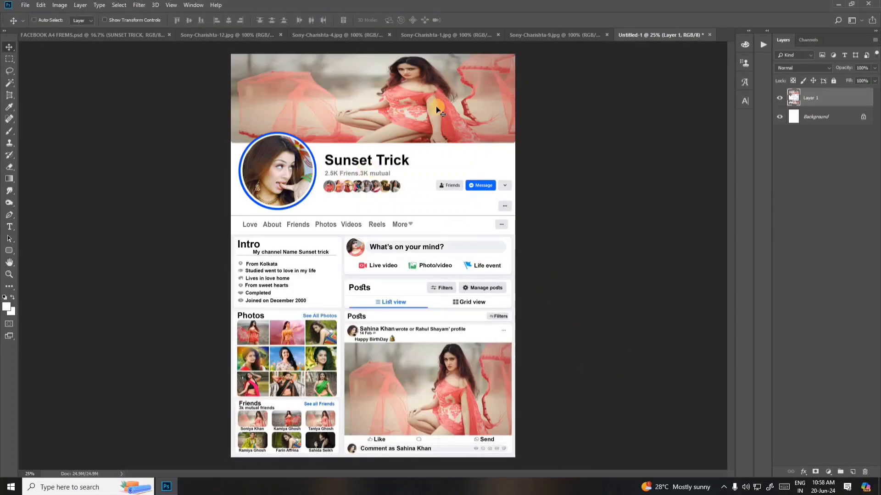
pyautogui.press('ctrl')
pyautogui.hotkey('ctrl', 'p')
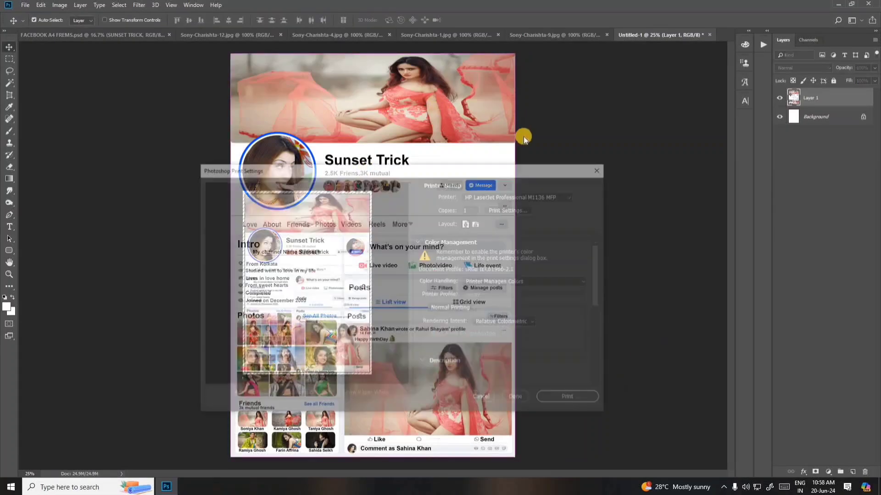
pyautogui.click(516, 209)
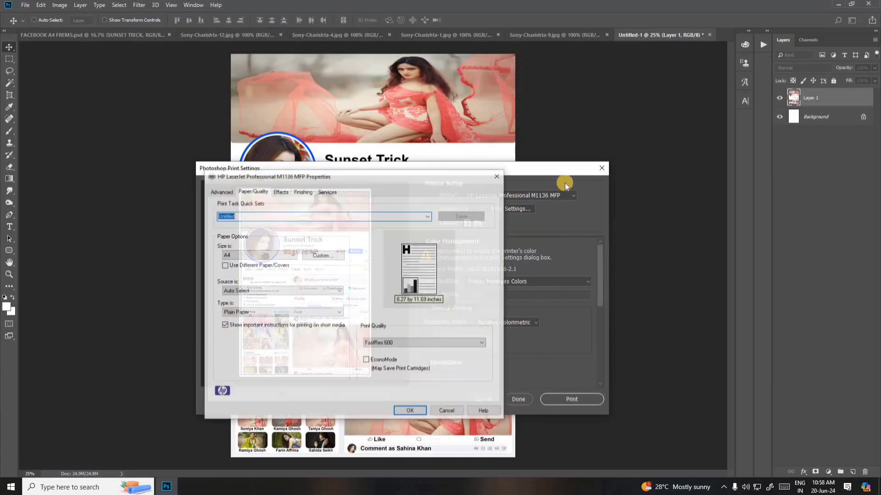
pyautogui.click(499, 177)
# Step: Choose the Canon G2010 series printer and set its paper size to A4
pyautogui.click(505, 196)
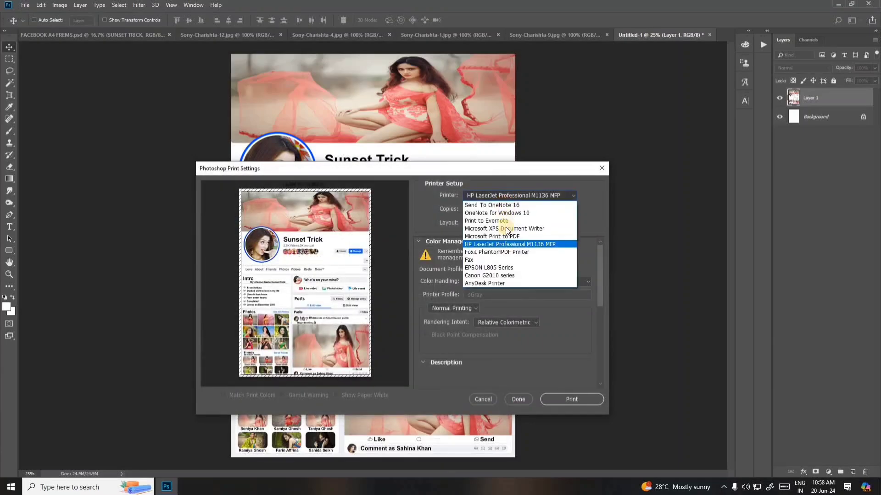
pyautogui.click(502, 275)
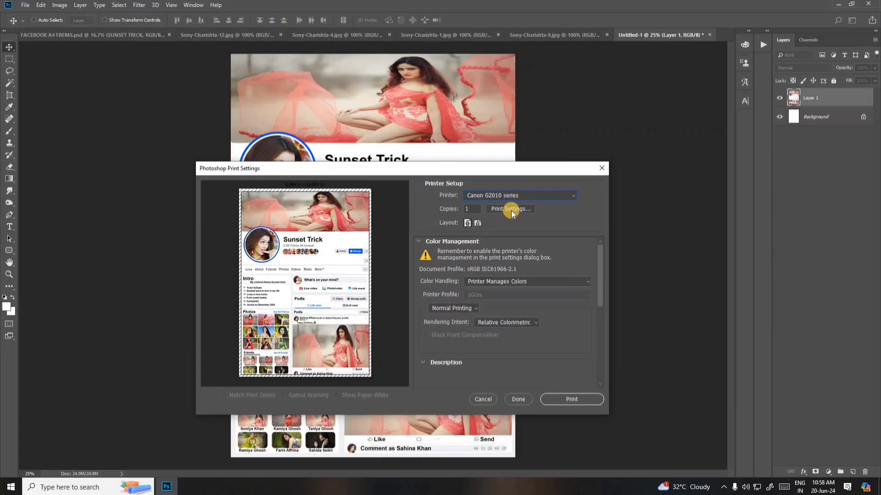
pyautogui.click(511, 209)
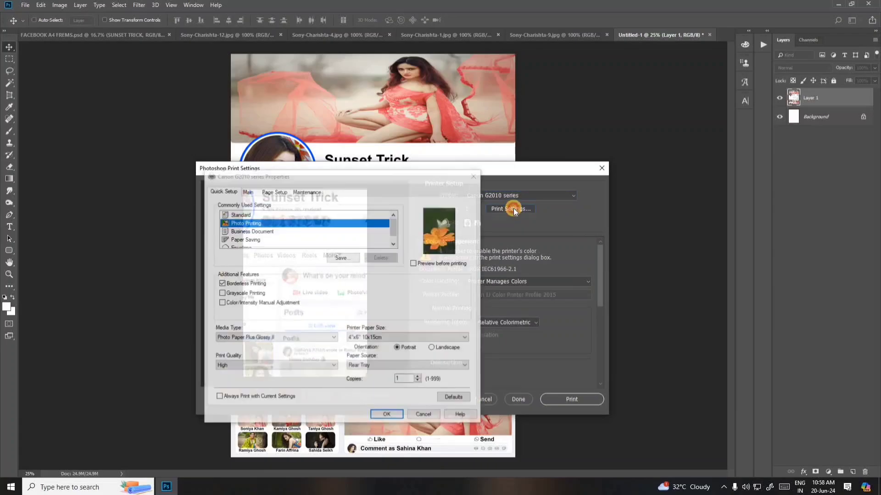
pyautogui.click(368, 338)
pyautogui.click(401, 422)
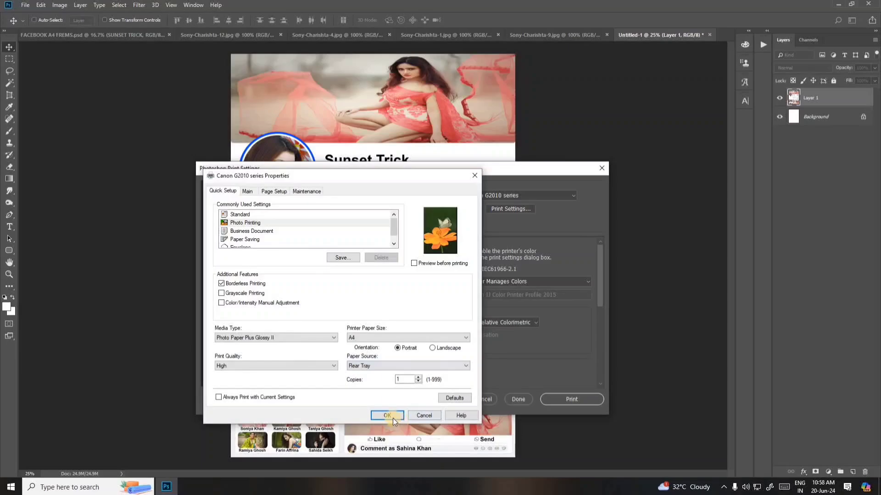
pyautogui.click(387, 415)
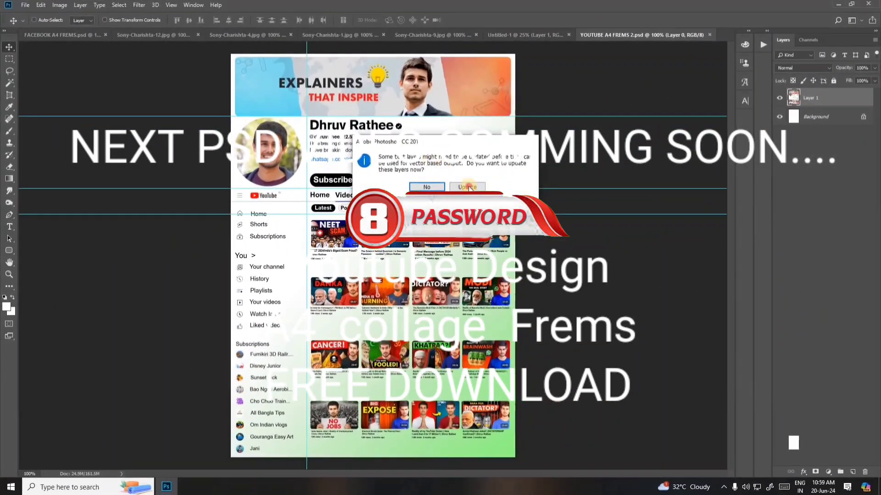
# Step: Dismiss the update notice to reveal the YOUTUBE A4 FREMS template document
pyautogui.click(468, 187)
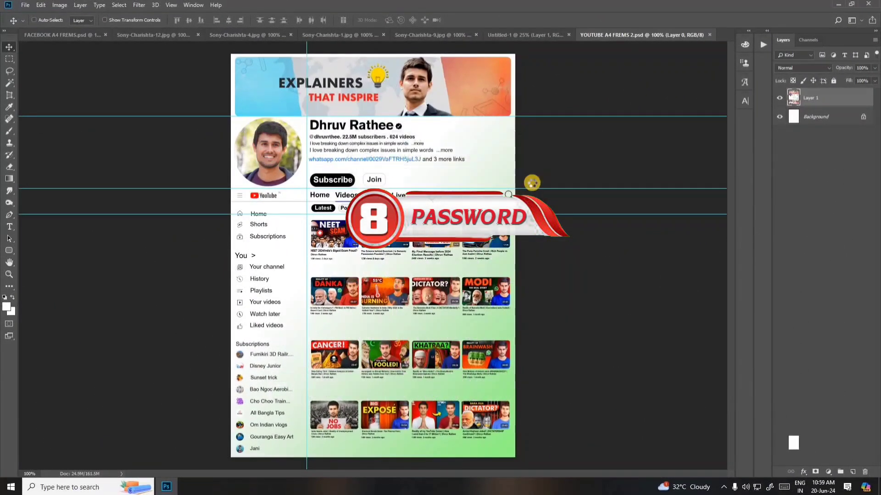